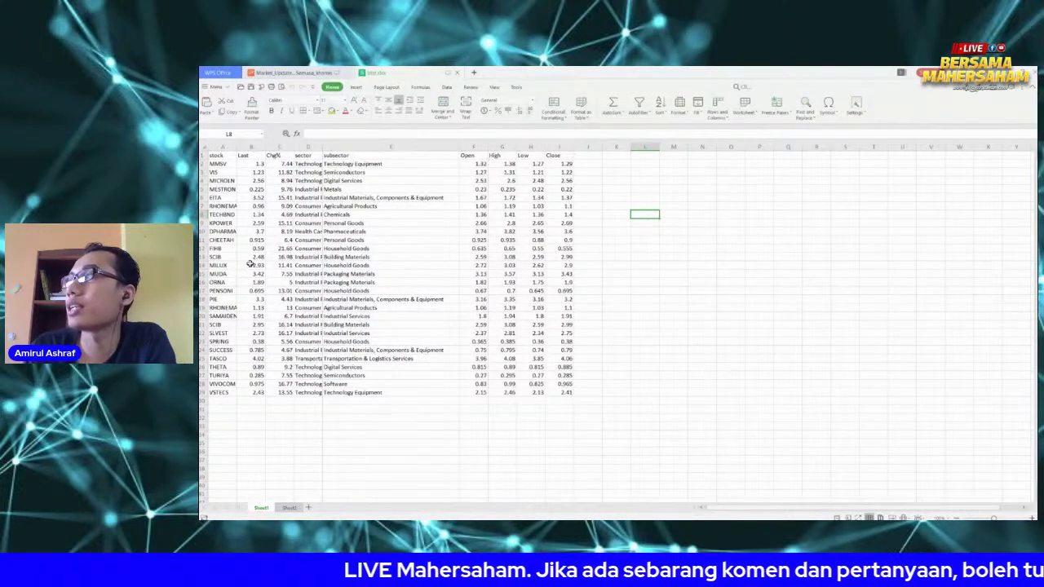
Look over the stock names in column A of the stock list, checking cells from MMSV down to VSTECS
{"action": "double_click", "coordinate": [221, 163]}
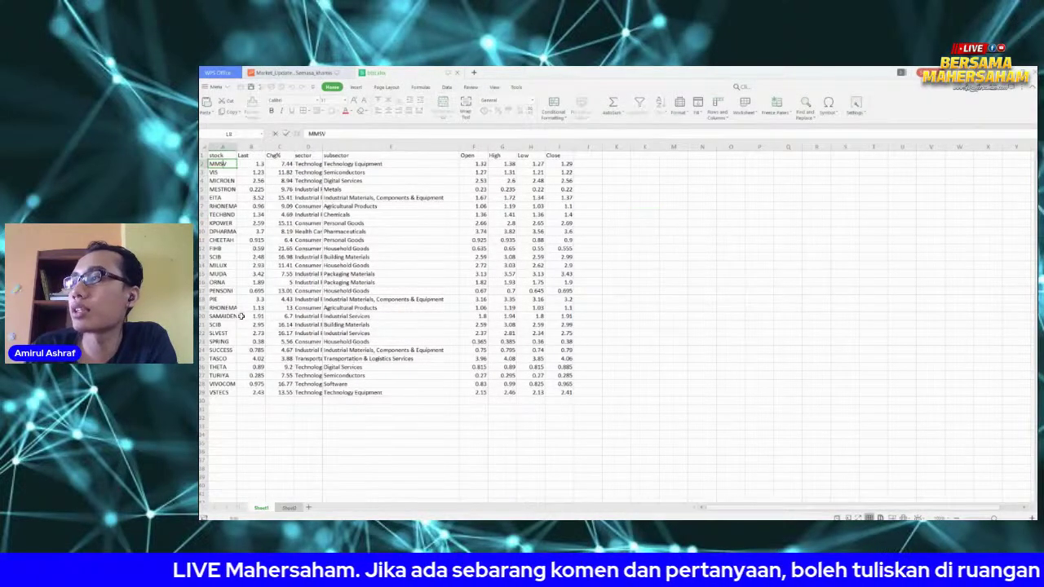
{"action": "key", "text": "Return"}
{"action": "left_click", "coordinate": [221, 395]}
{"action": "left_click", "coordinate": [221, 162]}
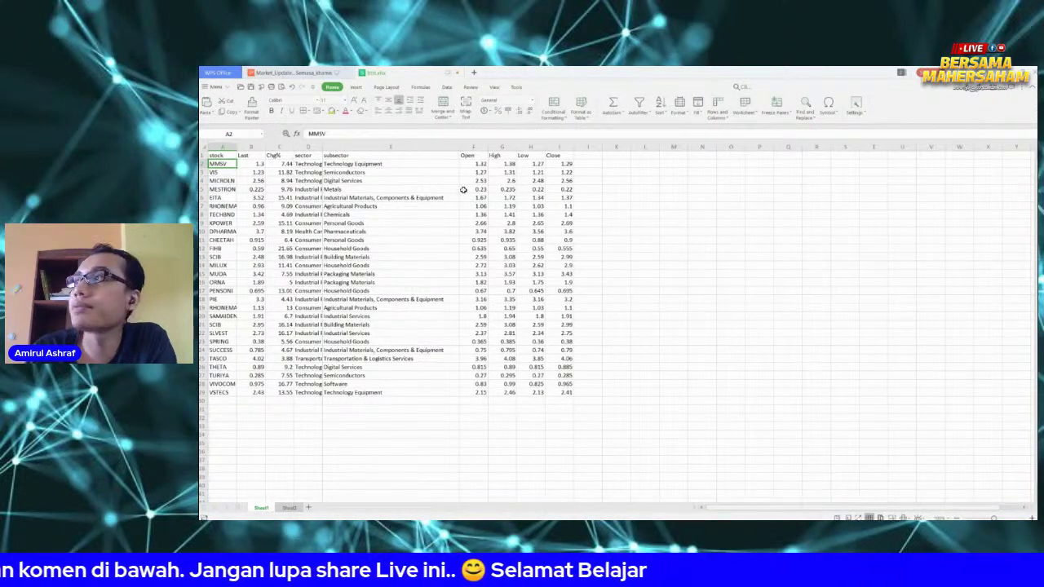
{"action": "left_click", "coordinate": [223, 172]}
{"action": "left_click", "coordinate": [225, 180]}
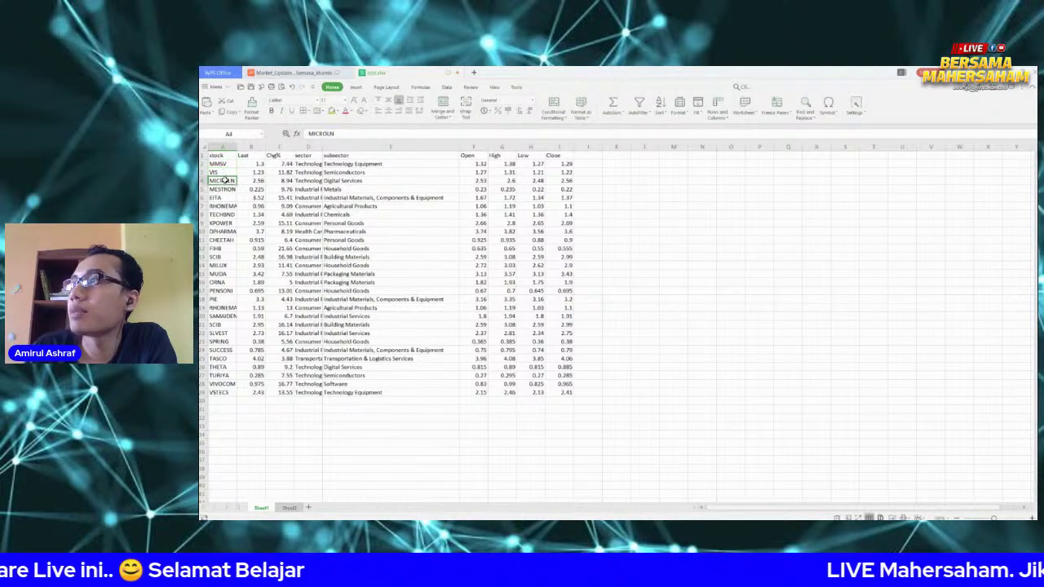
{"action": "left_click", "coordinate": [220, 215]}
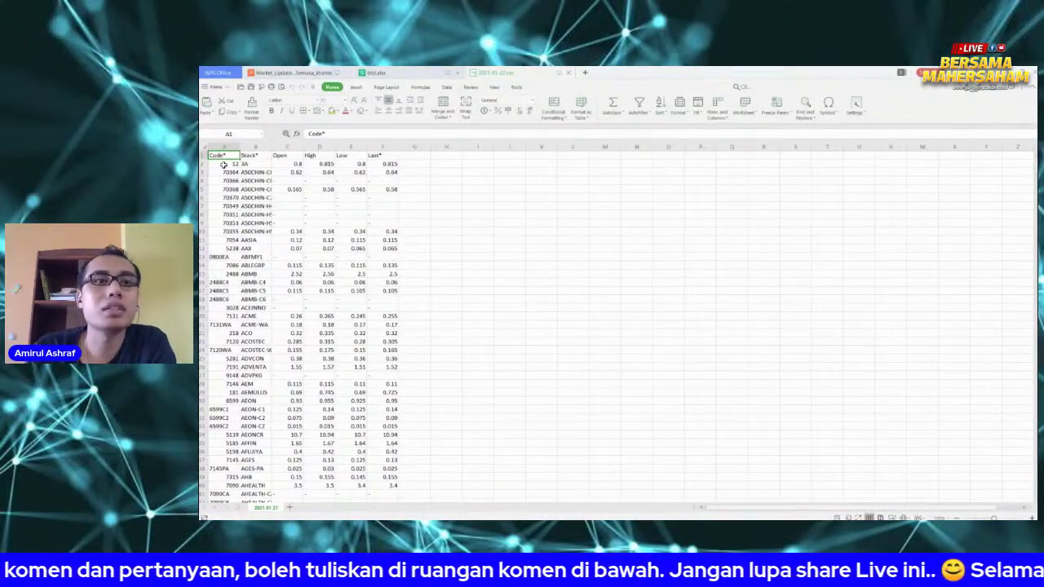
Look through the full stock price list in 2021-01-27.csv down to the TENAGA entries and back to its start
{"action": "left_click", "coordinate": [252, 166]}
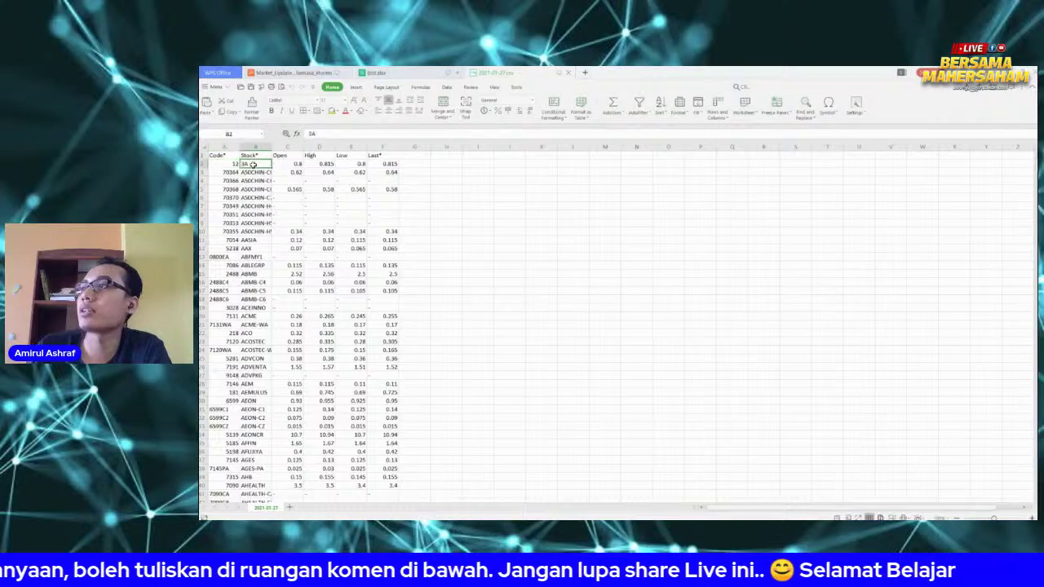
{"action": "left_click_drag", "start_coordinate": [1032, 169], "coordinate": [1032, 294]}
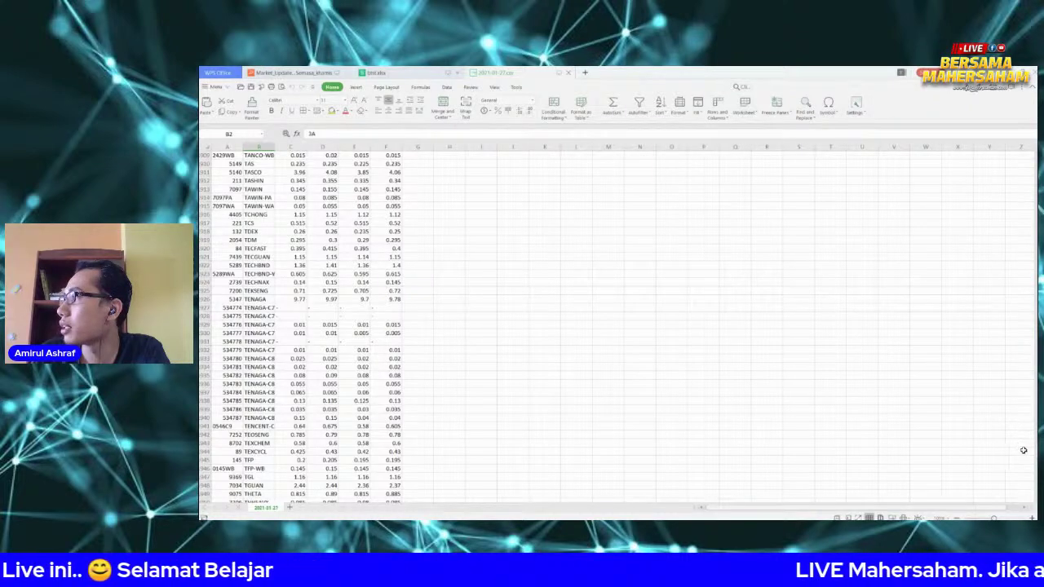
{"action": "left_click_drag", "start_coordinate": [1035, 452], "coordinate": [1022, 158]}
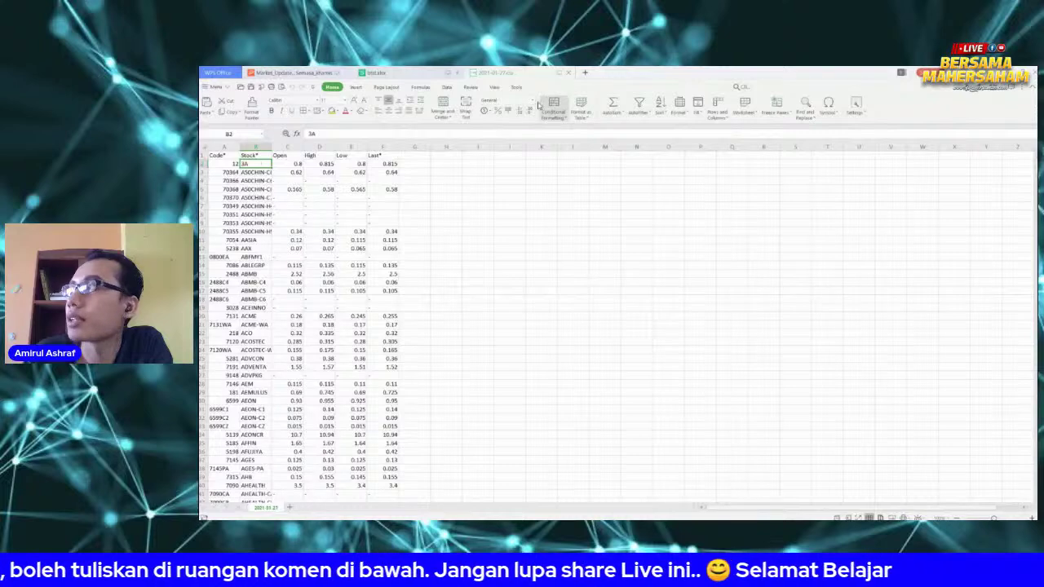
Return to the test workbook and inspect the VLOOKUP formula in cell F2 under Open
{"action": "left_click", "coordinate": [383, 73]}
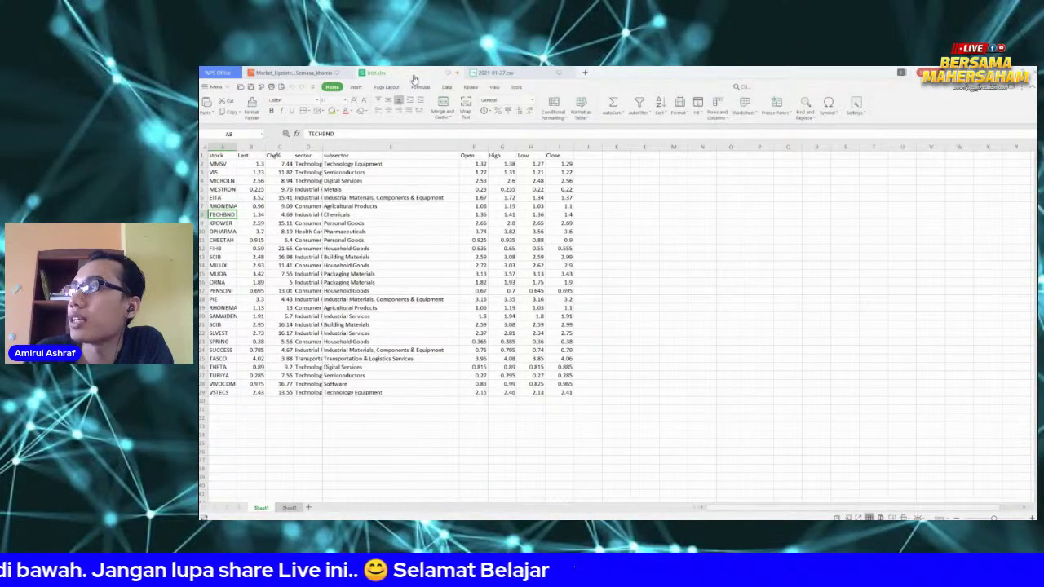
{"action": "left_click", "coordinate": [467, 166]}
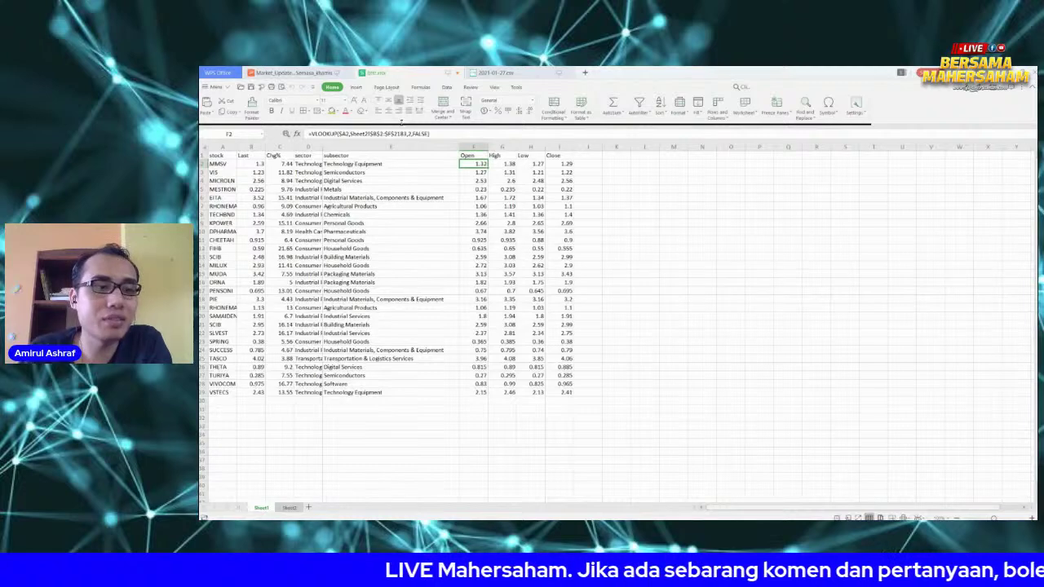
{"action": "left_click", "coordinate": [310, 135]}
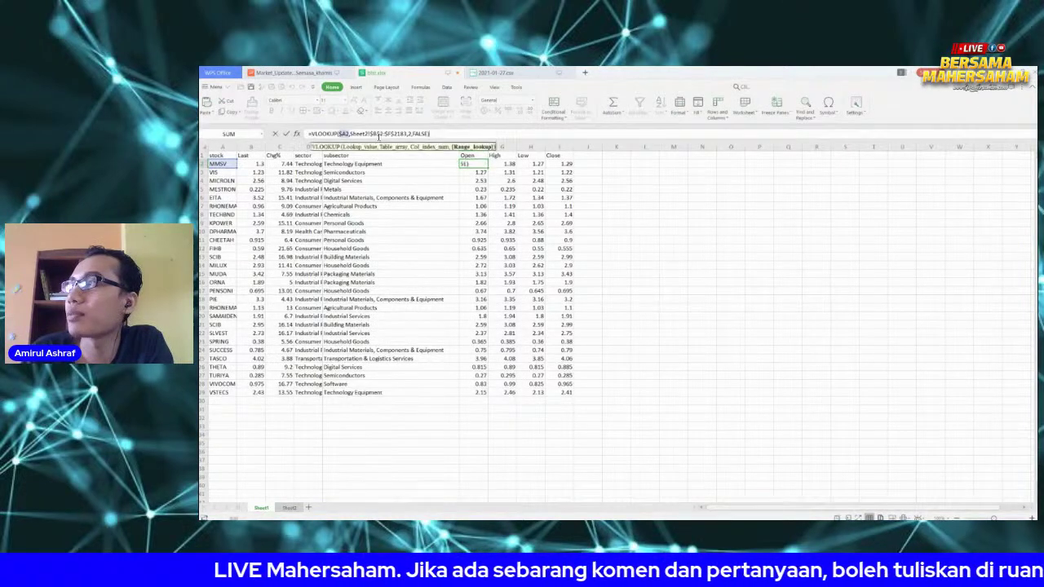
{"action": "left_click", "coordinate": [758, 197]}
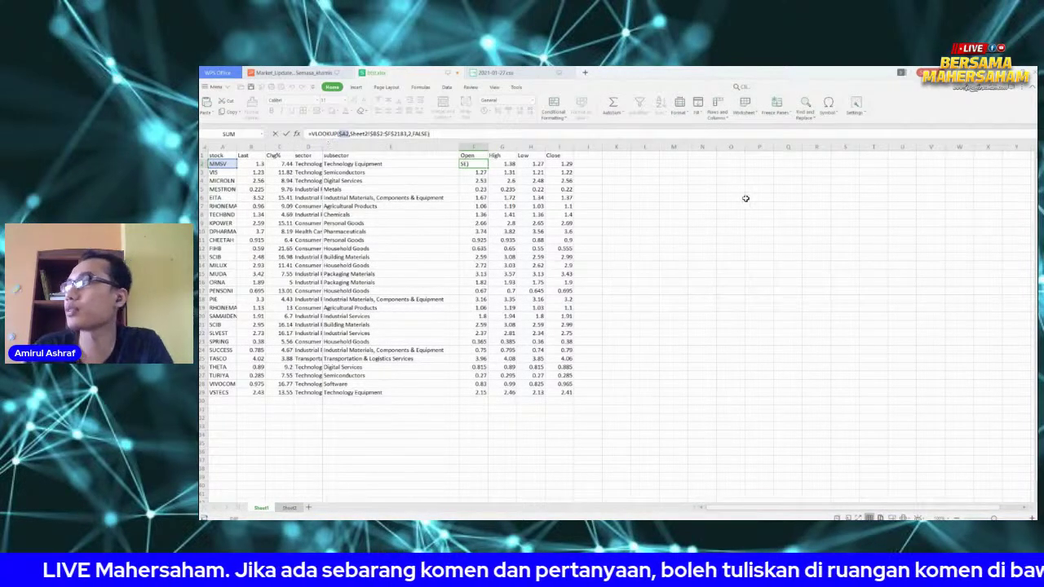
{"action": "left_click", "coordinate": [342, 132]}
{"action": "left_click", "coordinate": [473, 163]}
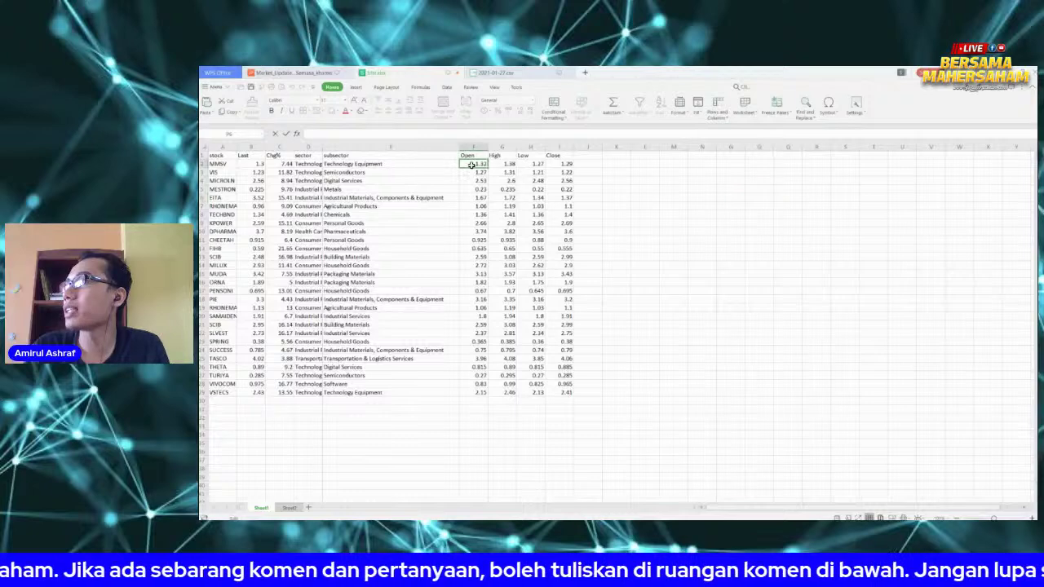
Copy the VLOOKUP formula from F2 and paste it into cell M6 of a new blank workbook
{"action": "left_click_drag", "start_coordinate": [309, 133], "coordinate": [429, 134]}
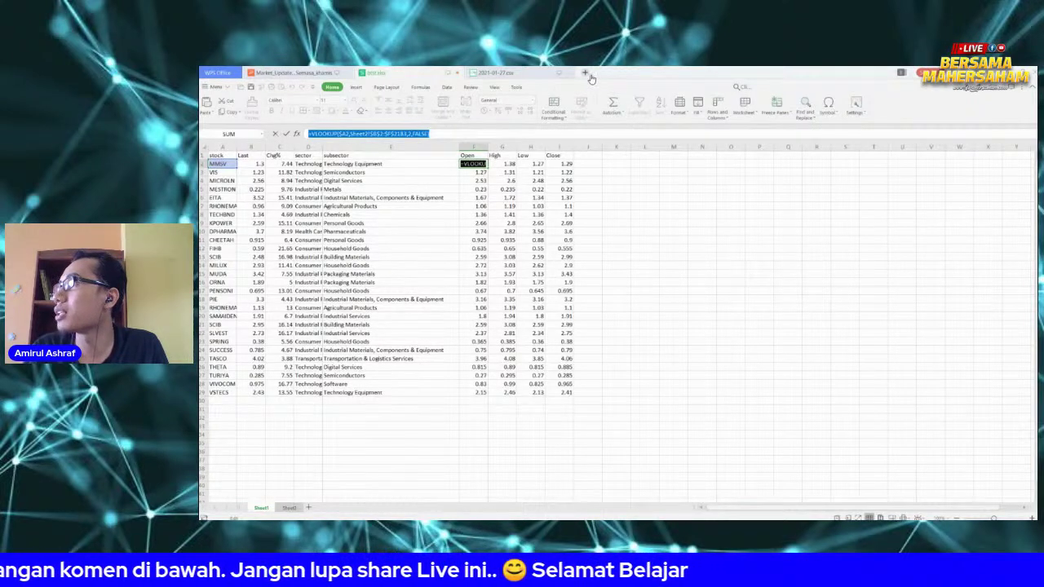
{"action": "key", "text": "ctrl+n"}
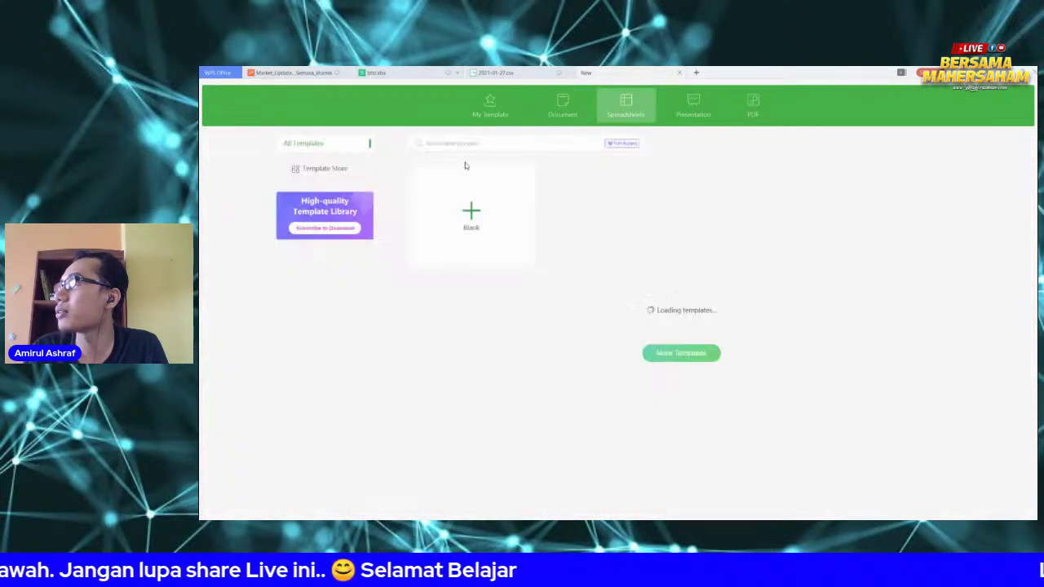
{"action": "left_click", "coordinate": [454, 208]}
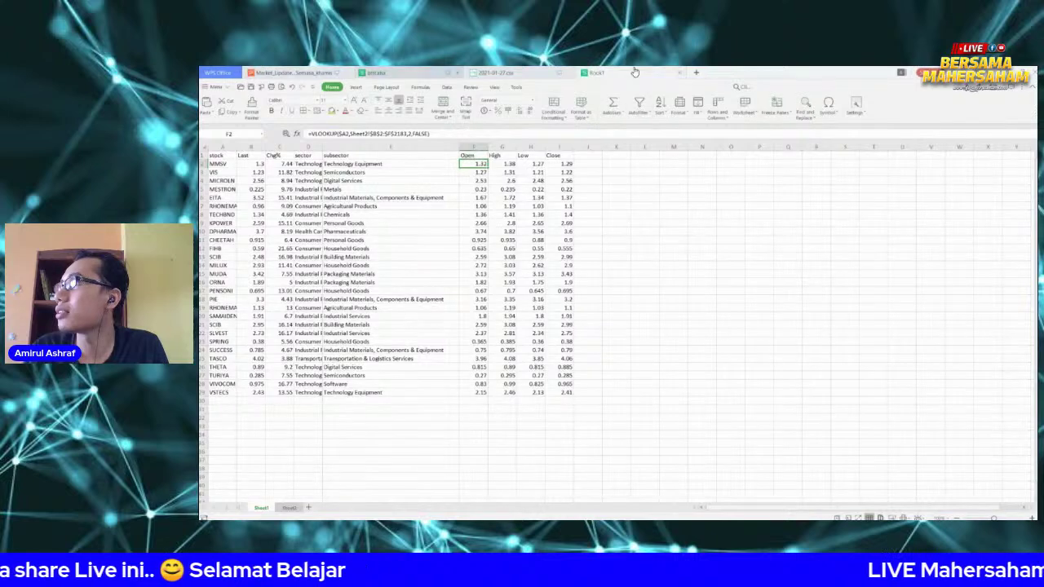
{"action": "left_click", "coordinate": [567, 198]}
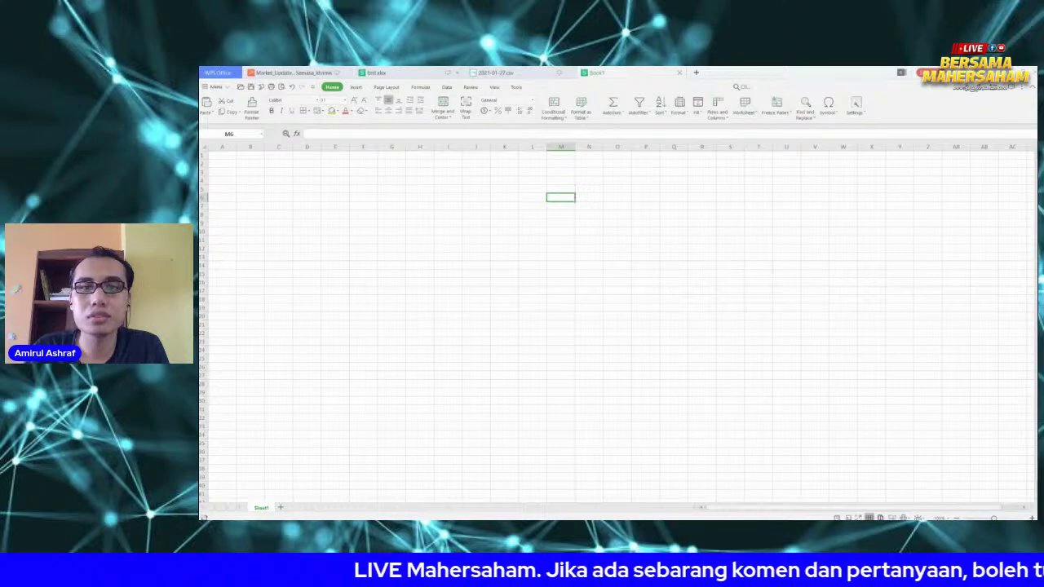
{"action": "type", "text": "#N/A"}
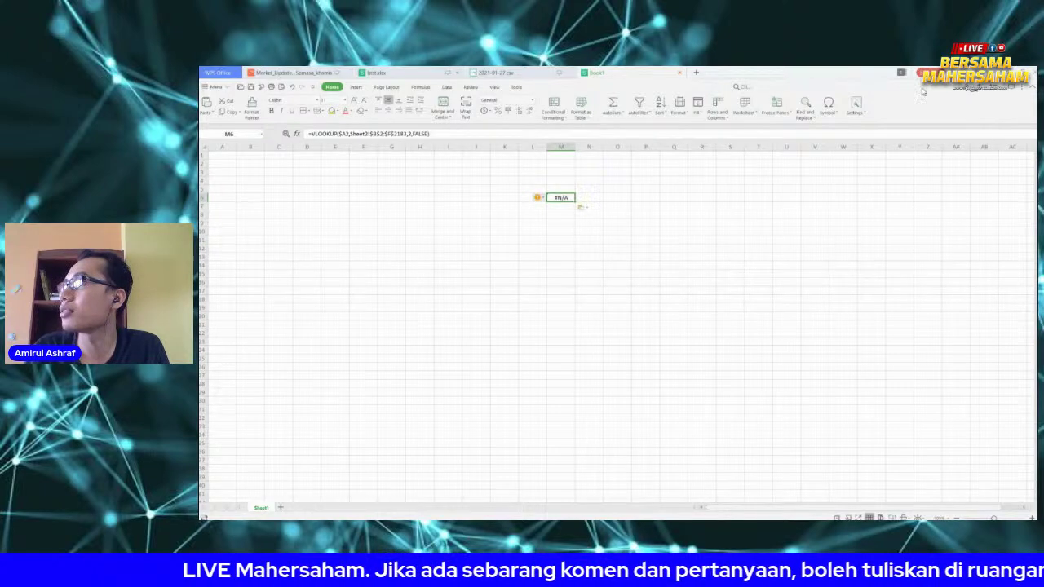
Remove the leading equals sign from the formula in M6 to turn it into plain text
{"action": "left_click", "coordinate": [437, 133]}
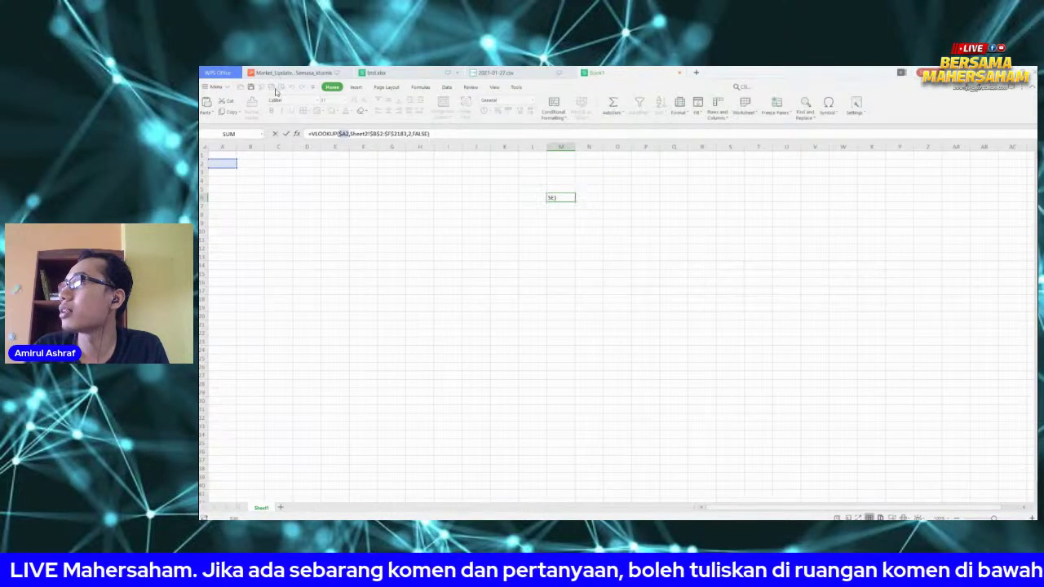
{"action": "left_click", "coordinate": [313, 134]}
{"action": "key", "text": "BackSpace"}
{"action": "key", "text": "Return"}
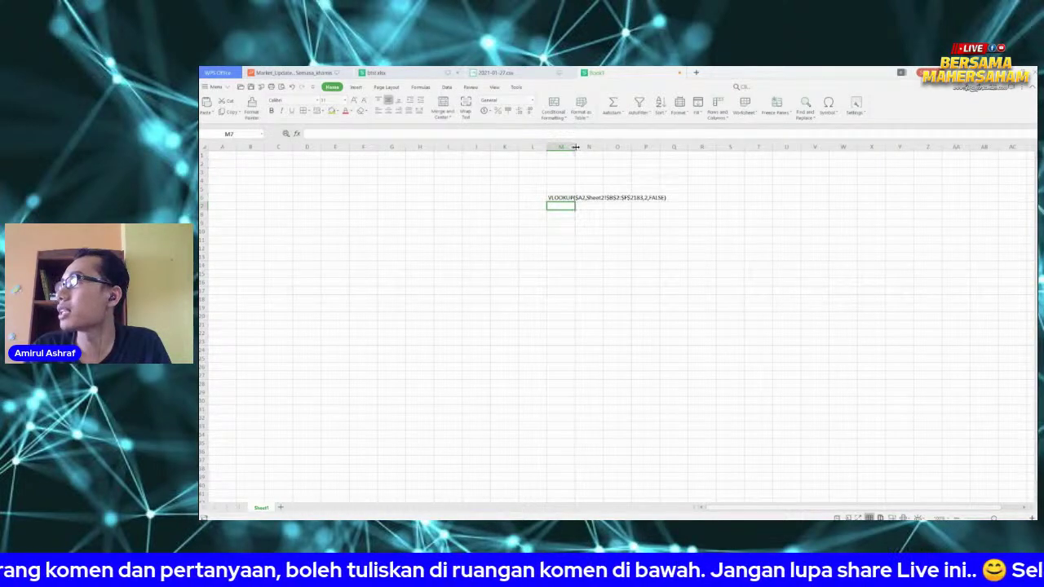
Widen column M and enlarge the VLOOKUP text in M6 to font size 36
{"action": "left_click_drag", "start_coordinate": [541, 145], "coordinate": [386, 147]}
{"action": "left_click", "coordinate": [428, 197]}
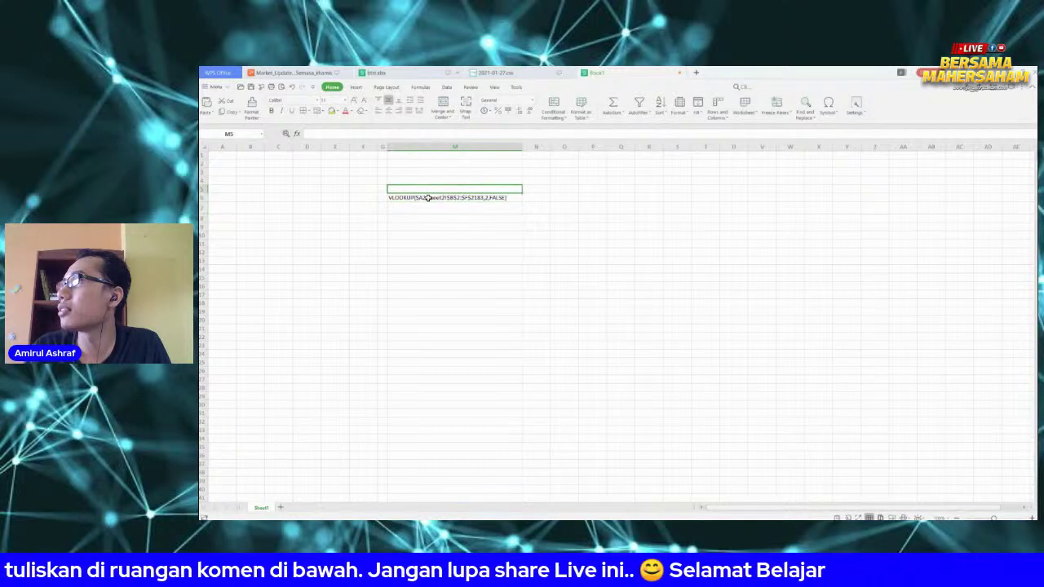
{"action": "left_click", "coordinate": [354, 101]}
{"action": "left_click", "coordinate": [353, 101]}
{"action": "left_click", "coordinate": [354, 101]}
{"action": "left_click", "coordinate": [354, 101]}
{"action": "left_click", "coordinate": [354, 101]}
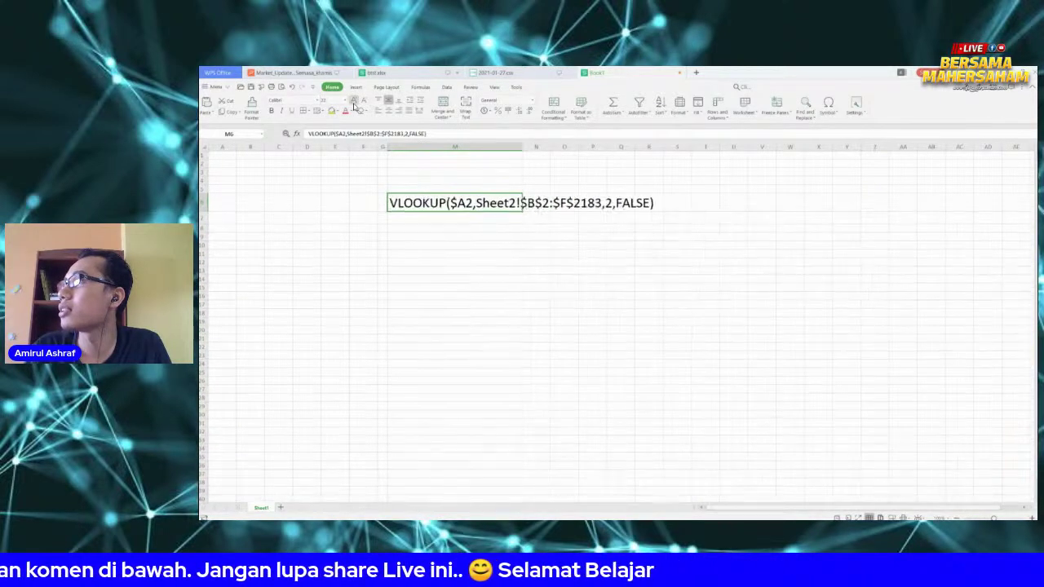
{"action": "left_click", "coordinate": [354, 101]}
{"action": "left_click", "coordinate": [354, 101]}
{"action": "left_click", "coordinate": [353, 102]}
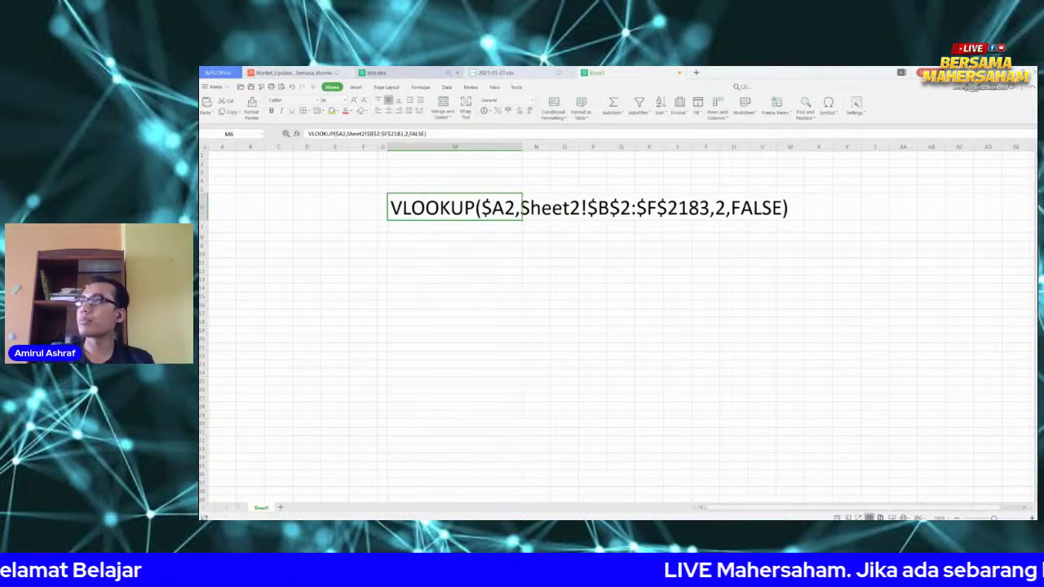
Compare the stock list, the 2021-01-27.csv price data and the enlarged VLOOKUP text by viewing each workbook
{"action": "left_click", "coordinate": [489, 72]}
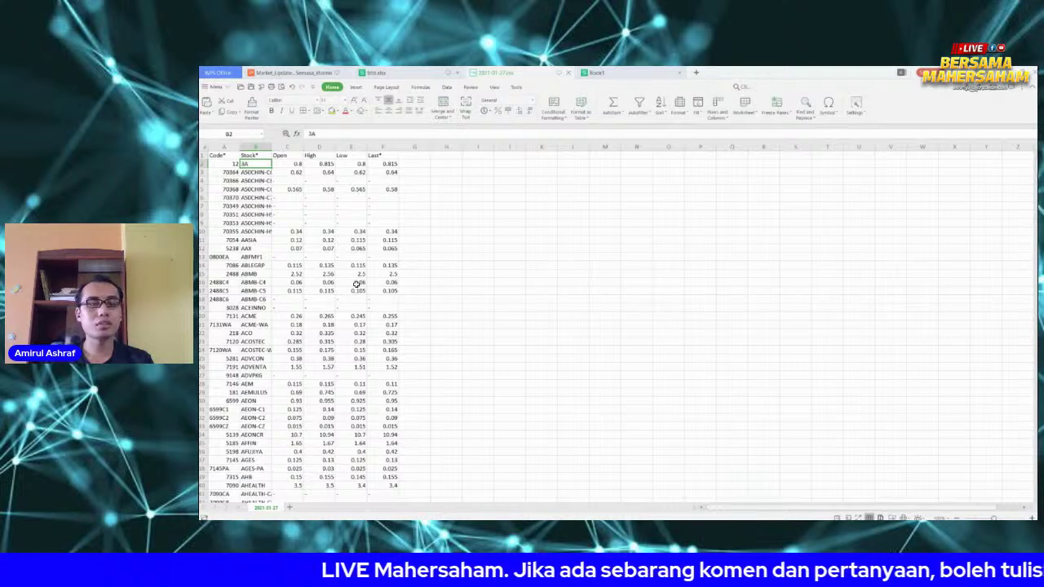
{"action": "left_click", "coordinate": [424, 73]}
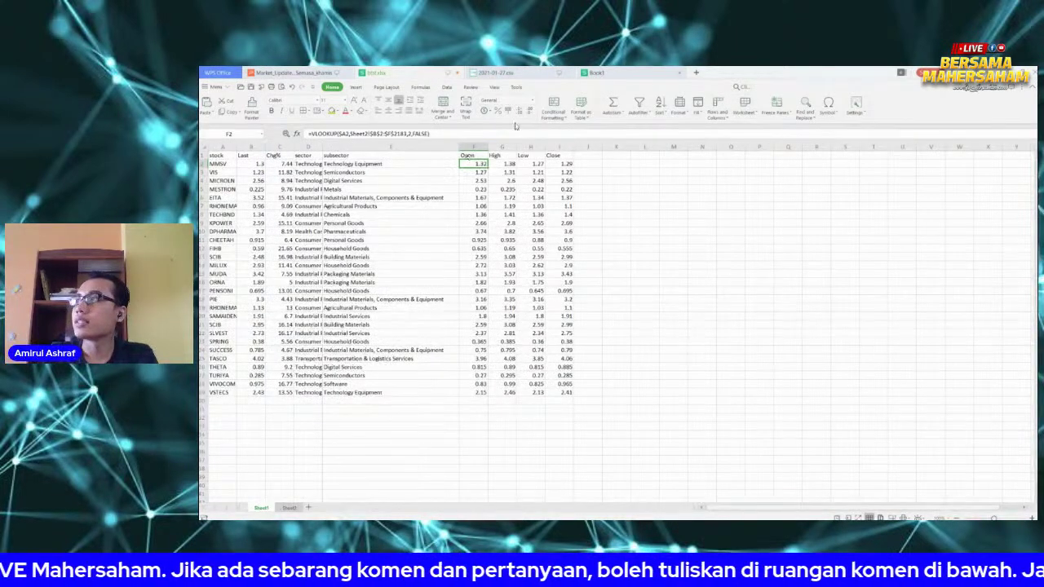
{"action": "left_click", "coordinate": [595, 72]}
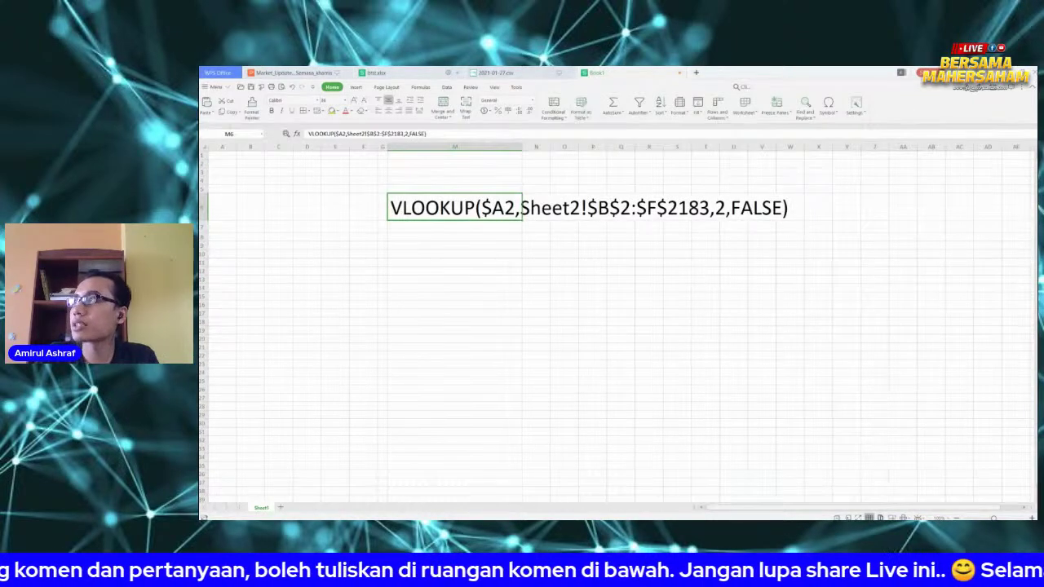
{"action": "left_click", "coordinate": [511, 71]}
{"action": "key", "text": "ctrl+shift+Tab"}
{"action": "key", "text": "ctrl+Tab"}
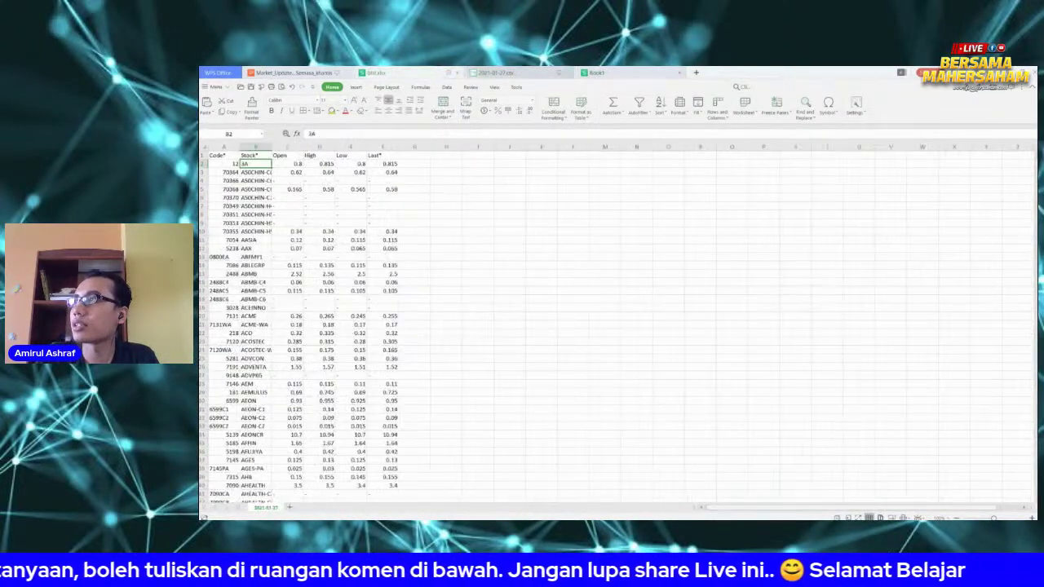
{"action": "key", "text": "ctrl+shift+Tab"}
{"action": "key", "text": "ctrl+Tab"}
{"action": "key", "text": "ctrl+shift+Tab"}
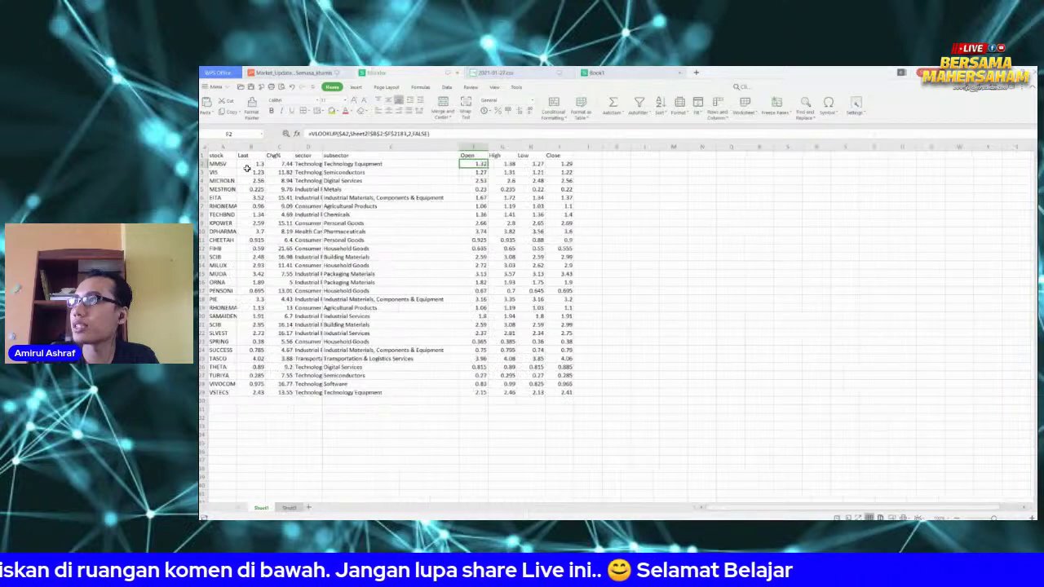
{"action": "key", "text": "ctrl+Tab"}
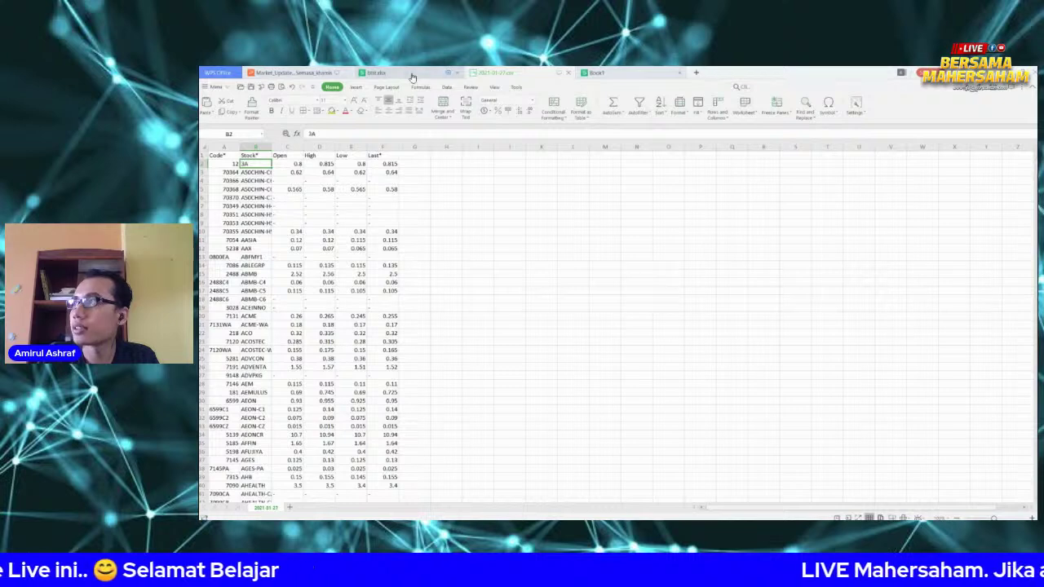
Try to move the Open, High, Low and Close columns of the stock list from F:I to K:N
{"action": "left_click", "coordinate": [377, 72]}
{"action": "left_click_drag", "start_coordinate": [463, 144], "coordinate": [551, 143]}
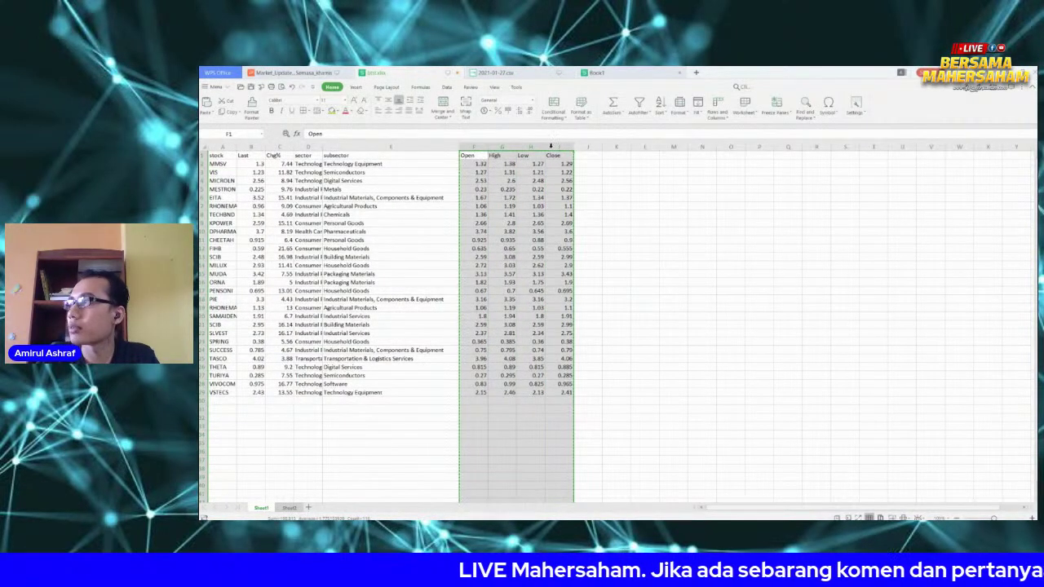
{"action": "key", "text": "ctrl+c"}
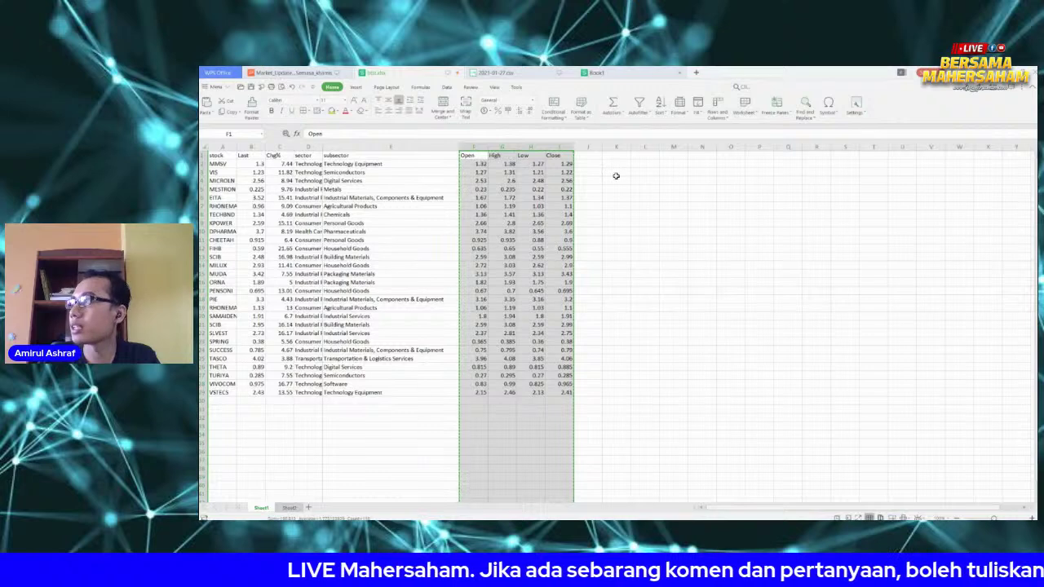
{"action": "left_click", "coordinate": [625, 167]}
{"action": "left_click", "coordinate": [615, 155]}
{"action": "key", "text": "ctrl+v"}
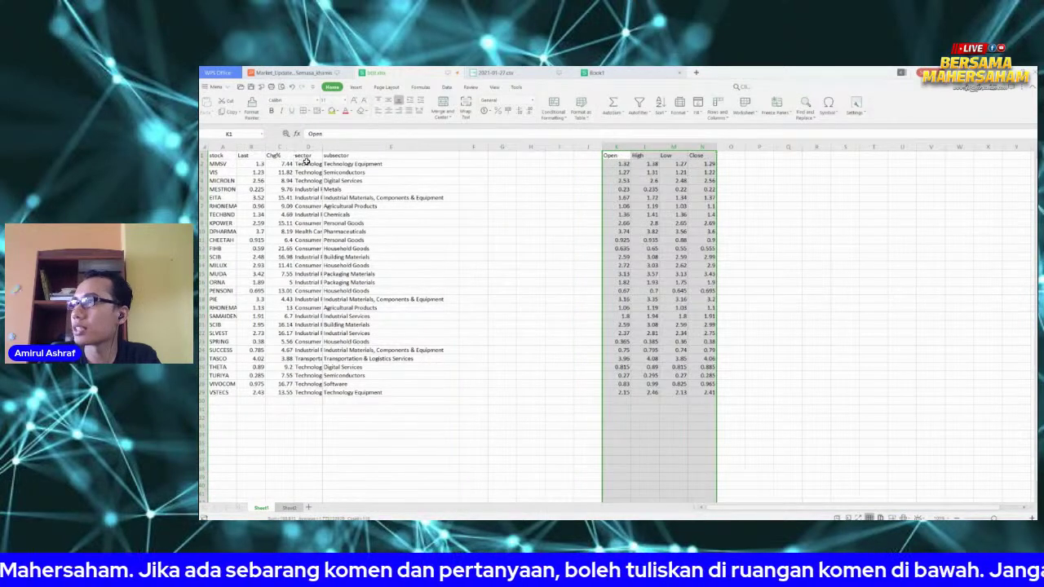
{"action": "key", "text": "ctrl+z"}
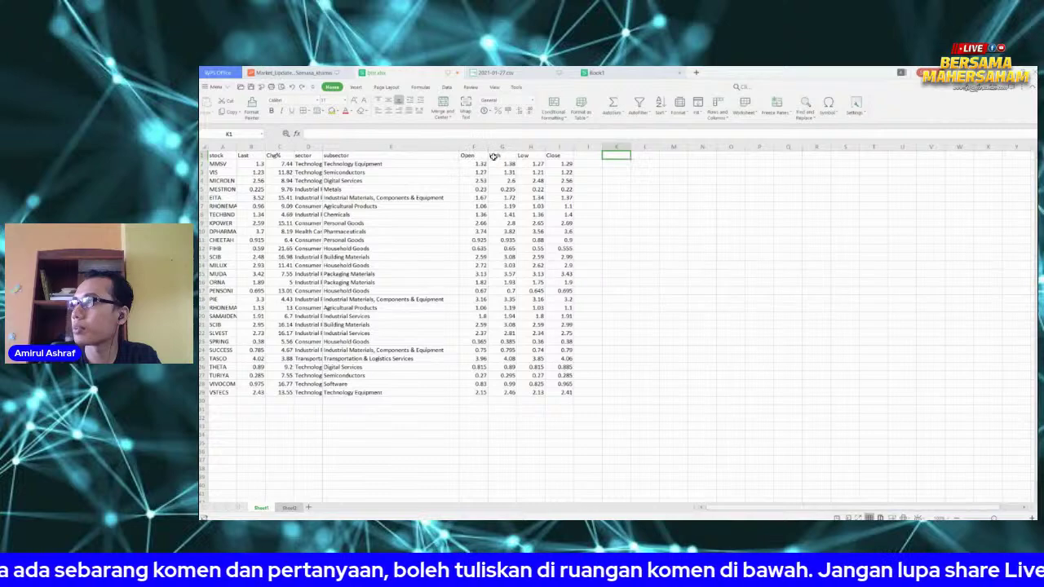
Review the CSV prices and the stock list again, finishing at the enlarged VLOOKUP text in the new workbook
{"action": "left_click", "coordinate": [494, 73]}
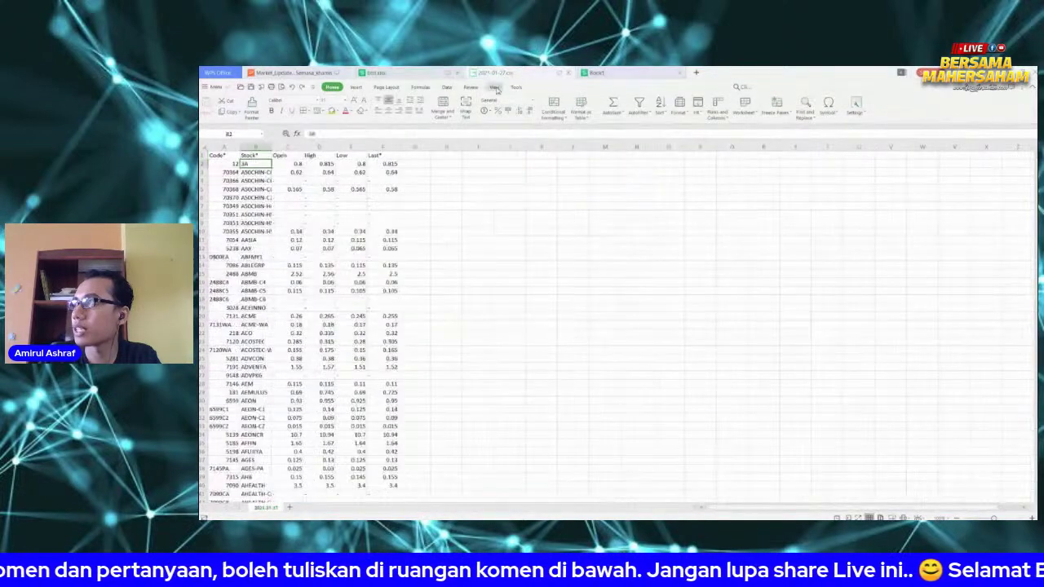
{"action": "left_click", "coordinate": [375, 73]}
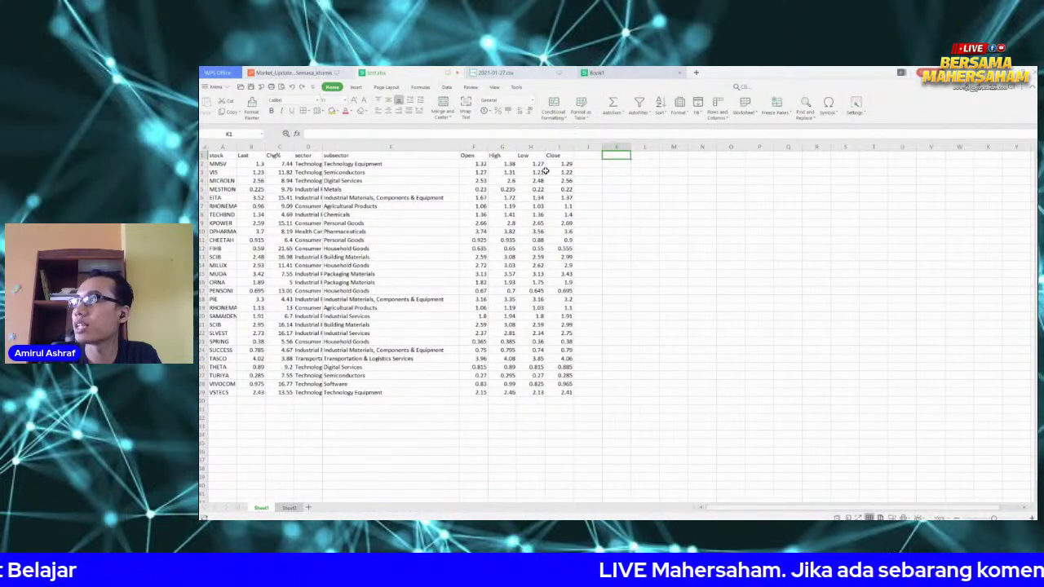
{"action": "left_click", "coordinate": [623, 72]}
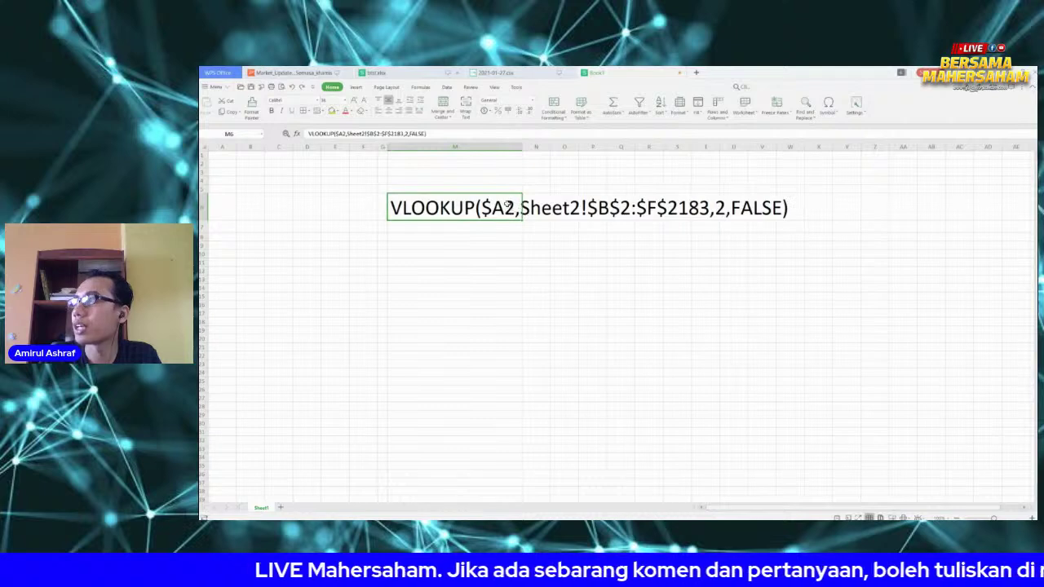
Match the $A2 and Sheet2 arguments of the enlarged VLOOKUP text to stock cell A2 and the price data on Sheet2
{"action": "left_click", "coordinate": [377, 73]}
{"action": "left_click", "coordinate": [221, 163]}
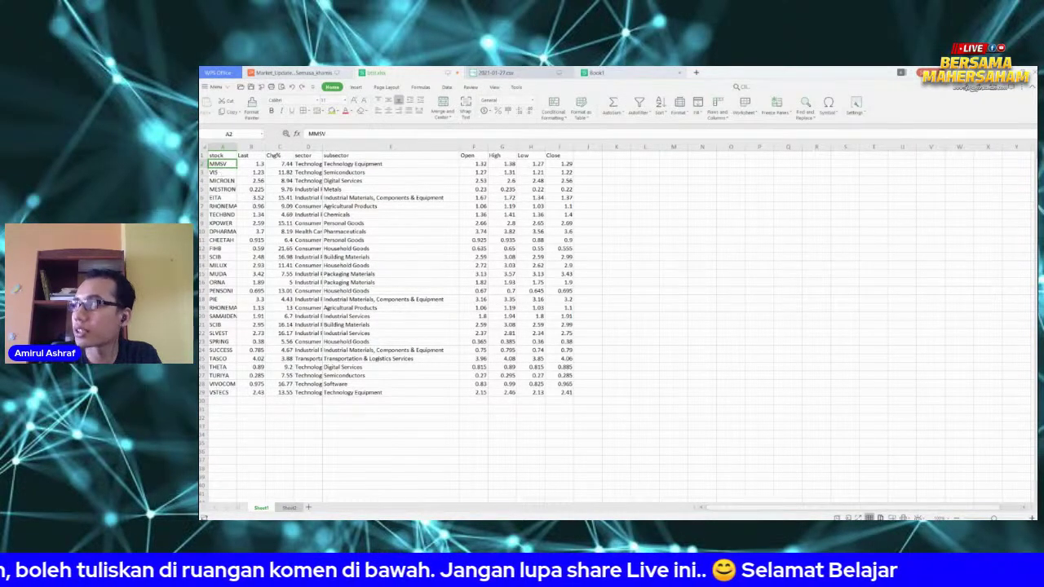
{"action": "left_click", "coordinate": [603, 72]}
{"action": "left_click", "coordinate": [546, 208]}
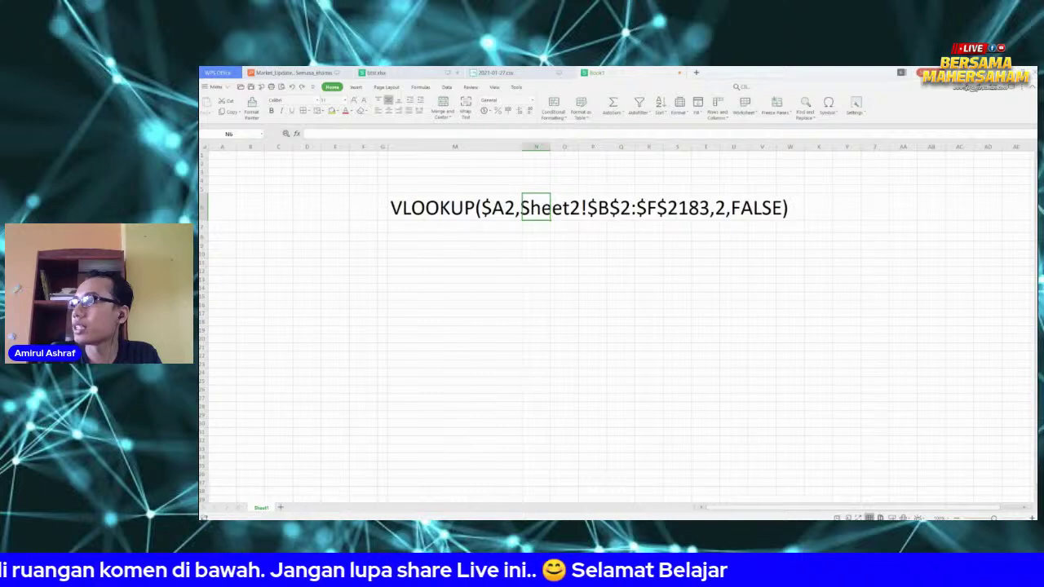
{"action": "left_click", "coordinate": [497, 72]}
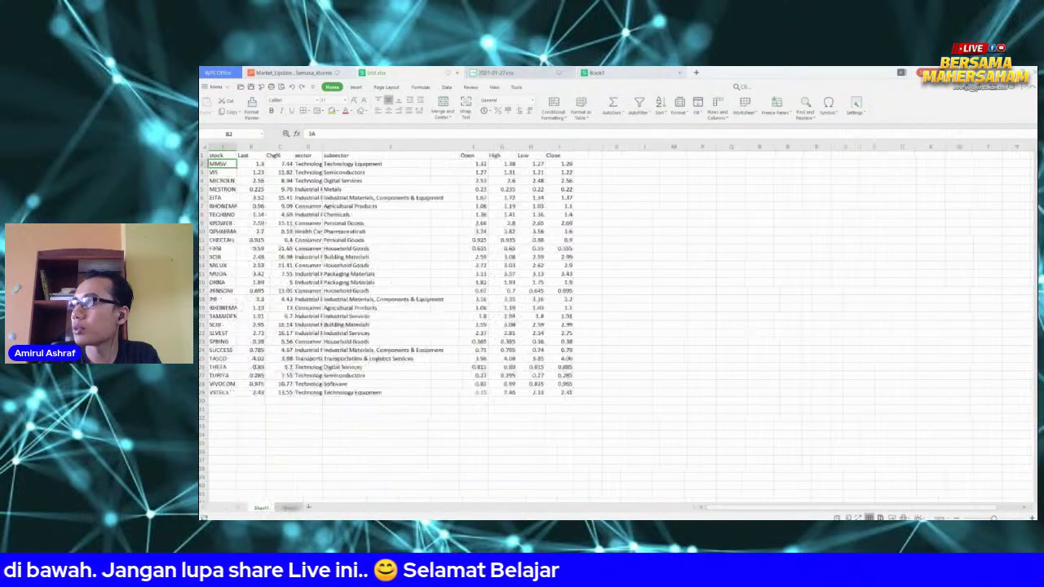
{"action": "left_click", "coordinate": [289, 508]}
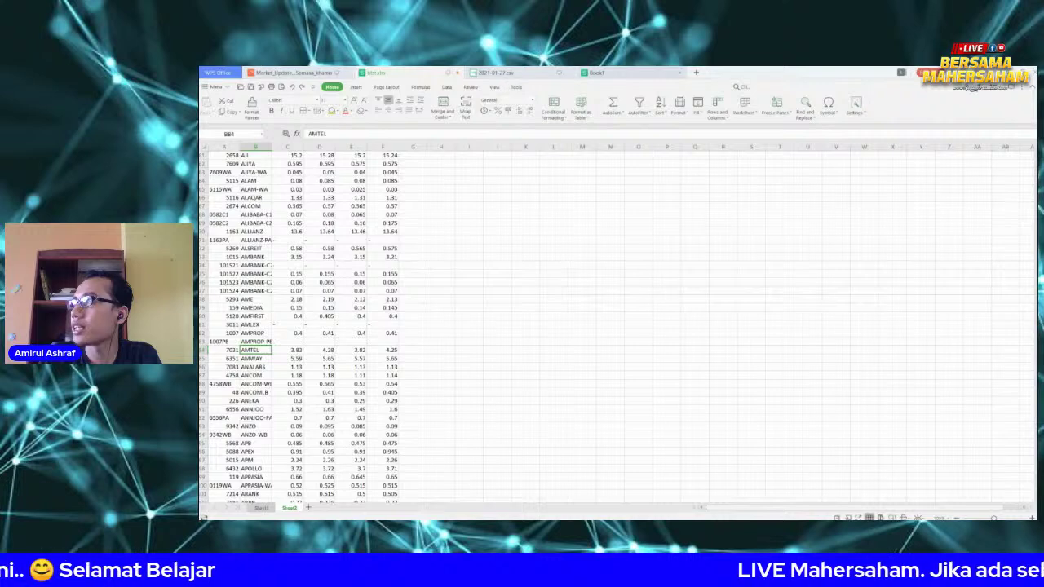
{"action": "left_click", "coordinate": [625, 73]}
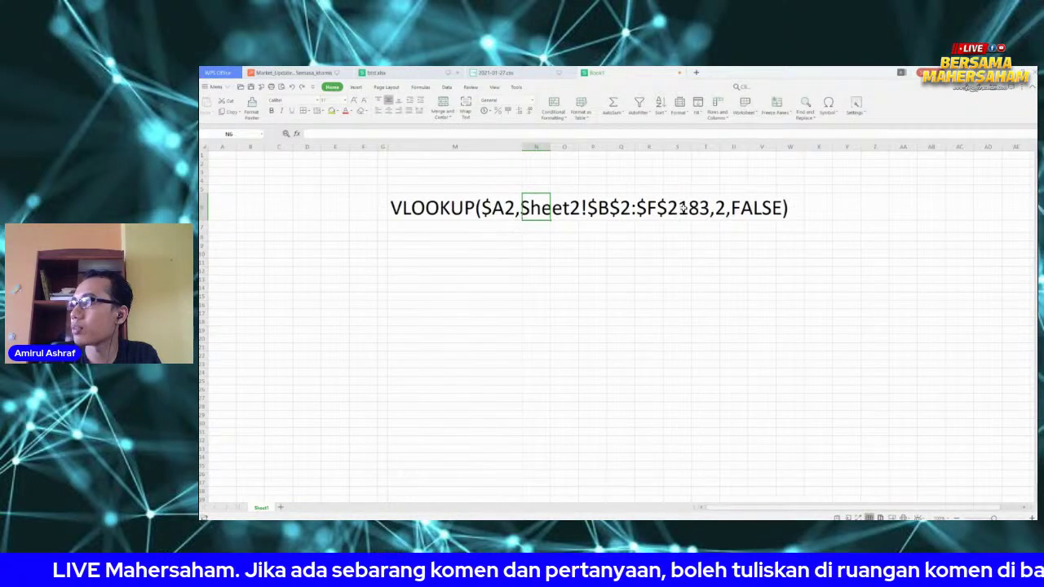
Select the lookup range B2:F2183 on Sheet2 of the stock workbook and look through it from end to start
{"action": "left_click", "coordinate": [375, 72]}
{"action": "left_click", "coordinate": [290, 507]}
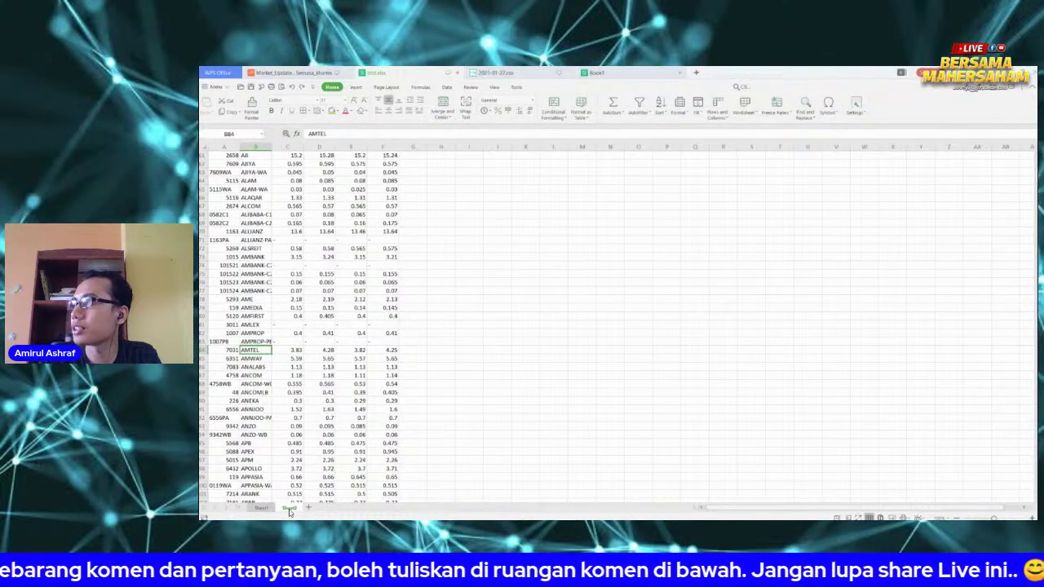
{"action": "scroll", "coordinate": [343, 380], "scroll_direction": "up", "scroll_amount": 20}
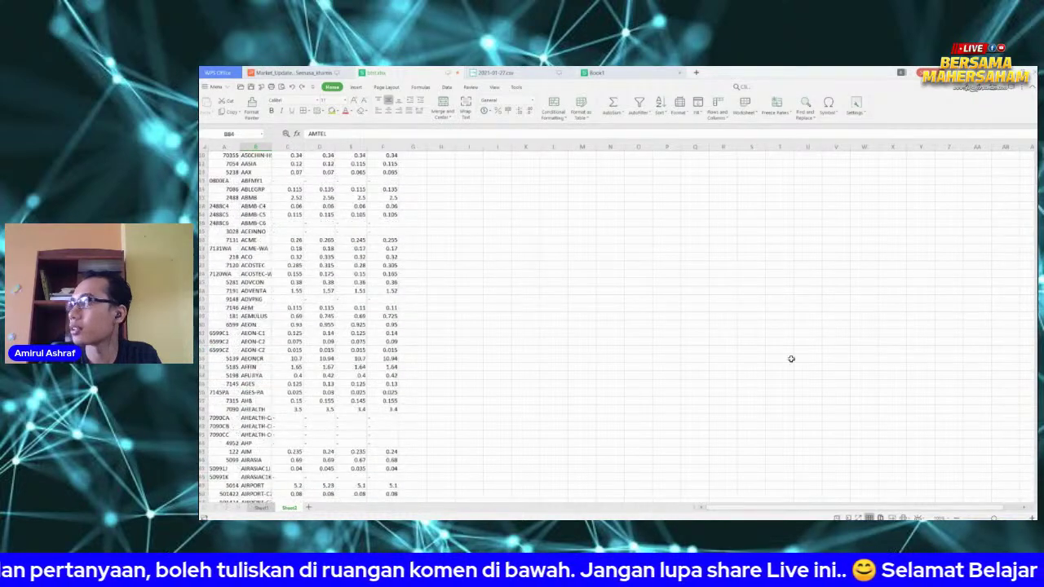
{"action": "left_click_drag", "start_coordinate": [220, 171], "coordinate": [242, 173]}
{"action": "left_click", "coordinate": [251, 164]}
{"action": "left_click", "coordinate": [393, 165], "text": "shift"}
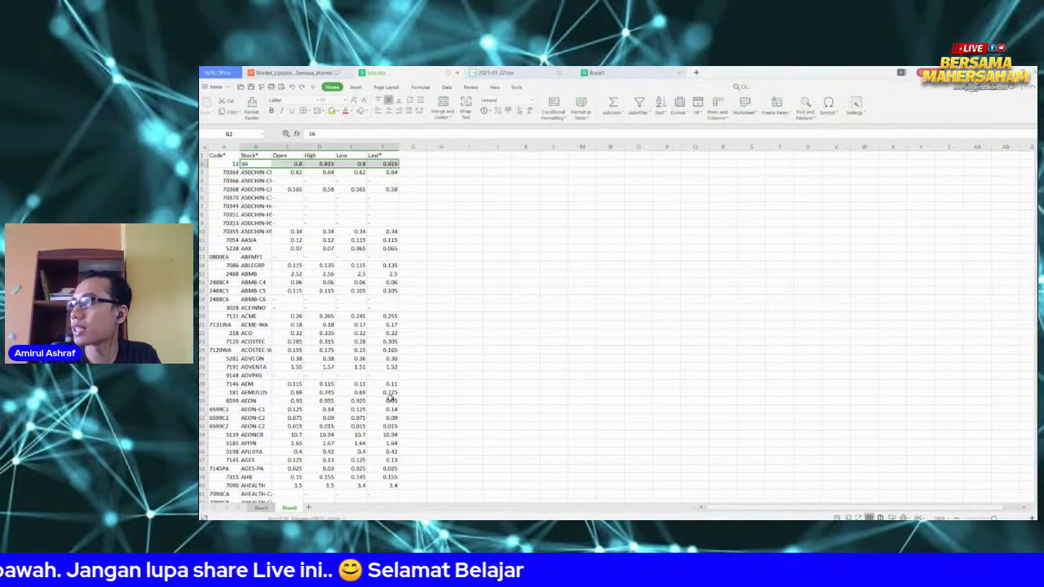
{"action": "scroll", "coordinate": [391, 397], "scroll_direction": "down", "scroll_amount": 7}
{"action": "scroll", "coordinate": [326, 326], "scroll_direction": "down", "scroll_amount": 20}
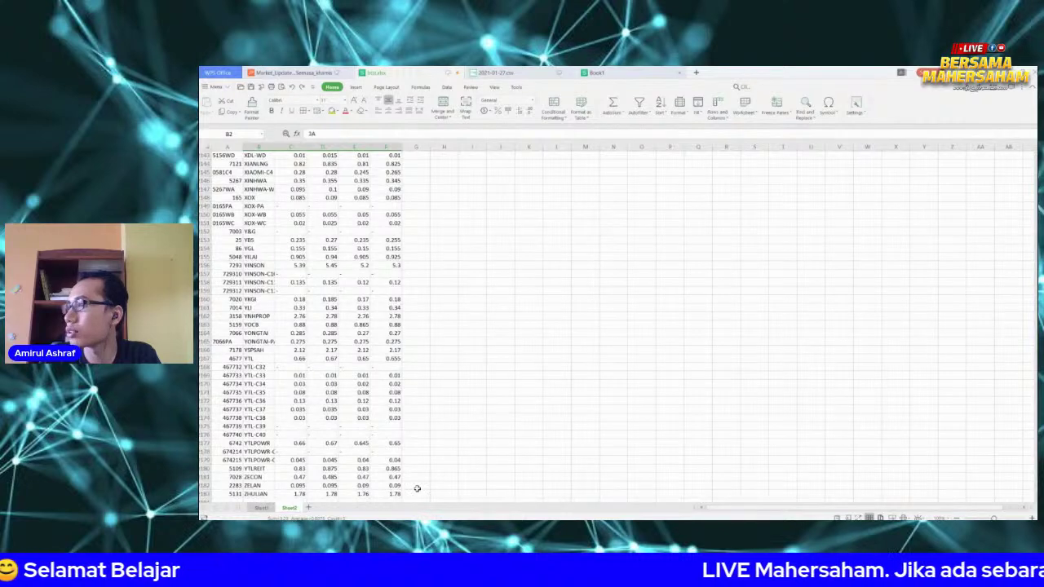
{"action": "left_click", "coordinate": [390, 494], "text": "shift"}
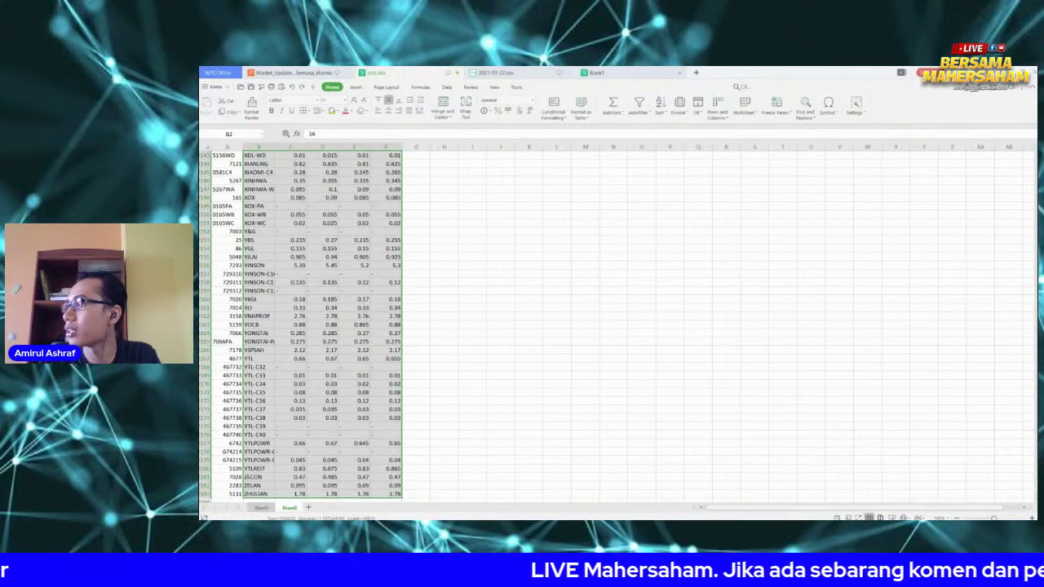
{"action": "scroll", "coordinate": [302, 326], "scroll_direction": "down", "scroll_amount": 10}
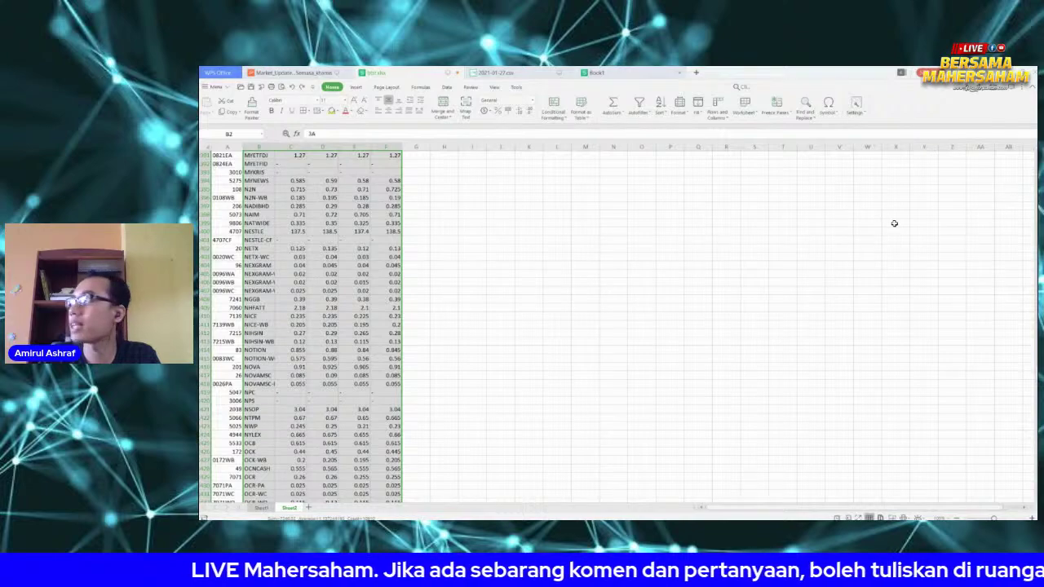
{"action": "scroll", "coordinate": [1015, 368], "scroll_direction": "up", "scroll_amount": 20}
{"action": "scroll", "coordinate": [301, 326], "scroll_direction": "up", "scroll_amount": 5}
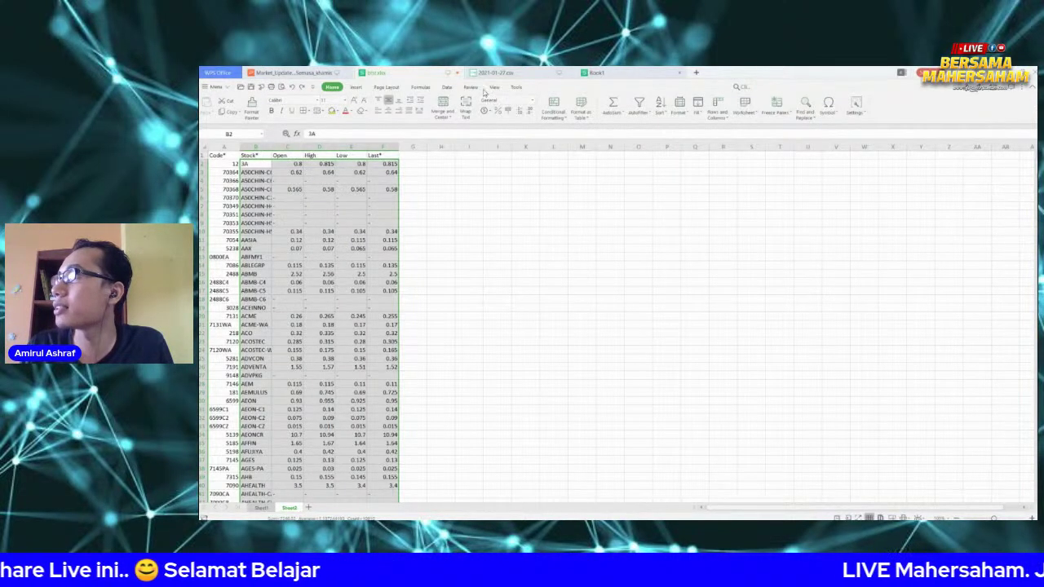
Relate the column index 2 in the enlarged VLOOKUP text to the Code, Stock and Open headers in 2021-01-27.csv
{"action": "left_click", "coordinate": [496, 74]}
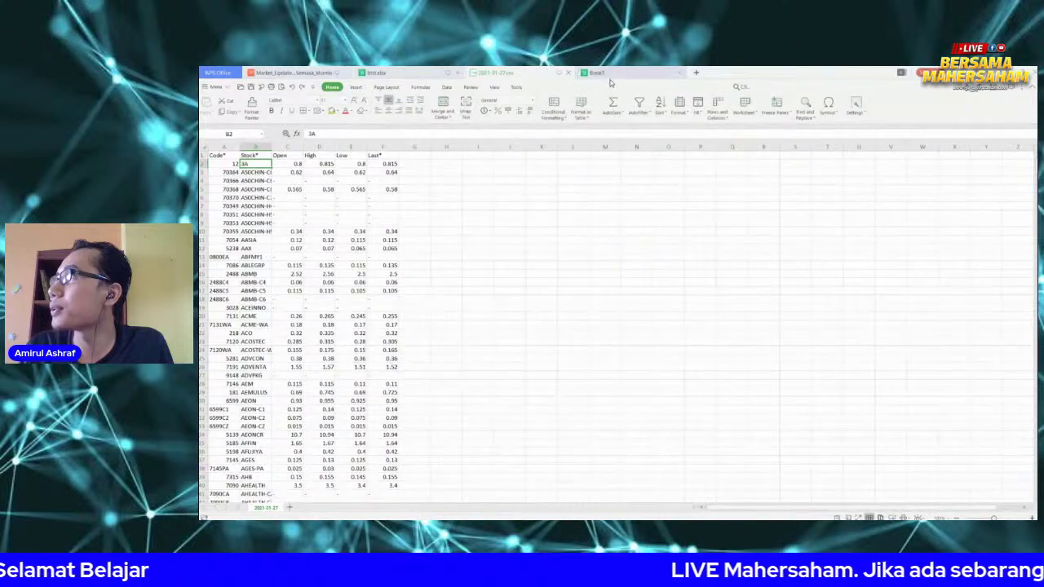
{"action": "left_click", "coordinate": [398, 75]}
{"action": "left_click", "coordinate": [583, 73]}
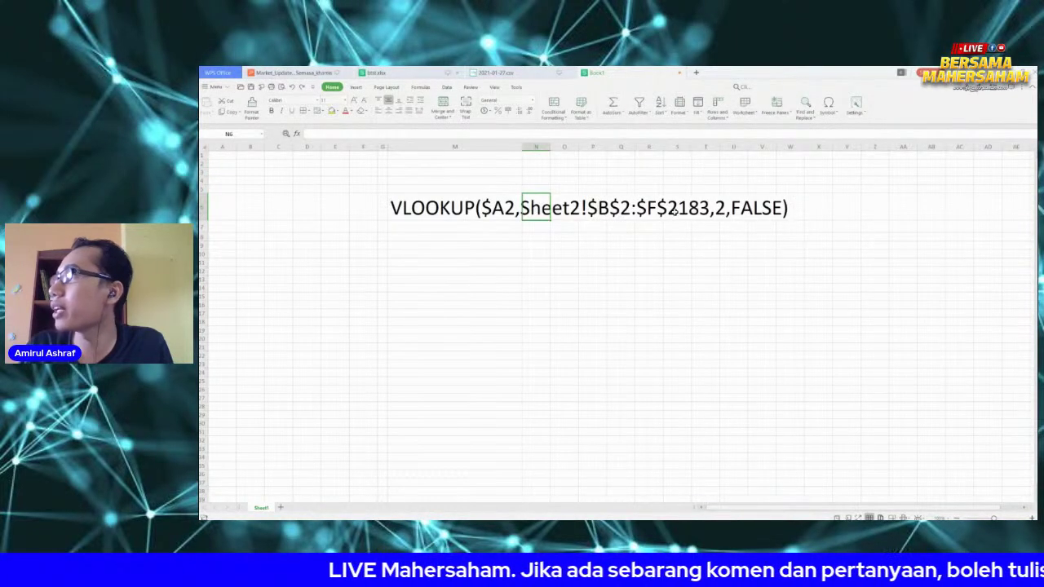
{"action": "left_click", "coordinate": [719, 207]}
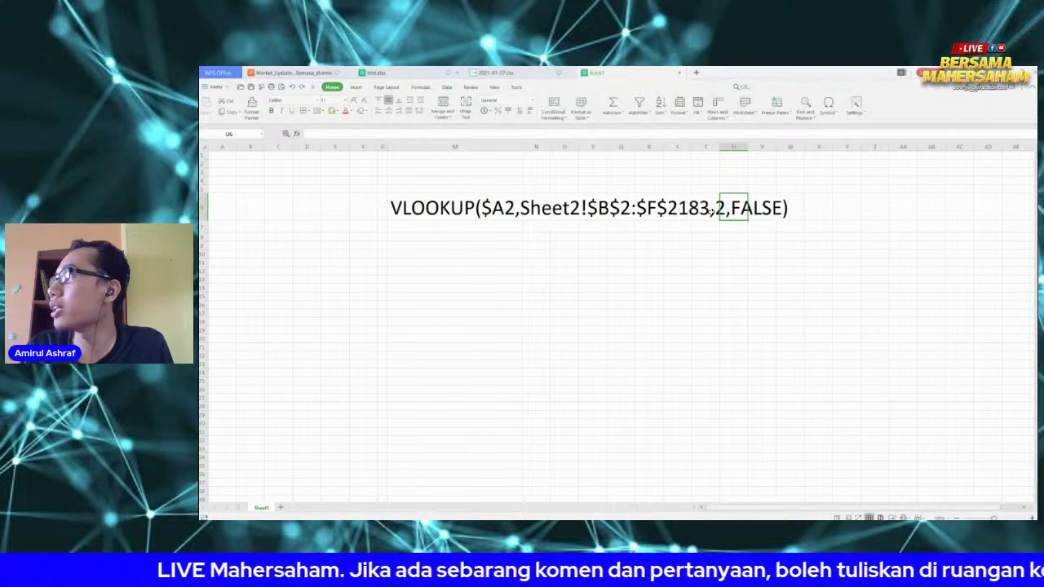
{"action": "left_click", "coordinate": [483, 75]}
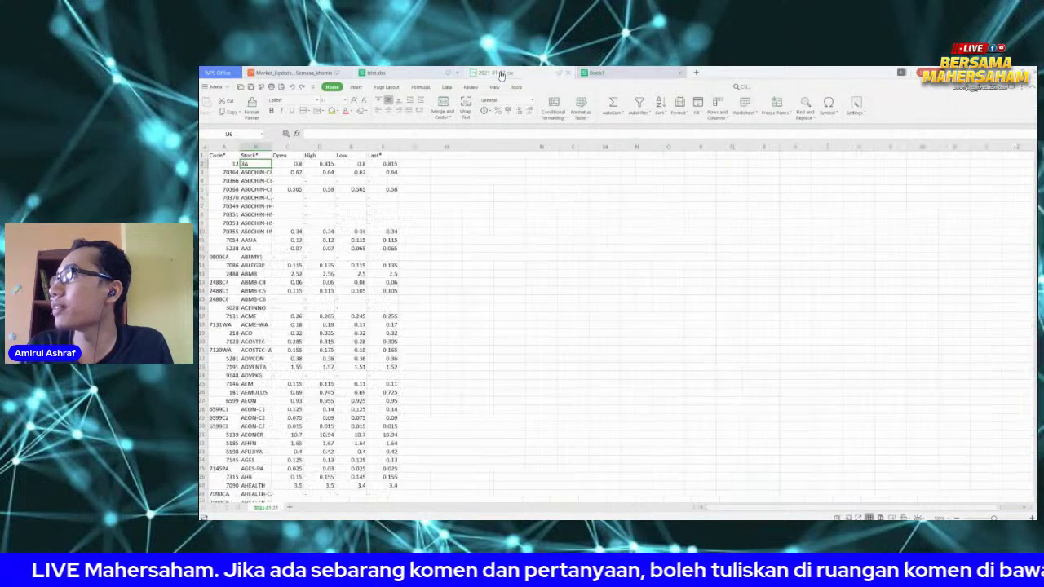
{"action": "left_click", "coordinate": [220, 156]}
{"action": "left_click", "coordinate": [254, 156]}
{"action": "left_click", "coordinate": [289, 155]}
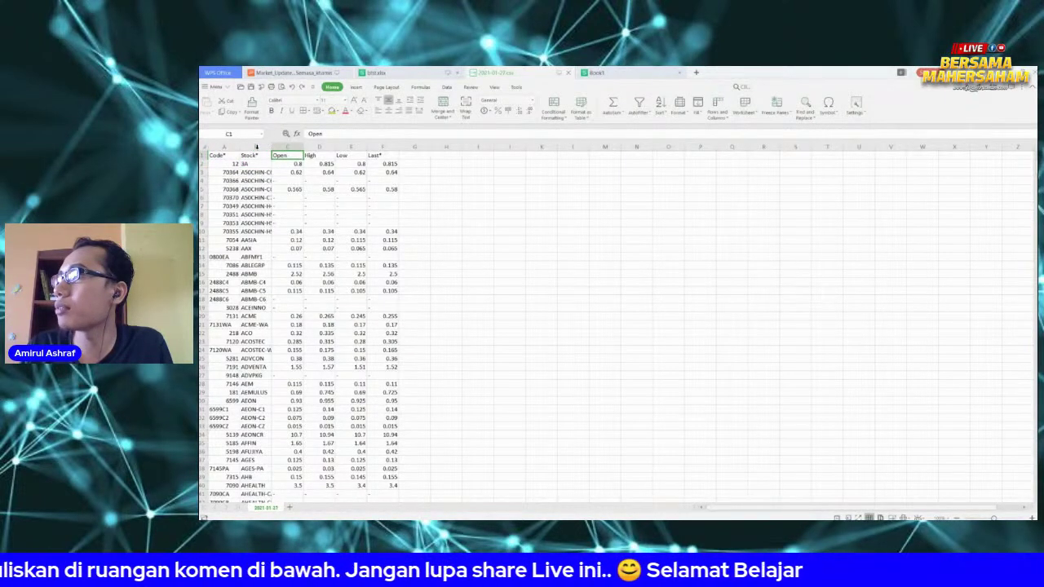
Review the stock list on Sheet1 and the CSV prices, then examine the complete VLOOKUP text in M6 of Book1
{"action": "left_click", "coordinate": [383, 73]}
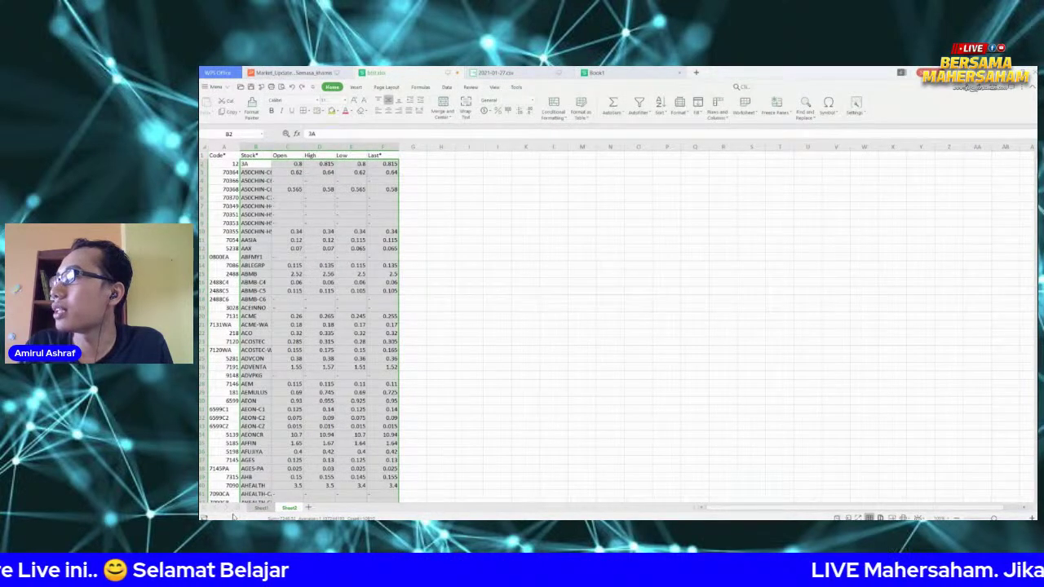
{"action": "left_click", "coordinate": [261, 507]}
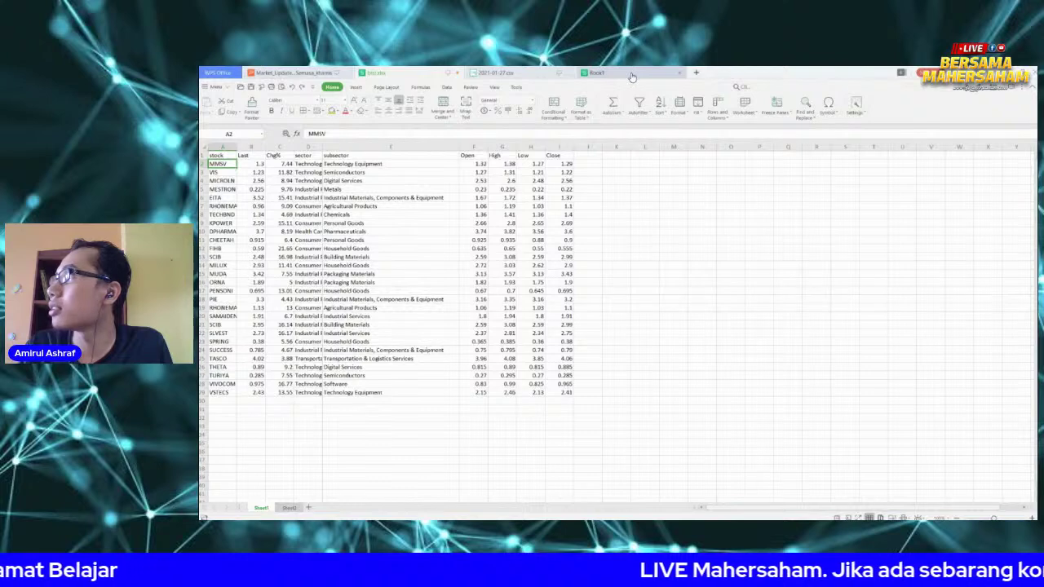
{"action": "left_click", "coordinate": [507, 74]}
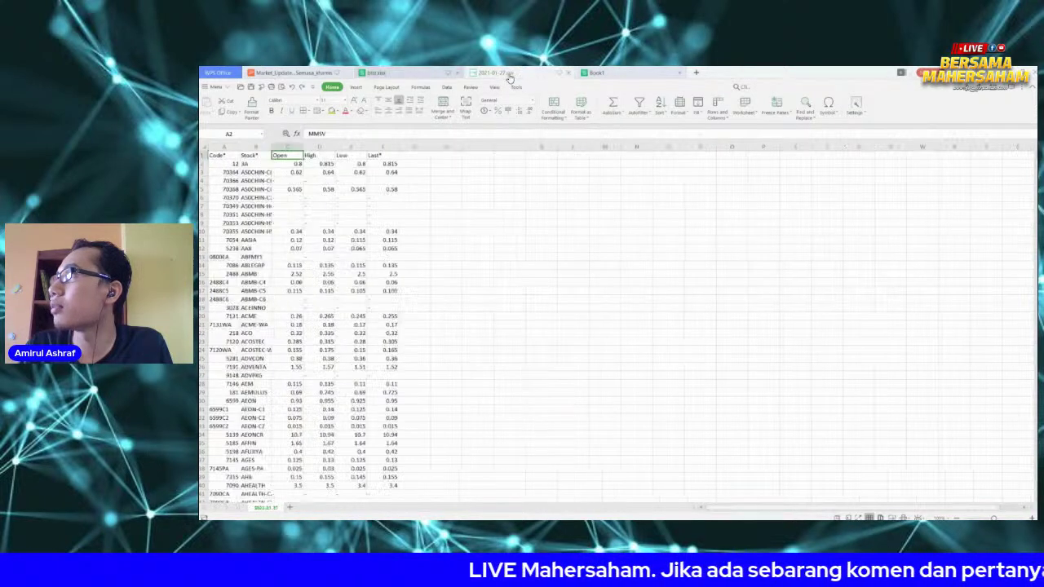
{"action": "left_click", "coordinate": [580, 73]}
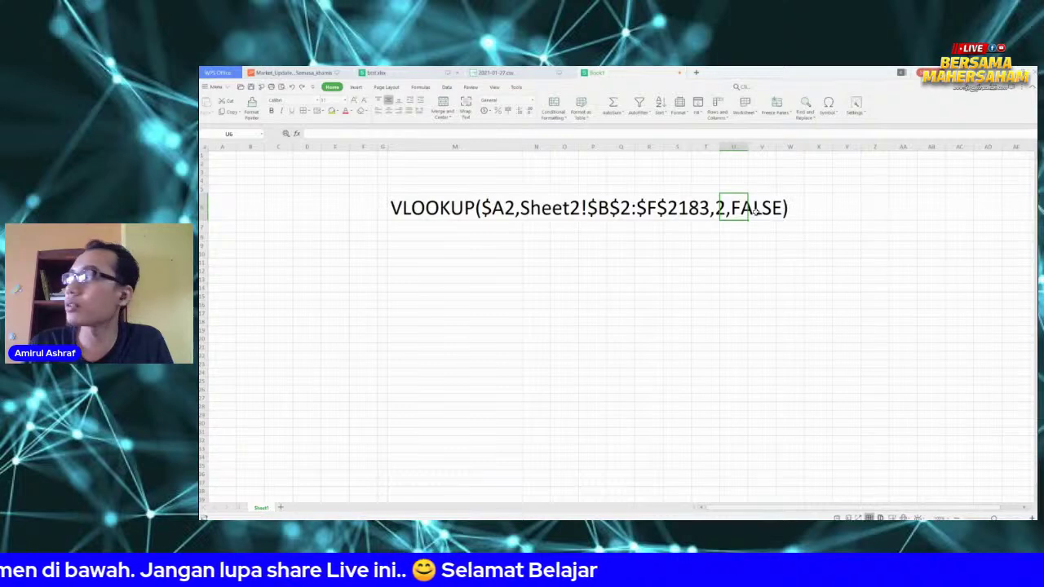
{"action": "double_click", "coordinate": [410, 209]}
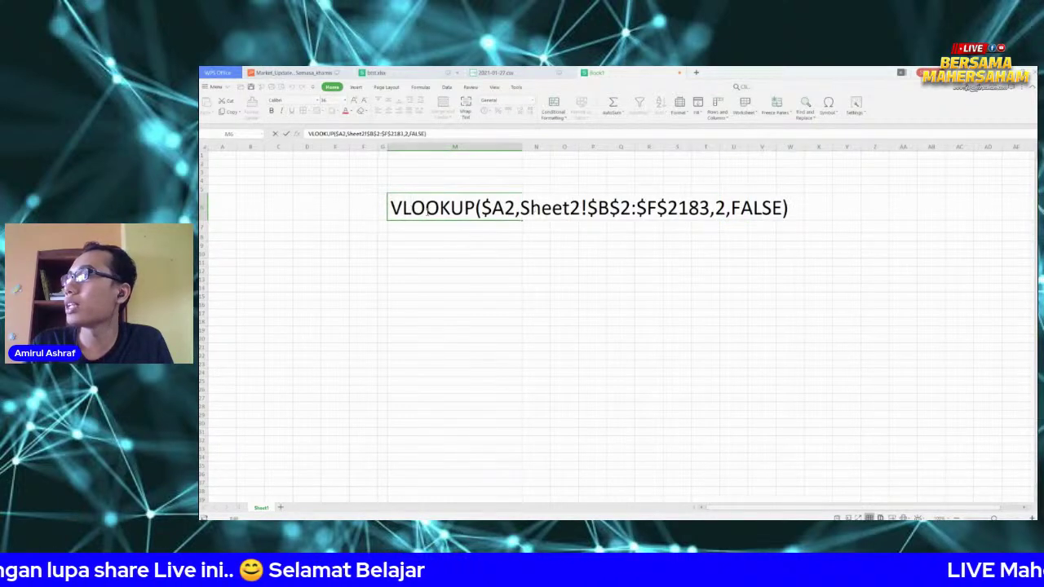
{"action": "left_click", "coordinate": [464, 258]}
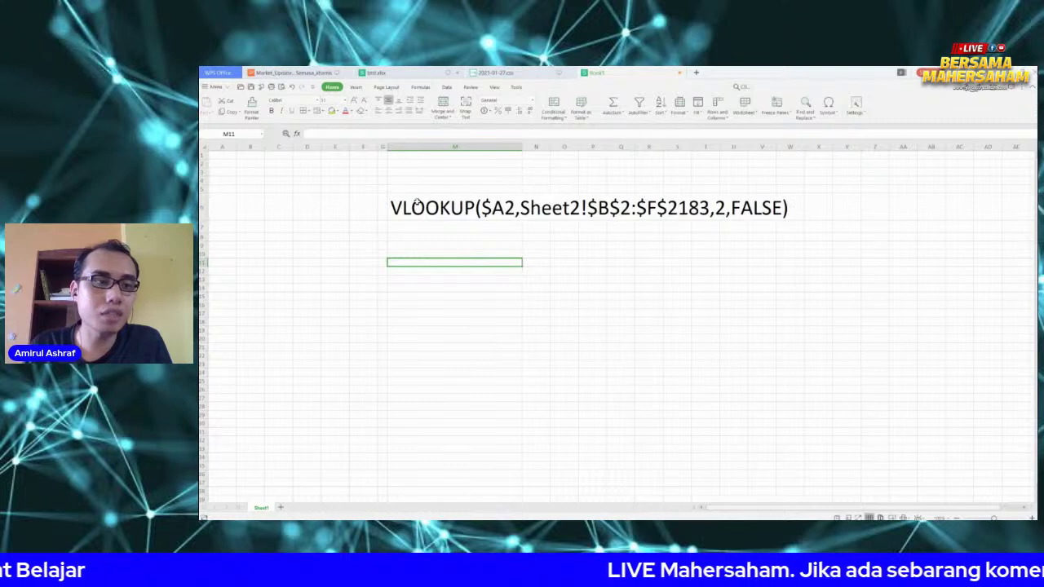
Inspect the VLOOKUP column index in the Open, High, Low and Close cells F2:I2 against the CSV column order
{"action": "left_click", "coordinate": [375, 73]}
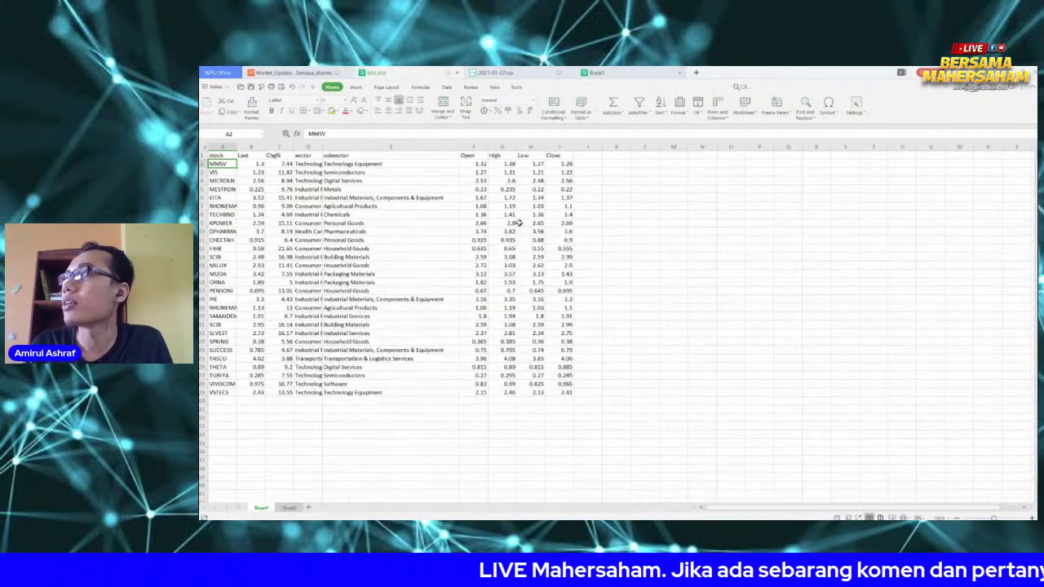
{"action": "left_click", "coordinate": [474, 163]}
{"action": "left_click", "coordinate": [500, 163]}
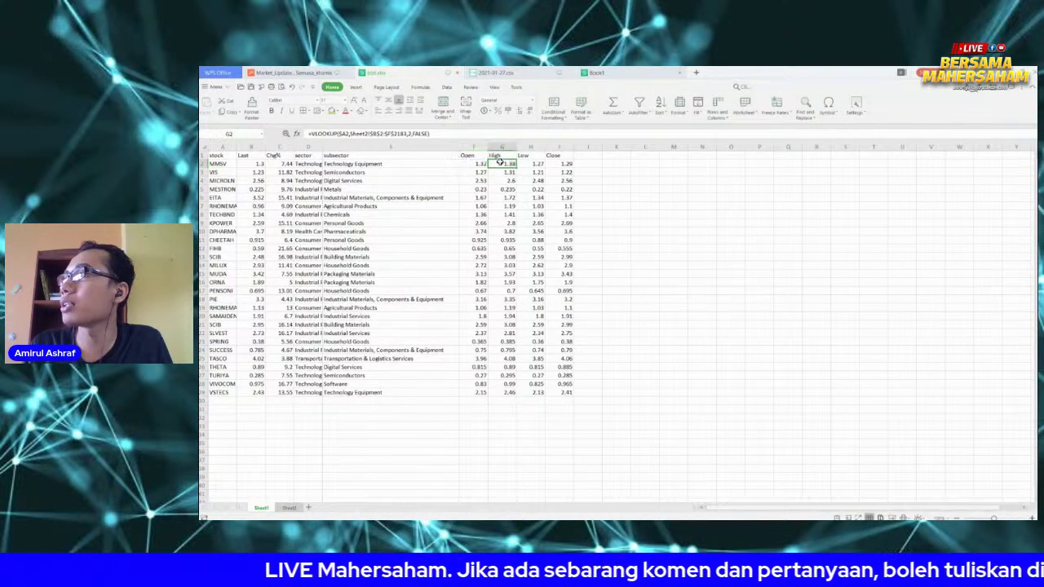
{"action": "left_click", "coordinate": [411, 134]}
{"action": "left_click", "coordinate": [411, 133]}
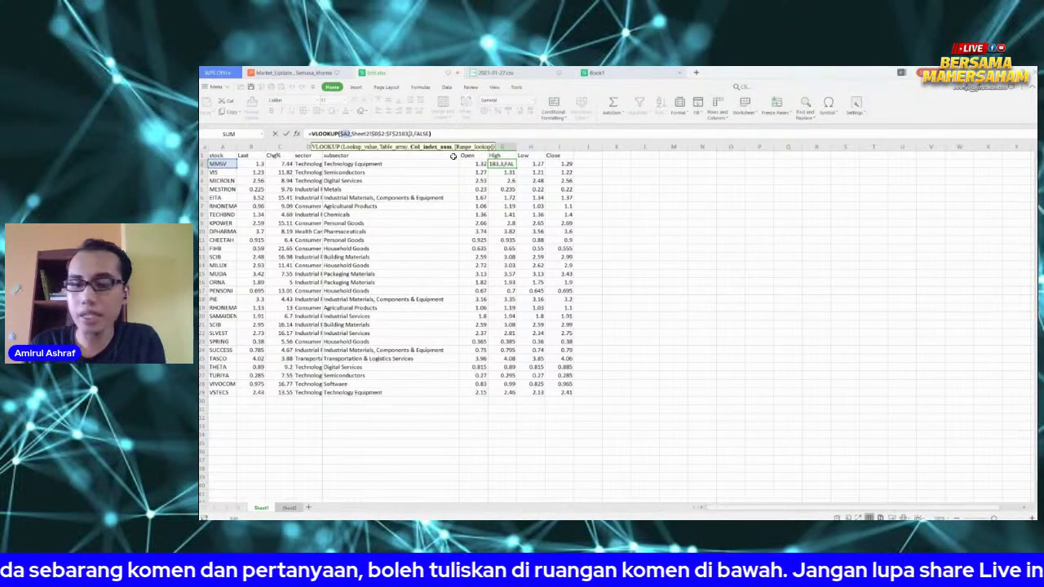
{"action": "key", "text": "Return"}
{"action": "left_click", "coordinate": [526, 164]}
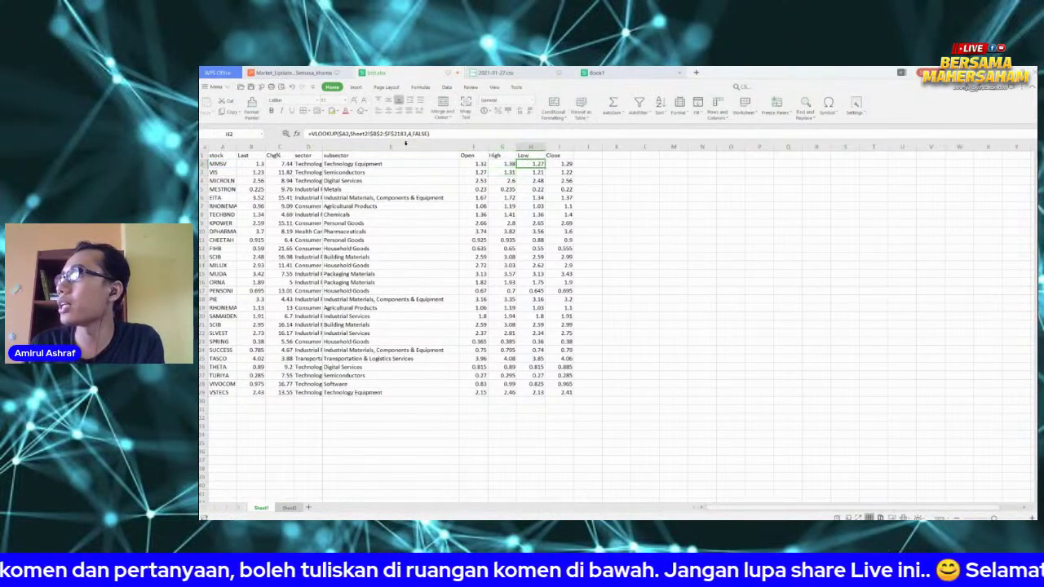
{"action": "left_click", "coordinate": [562, 164]}
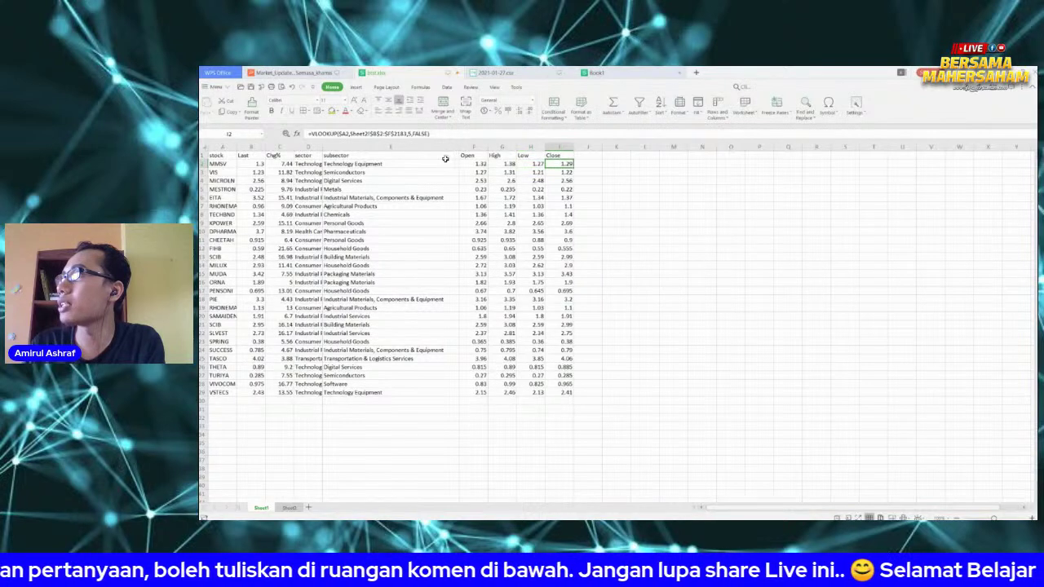
{"action": "left_click", "coordinate": [505, 72]}
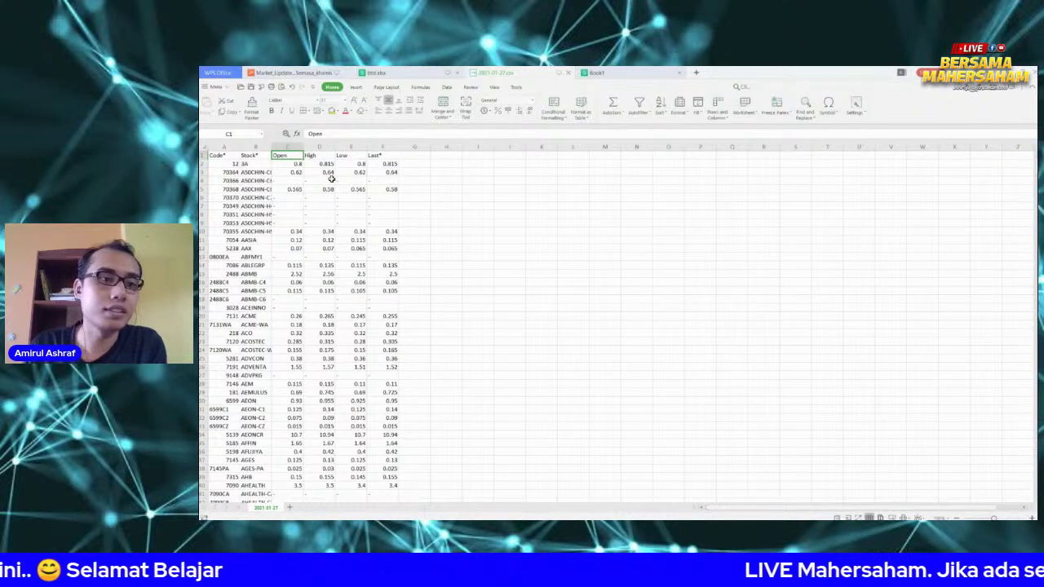
{"action": "left_click", "coordinate": [379, 73]}
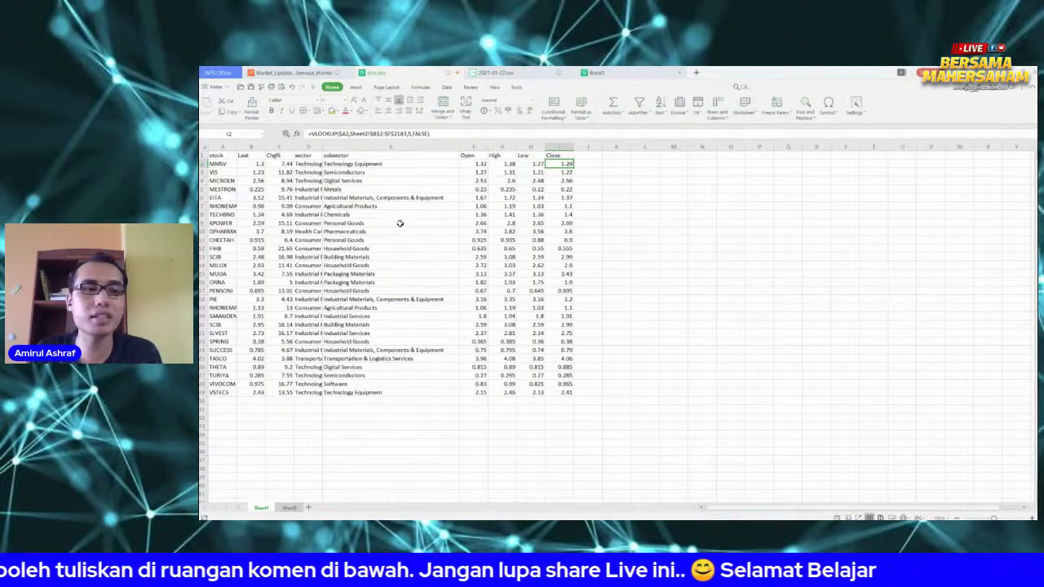
Add the headers Change in J1 and ChangeClose(%) in K1 beside the Close column
{"action": "left_click", "coordinate": [585, 156]}
{"action": "type", "text": "Change"}
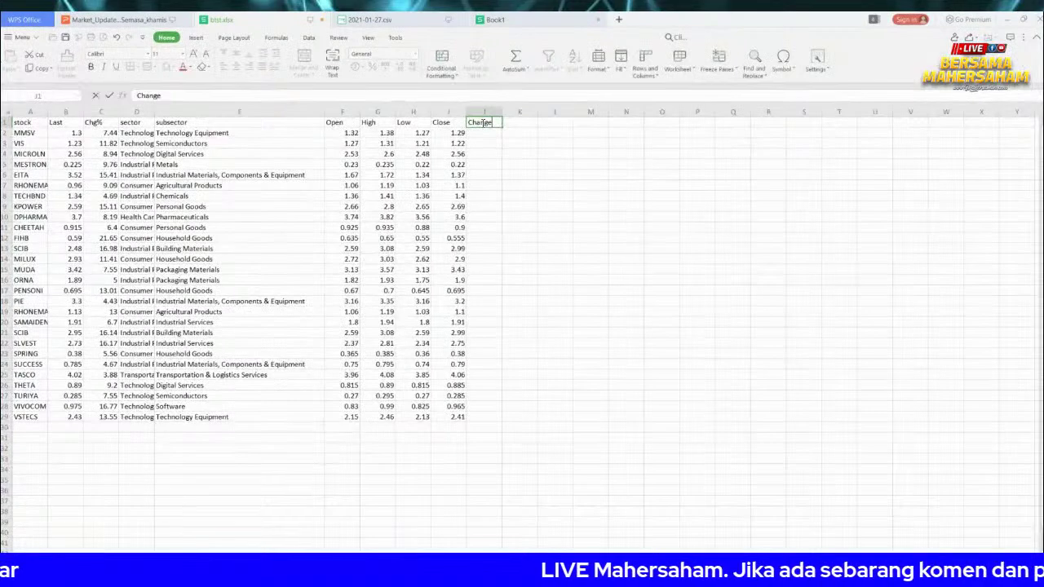
{"action": "key", "text": "Tab"}
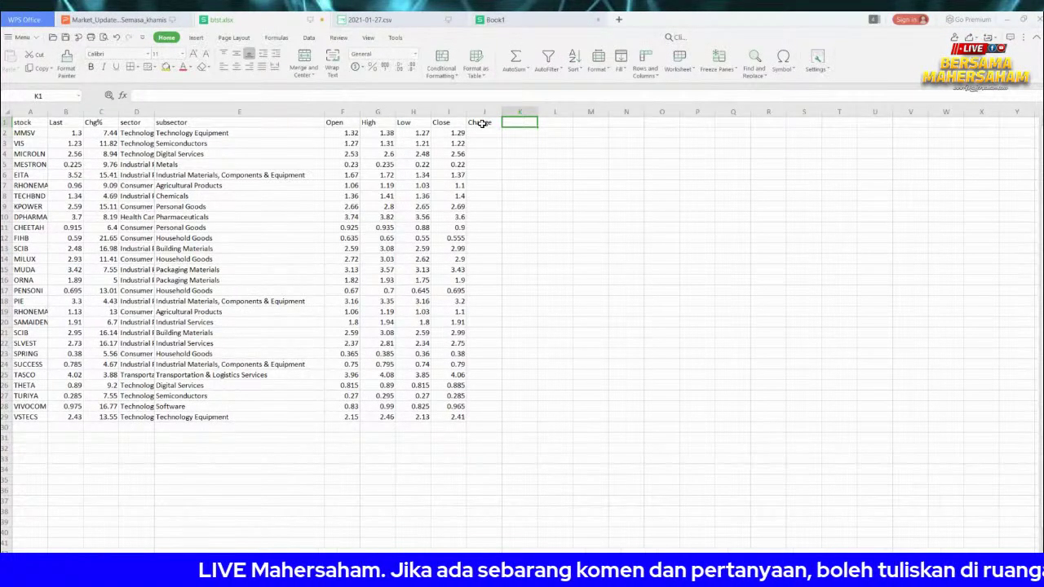
{"action": "type", "text": "Change("}
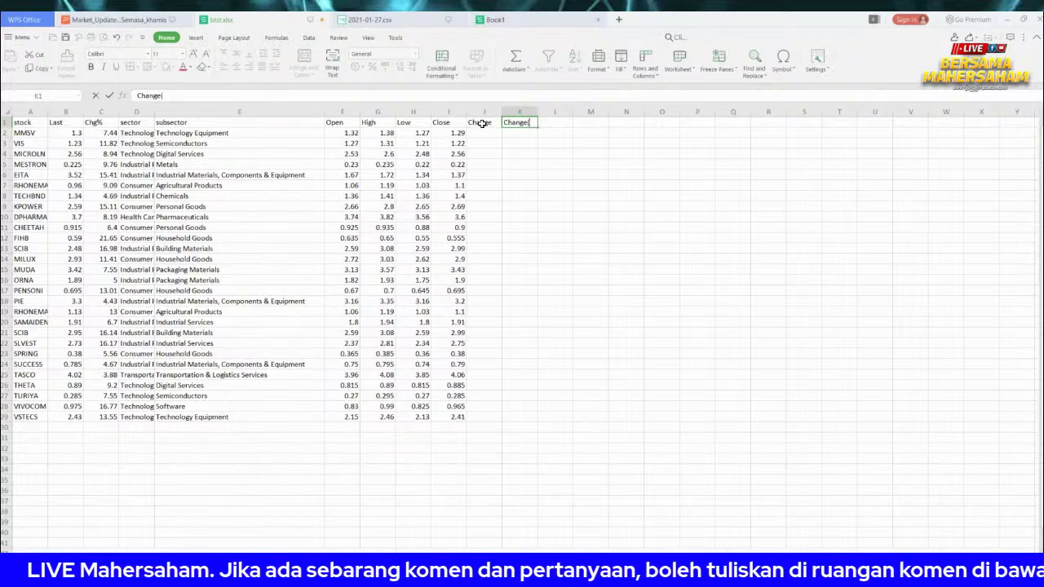
{"action": "key", "text": "BackSpace"}
{"action": "type", "text": "Close"}
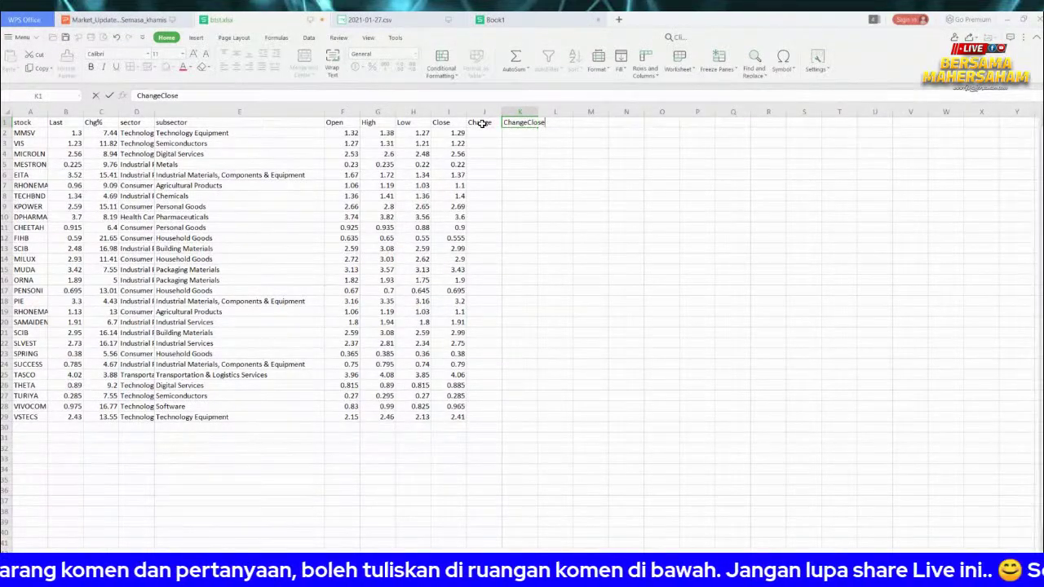
{"action": "type", "text": "%)"}
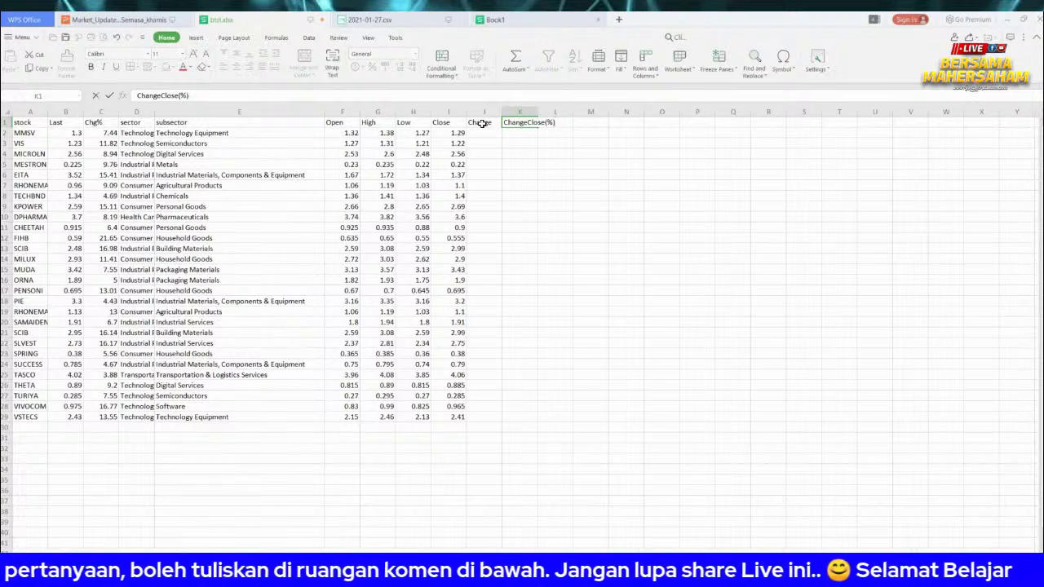
Extend the header in J1 to Change(%)
{"action": "left_click", "coordinate": [483, 122]}
{"action": "left_click", "coordinate": [168, 95]}
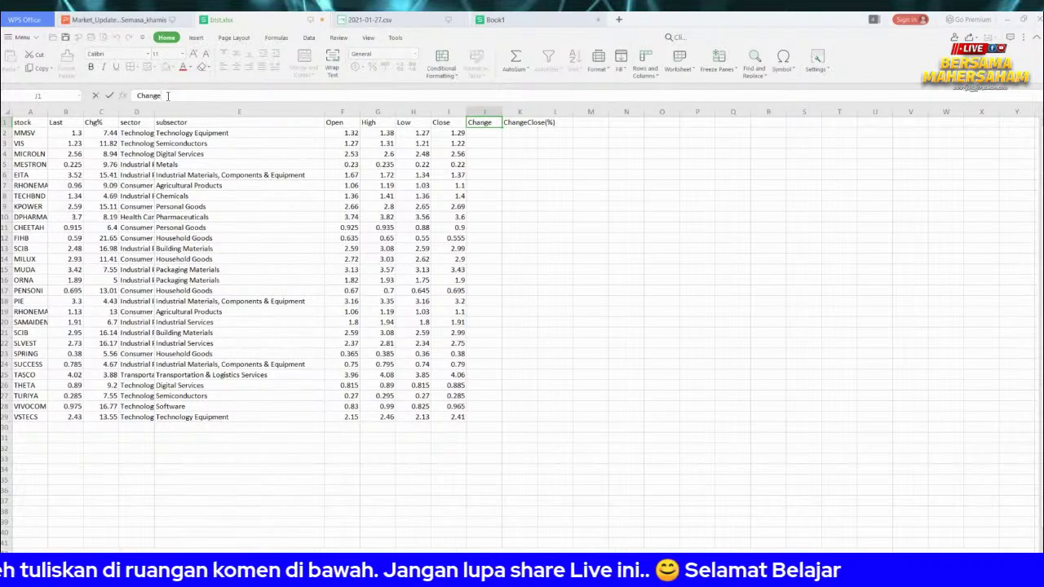
{"action": "type", "text": "(%)"}
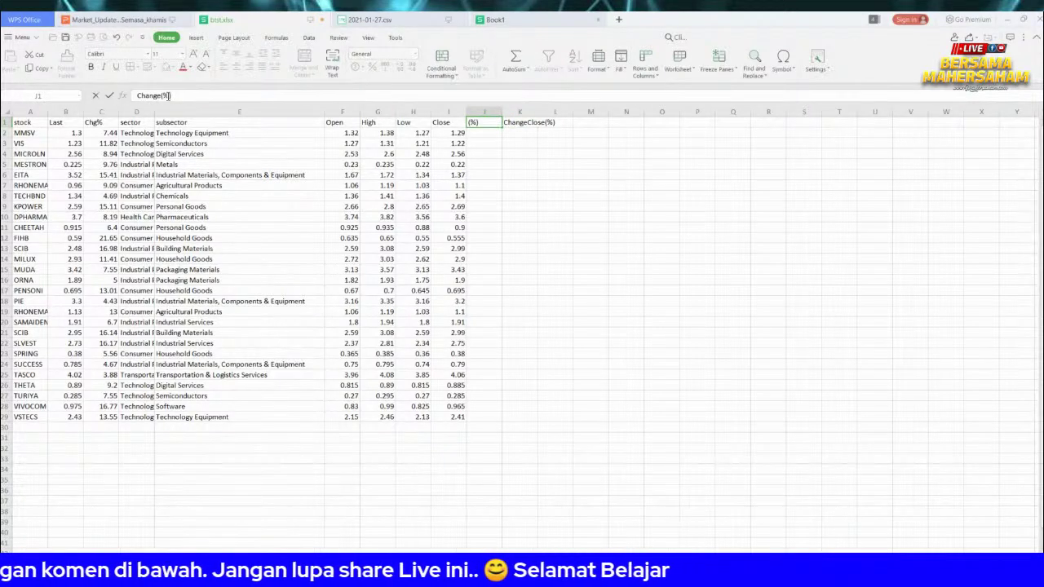
{"action": "left_click", "coordinate": [485, 132]}
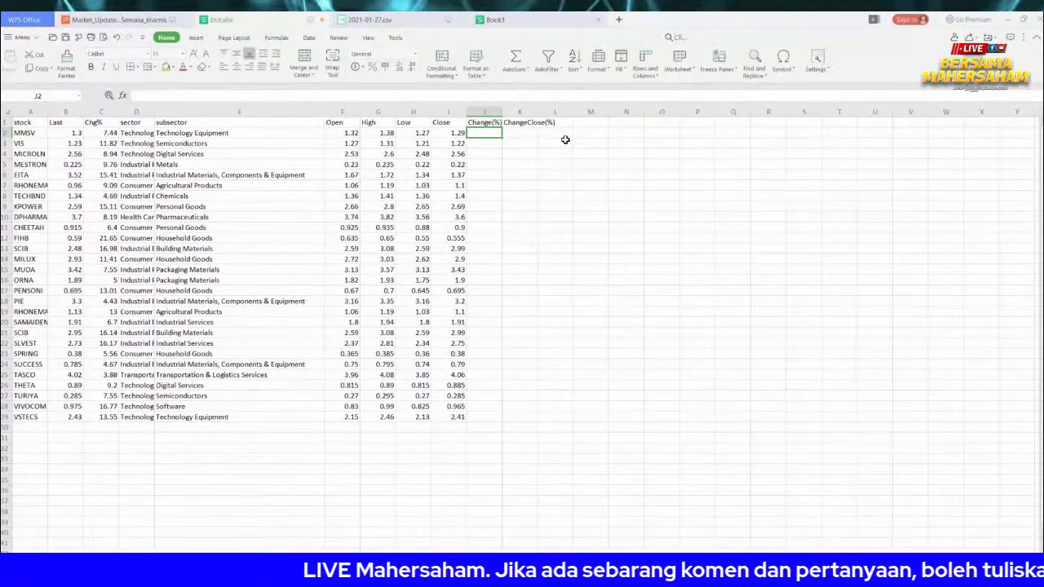
Rename the header in J1 as ChangeClose
{"action": "left_click", "coordinate": [483, 122]}
{"action": "left_click", "coordinate": [185, 94]}
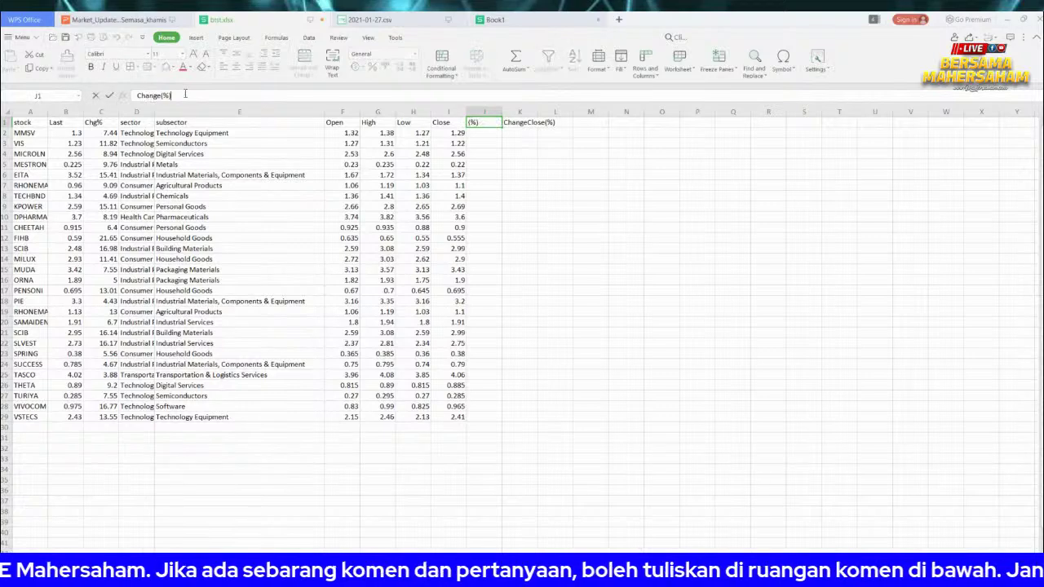
{"action": "key", "text": "BackSpace"}
{"action": "key", "text": "BackSpace"}
{"action": "key", "text": "BackSpace"}
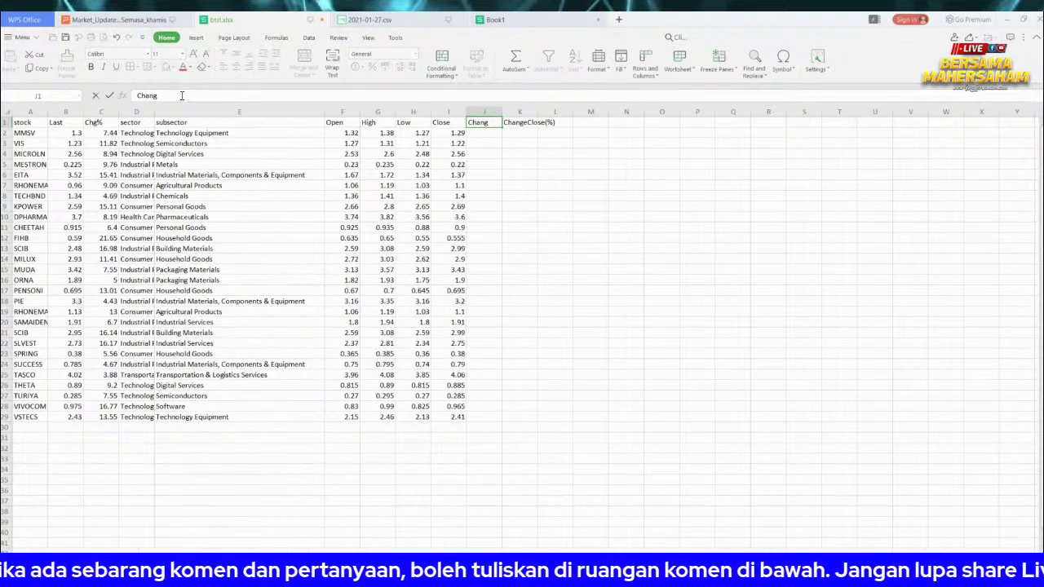
{"action": "type", "text": "Close"}
{"action": "key", "text": "Return"}
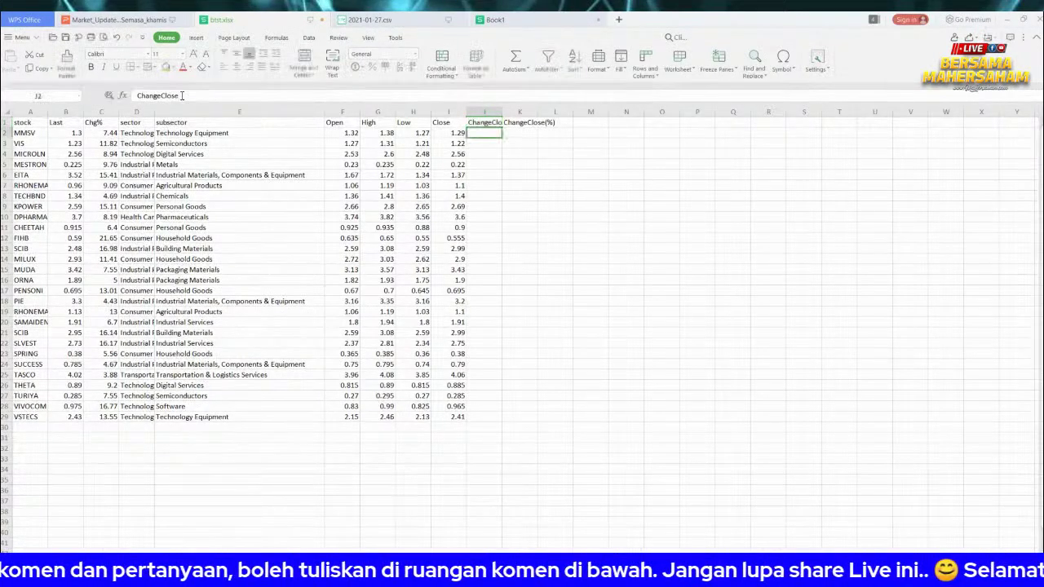
Copy the two header cells J1:K1 into L1:M1
{"action": "left_click", "coordinate": [523, 124]}
{"action": "left_click", "coordinate": [476, 122]}
{"action": "key", "text": "ctrl+c"}
{"action": "left_click", "coordinate": [560, 125]}
{"action": "key", "text": "ctrl+v"}
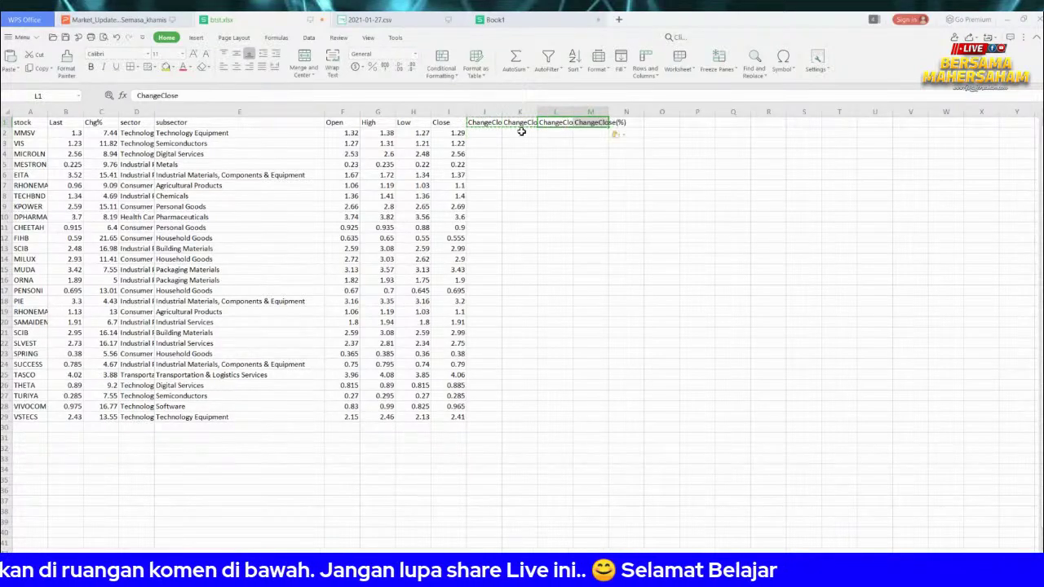
Rename the copied headers as ChangeHigh in L1 and ChangeHigh(%) in M1
{"action": "left_click", "coordinate": [188, 96]}
{"action": "key", "text": "BackSpace"}
{"action": "key", "text": "BackSpace"}
{"action": "key", "text": "BackSpace"}
{"action": "key", "text": "BackSpace"}
{"action": "key", "text": "BackSpace"}
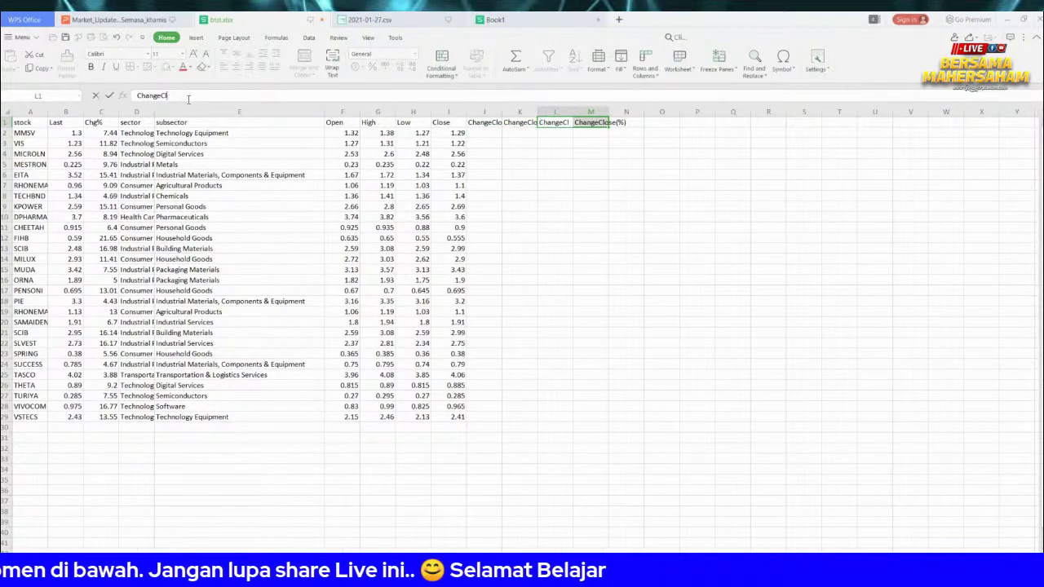
{"action": "type", "text": "High"}
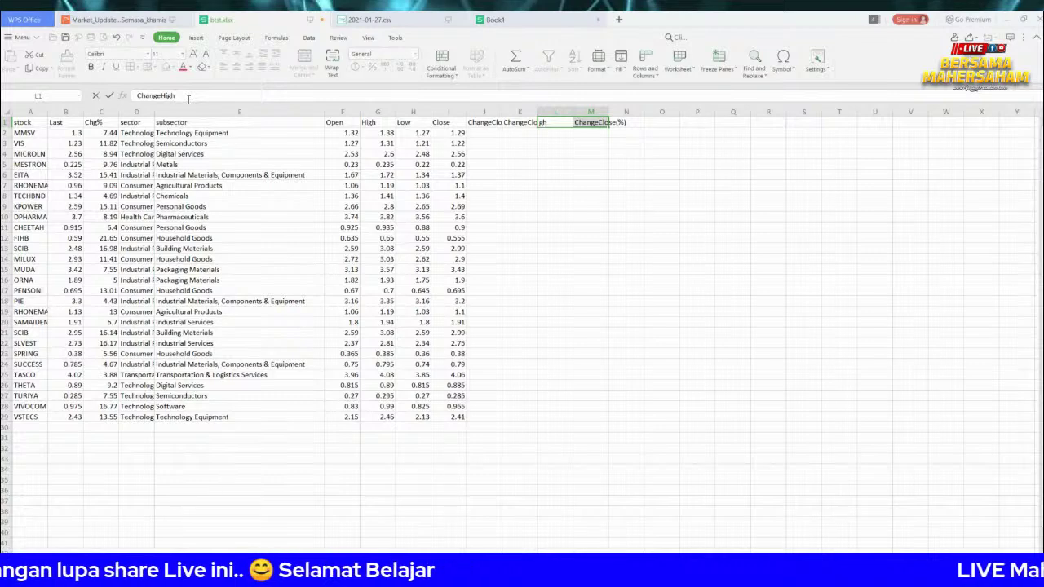
{"action": "left_click", "coordinate": [577, 123]}
{"action": "left_click_drag", "start_coordinate": [180, 95], "coordinate": [162, 95]}
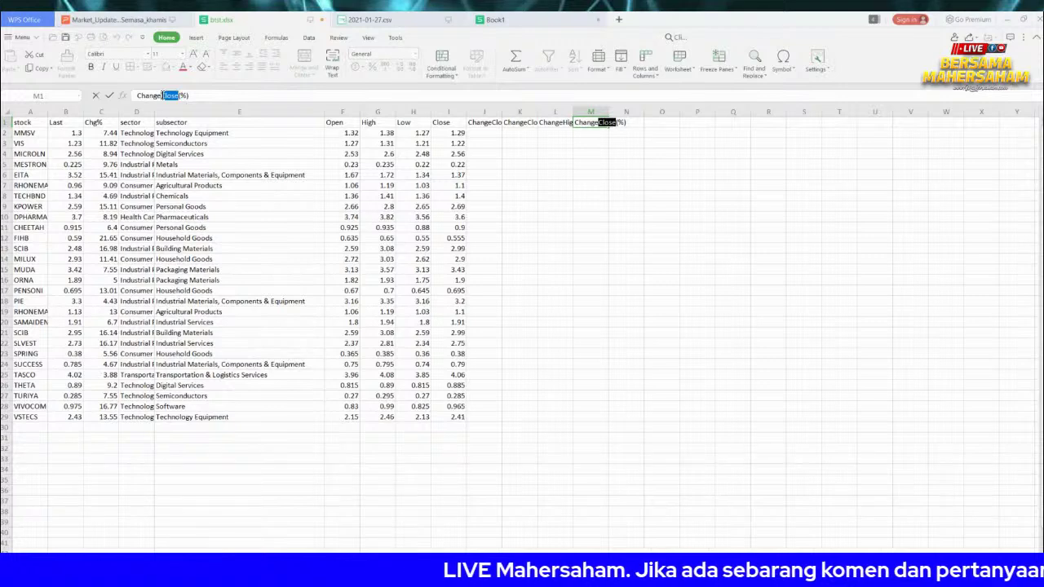
{"action": "type", "text": "High"}
{"action": "key", "text": "Return"}
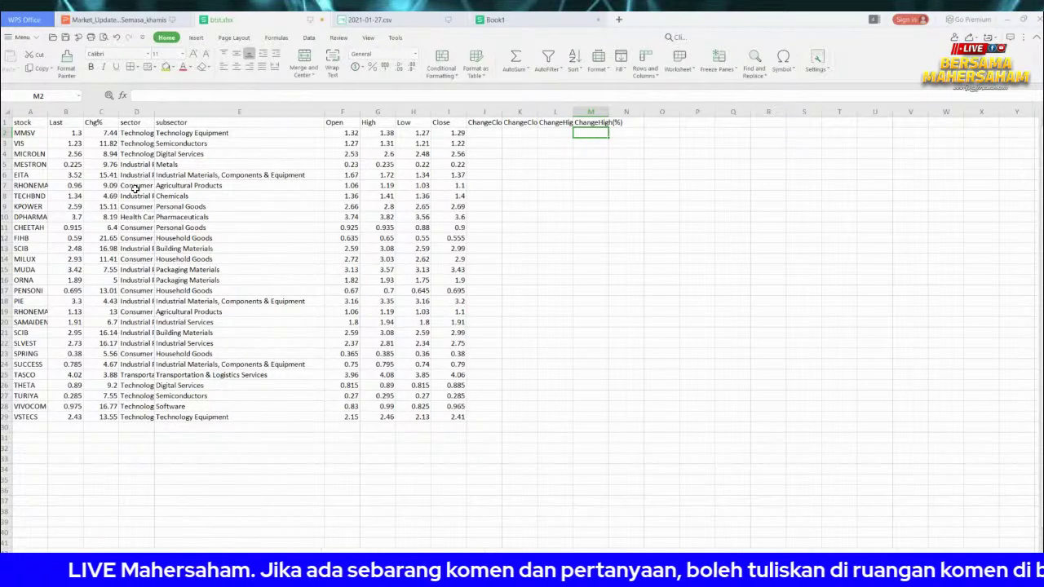
{"action": "left_click", "coordinate": [484, 134]}
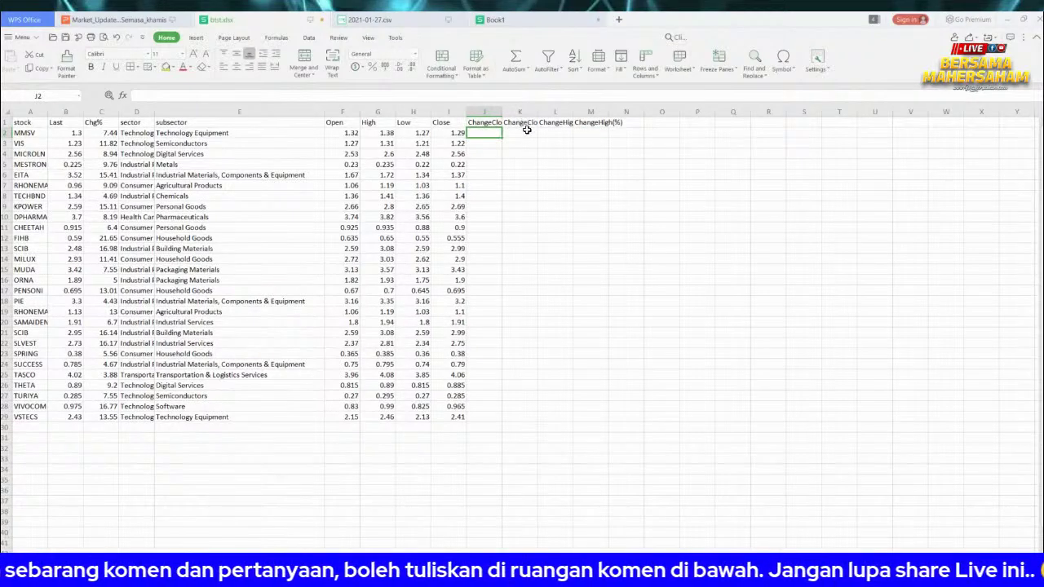
{"action": "type", "text": "="}
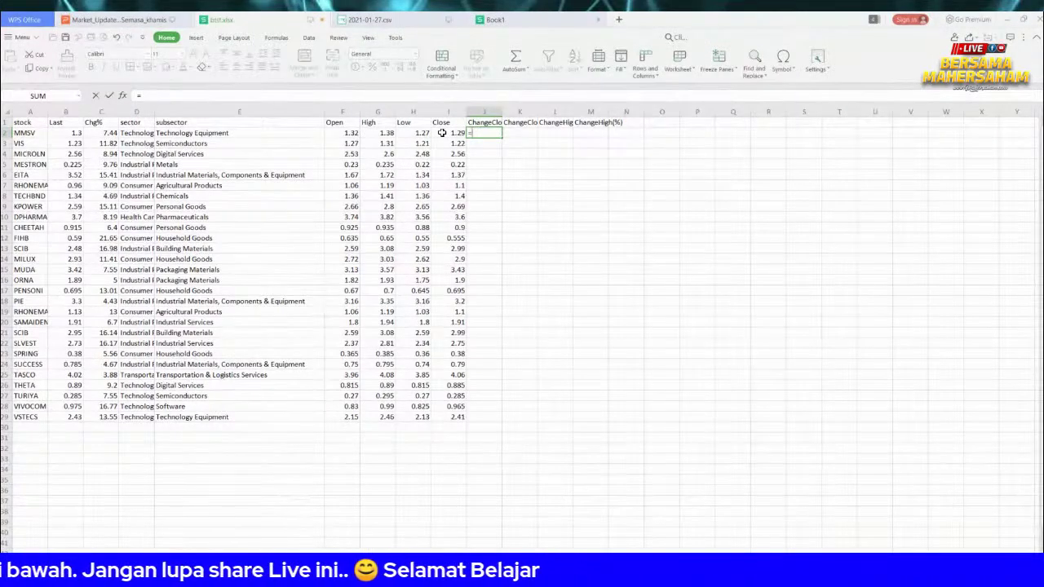
{"action": "left_click", "coordinate": [57, 127]}
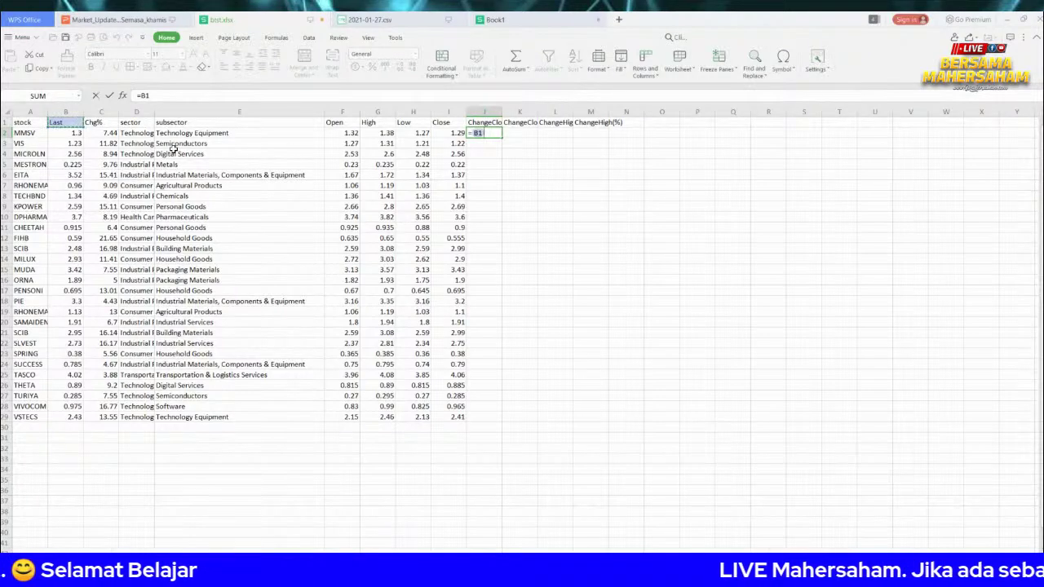
{"action": "key", "text": "Escape"}
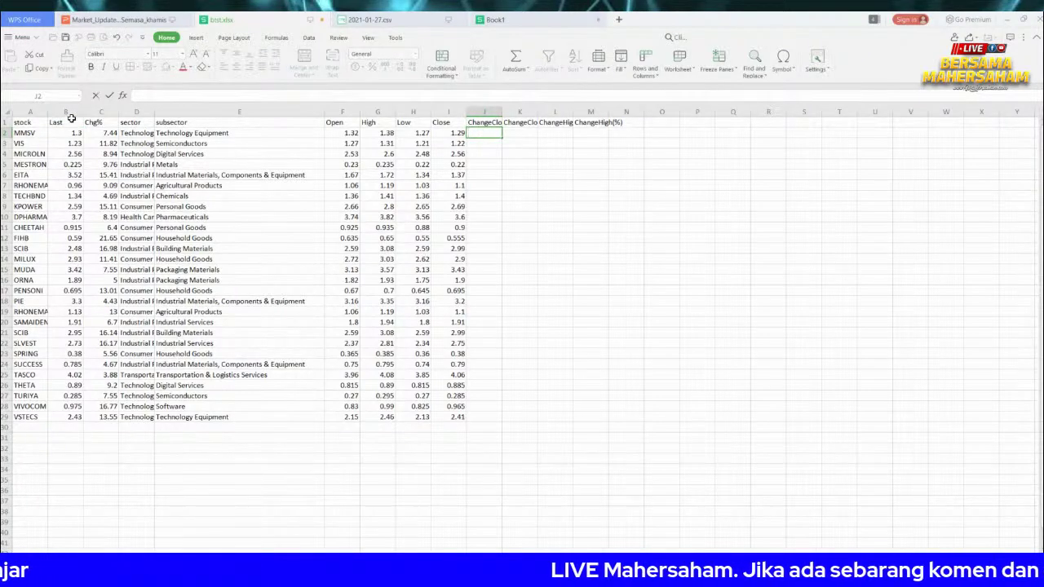
Rename the Last header in B1 as 2021-01-26_Close and fit column B's width to it
{"action": "left_click", "coordinate": [68, 121]}
{"action": "type", "text": "2021-01-26_Chg%"}
{"action": "key", "text": "Return"}
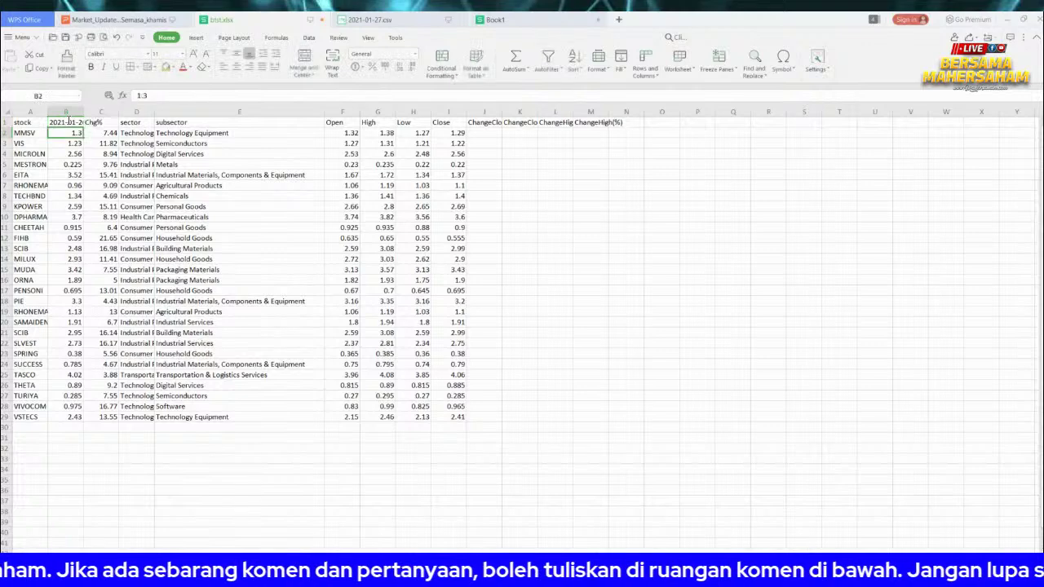
{"action": "double_click", "coordinate": [84, 112]}
{"action": "left_click", "coordinate": [94, 123]}
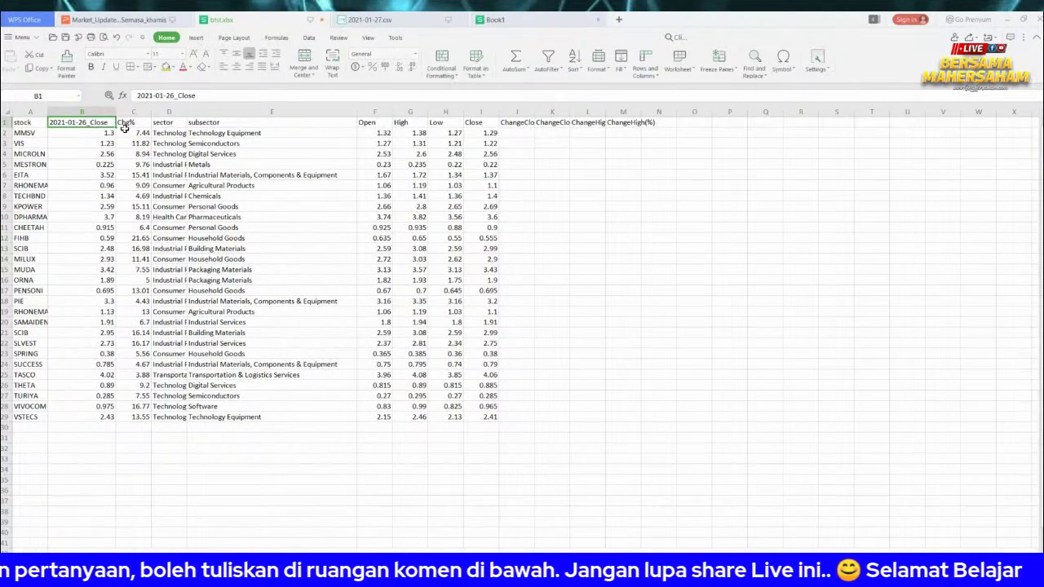
Copy the B1 header over the Close header in I1, change it to 2021-01-27_Close, and fit column I's width
{"action": "left_click", "coordinate": [474, 124]}
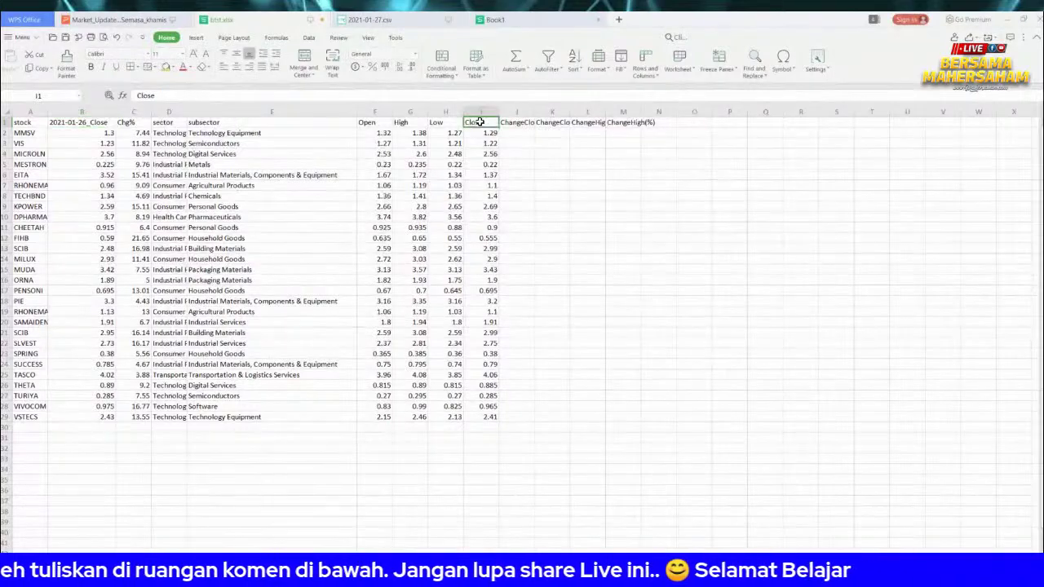
{"action": "left_click", "coordinate": [93, 127]}
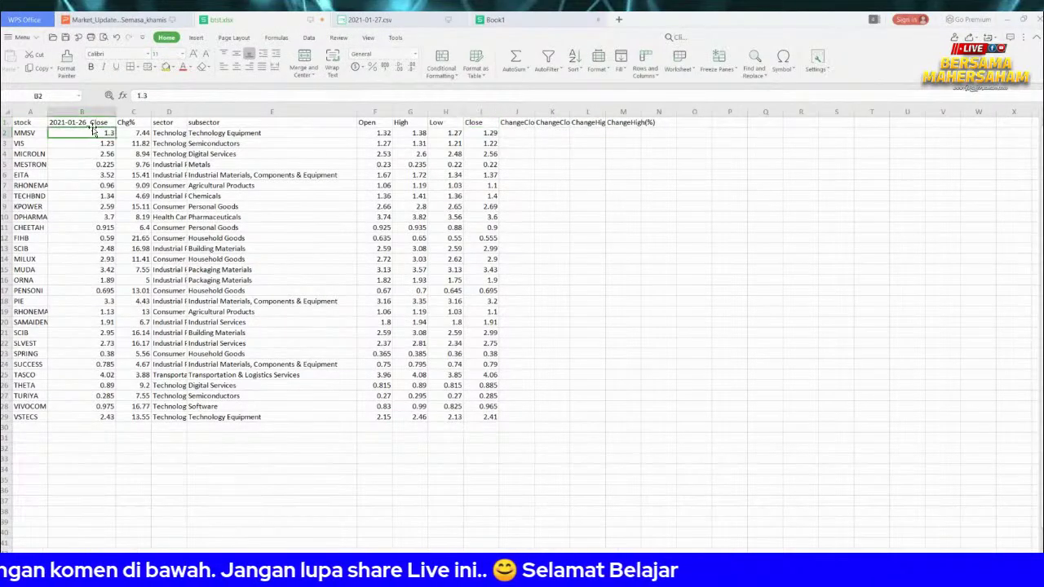
{"action": "left_click", "coordinate": [475, 122]}
{"action": "left_click_drag", "start_coordinate": [156, 95], "coordinate": [112, 98]}
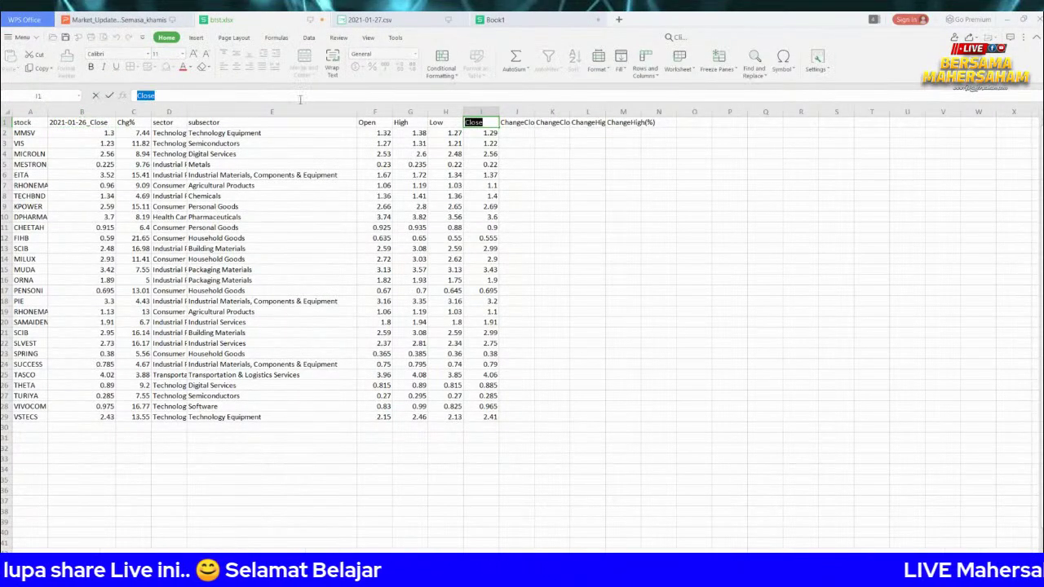
{"action": "left_click", "coordinate": [96, 124]}
{"action": "left_click", "coordinate": [465, 122]}
{"action": "left_click", "coordinate": [137, 96]}
{"action": "key", "text": "ctrl+v"}
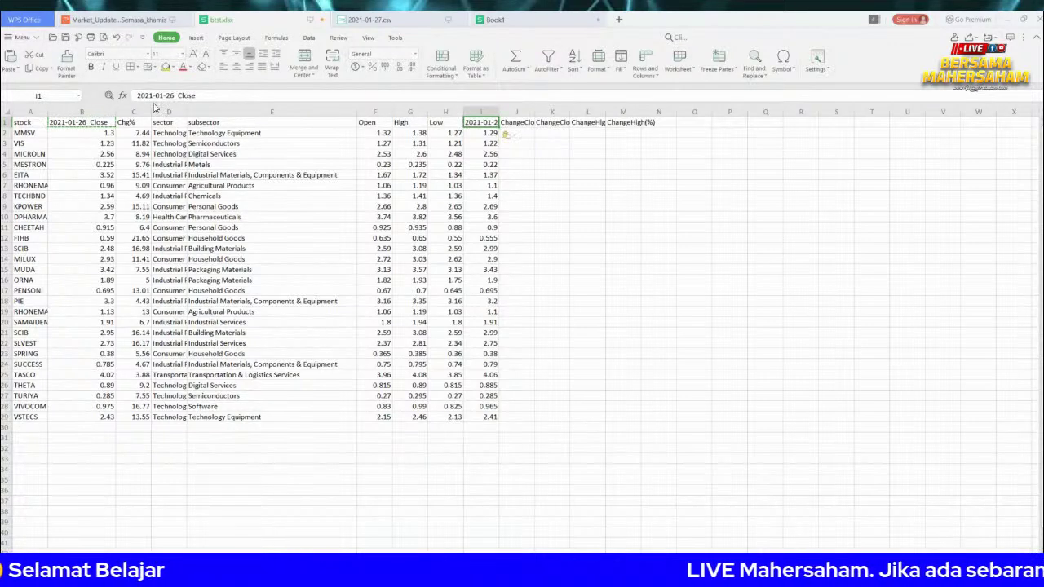
{"action": "key", "text": "BackSpace"}
{"action": "type", "text": "7"}
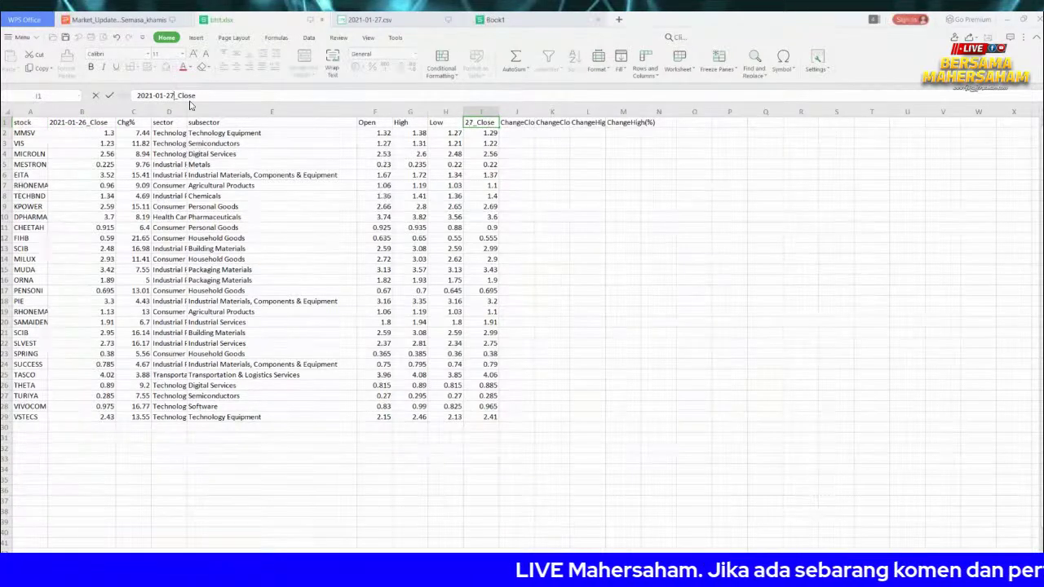
{"action": "key", "text": "Return"}
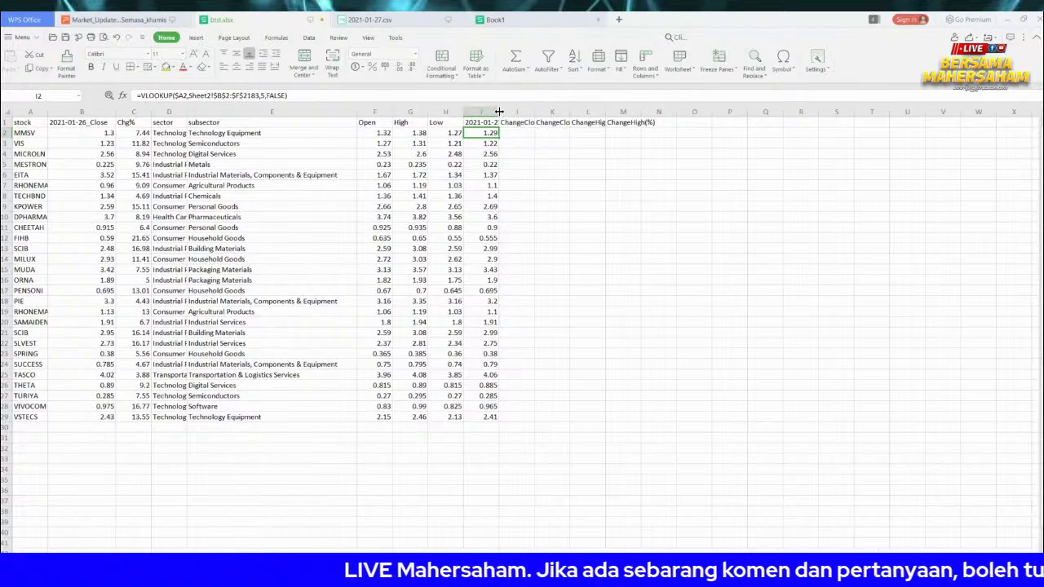
{"action": "double_click", "coordinate": [499, 112]}
Enter the formula =H2-B2 in J2 under the ChangeClose header
{"action": "left_click", "coordinate": [555, 135]}
{"action": "type", "text": "="}
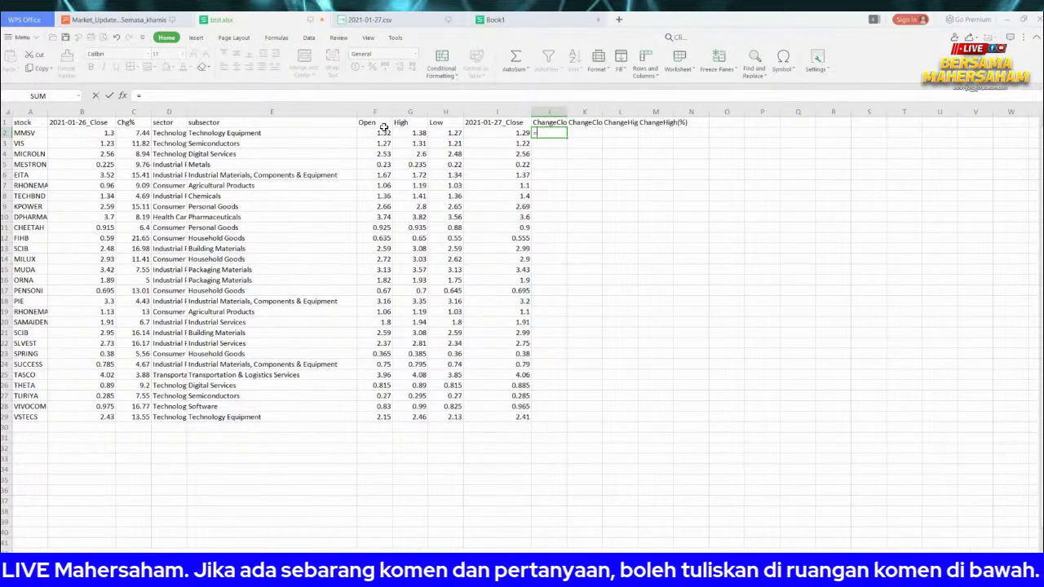
{"action": "left_click", "coordinate": [440, 132]}
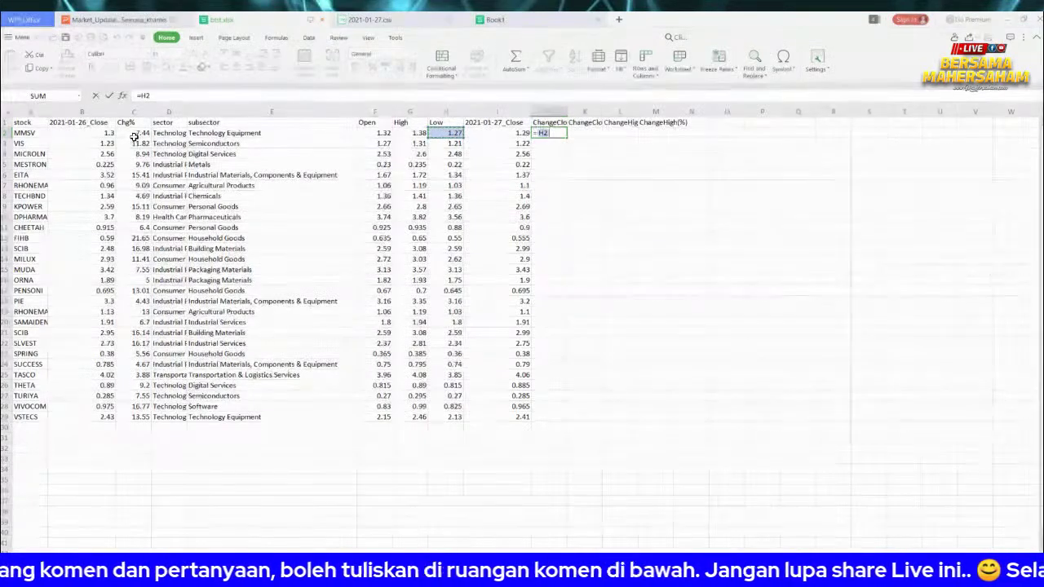
{"action": "type", "text": "-"}
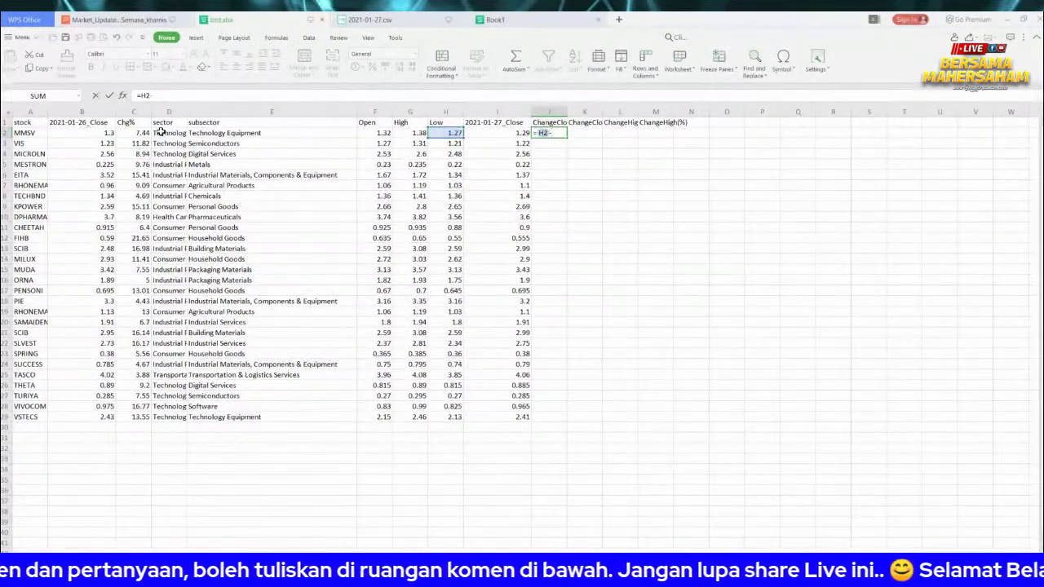
{"action": "left_click", "coordinate": [85, 133]}
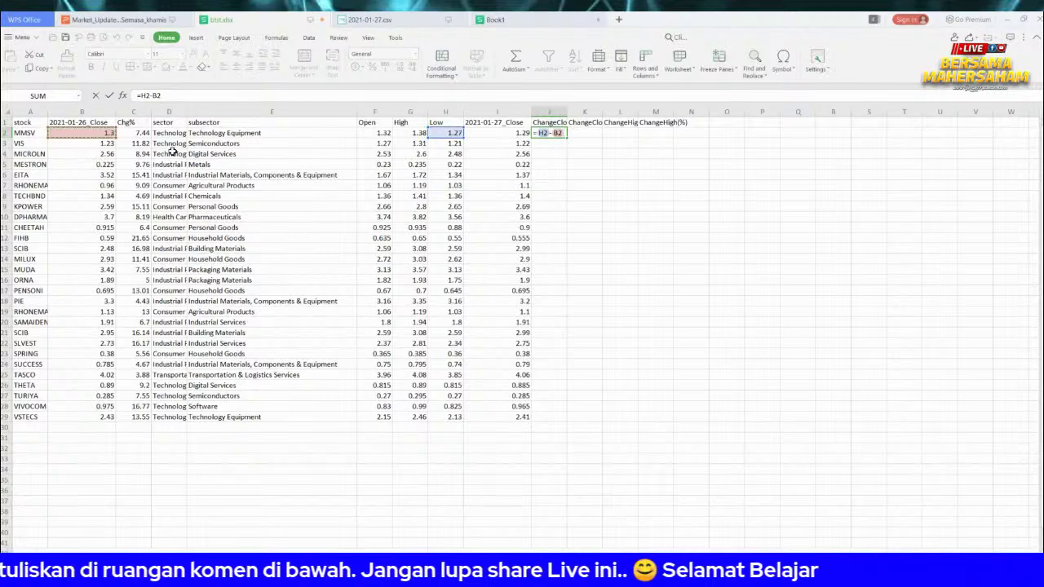
{"action": "key", "text": "Return"}
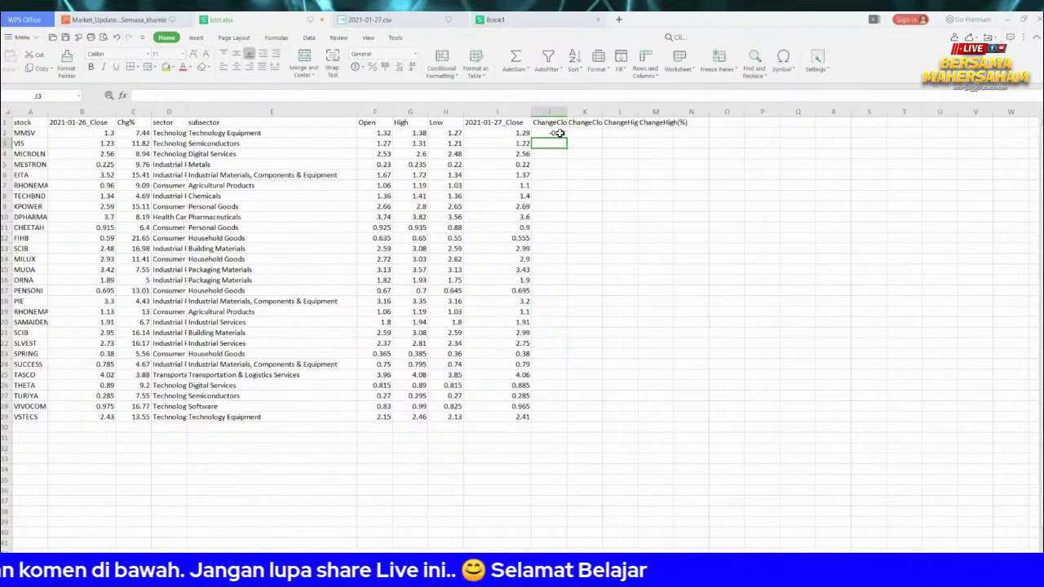
Check which cells the ChangeClose formula in J2 references against the 2021-01-27_Close value in I2
{"action": "left_click", "coordinate": [551, 133]}
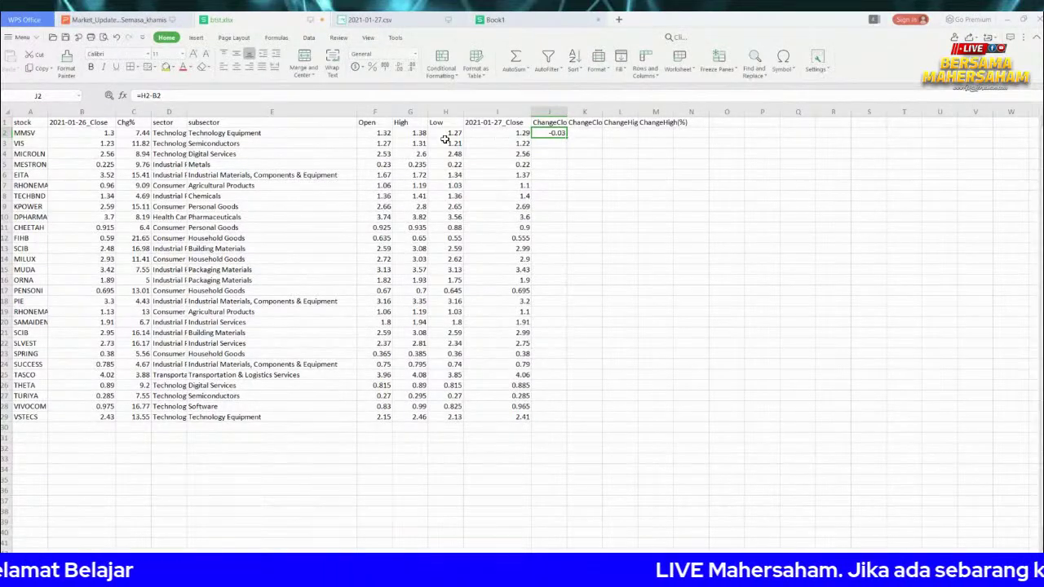
{"action": "left_click", "coordinate": [512, 134]}
{"action": "left_click", "coordinate": [552, 134]}
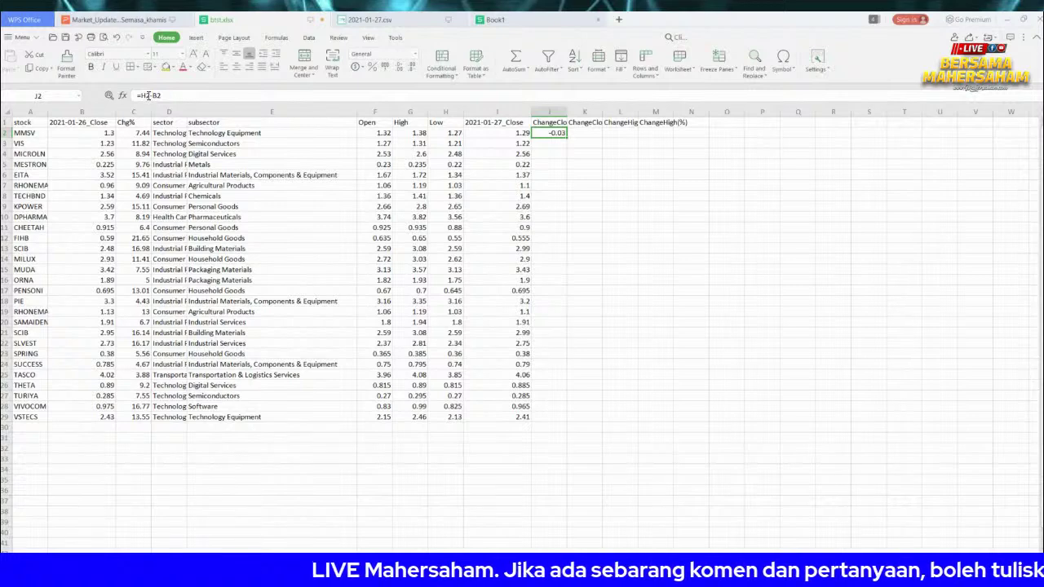
Correct the ChangeClose formula in J2 to =I2-B2 and fill it down the column to row 29
{"action": "left_click", "coordinate": [147, 95]}
{"action": "key", "text": "BackSpace"}
{"action": "type", "text": "I"}
{"action": "key", "text": "Return"}
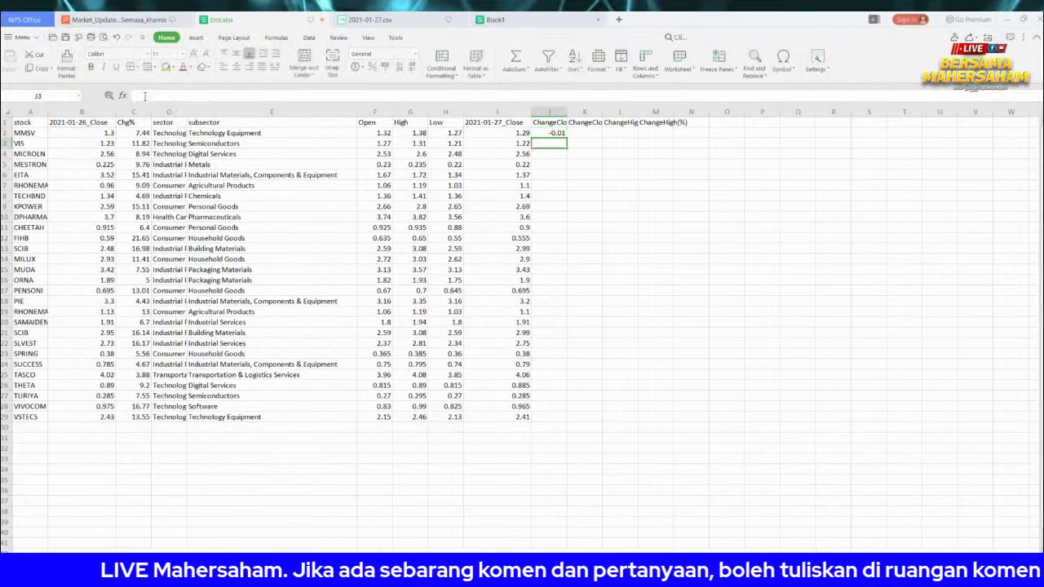
{"action": "left_click", "coordinate": [554, 133]}
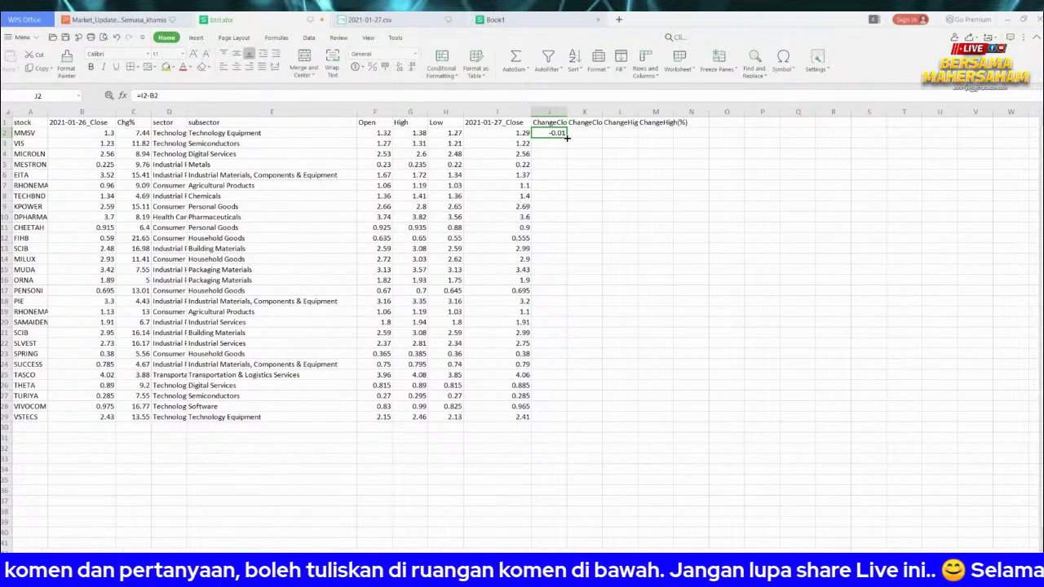
{"action": "double_click", "coordinate": [567, 137]}
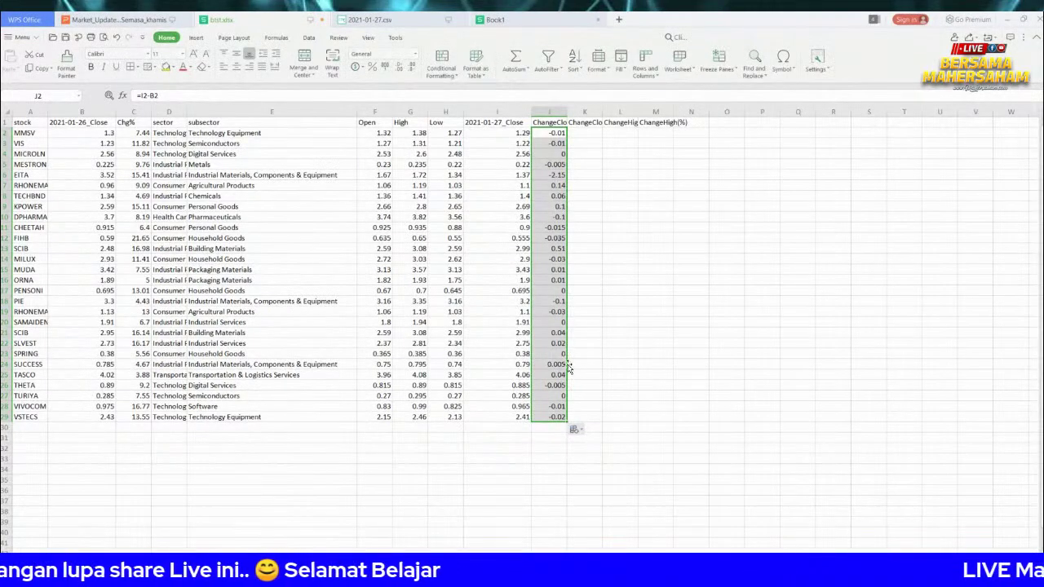
Enter the formula =J2/B2*100 in K2 under ChangeClose(%) and fill it down to row 29
{"action": "left_click", "coordinate": [579, 131]}
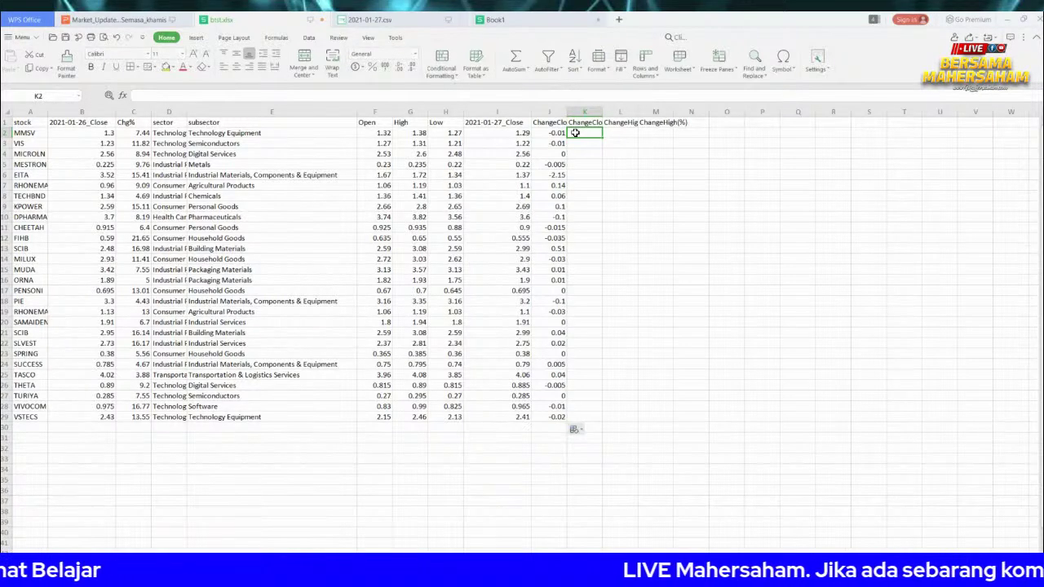
{"action": "type", "text": "="}
{"action": "left_click", "coordinate": [549, 135]}
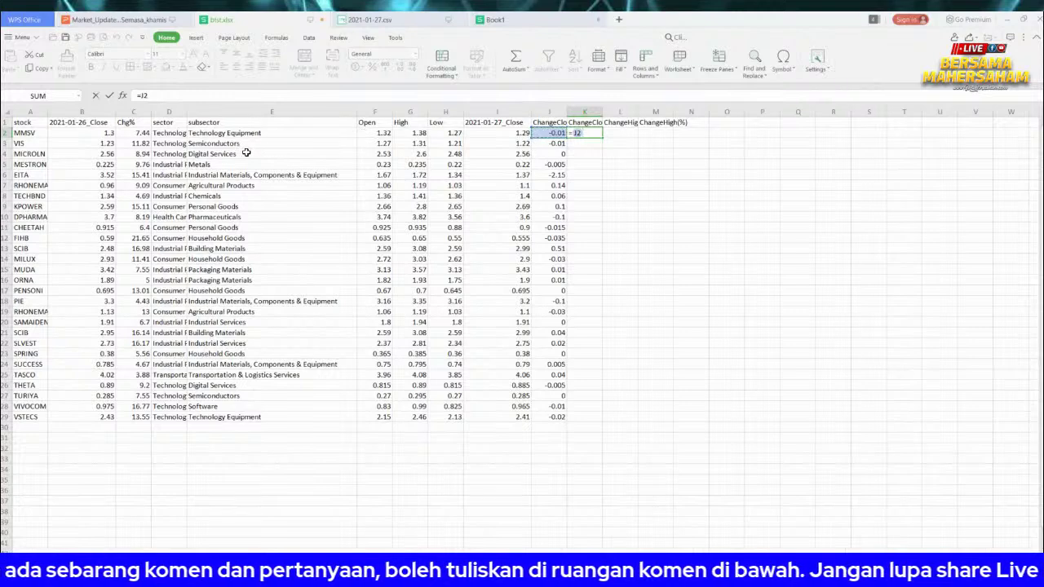
{"action": "type", "text": "/"}
{"action": "left_click", "coordinate": [101, 133]}
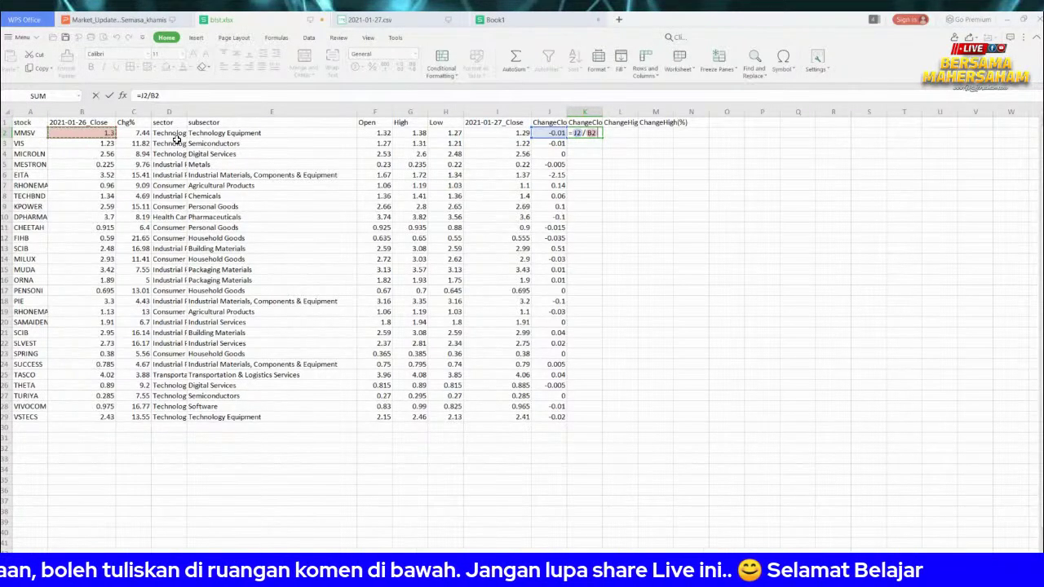
{"action": "type", "text": "*100"}
{"action": "key", "text": "Return"}
{"action": "left_click", "coordinate": [605, 133]}
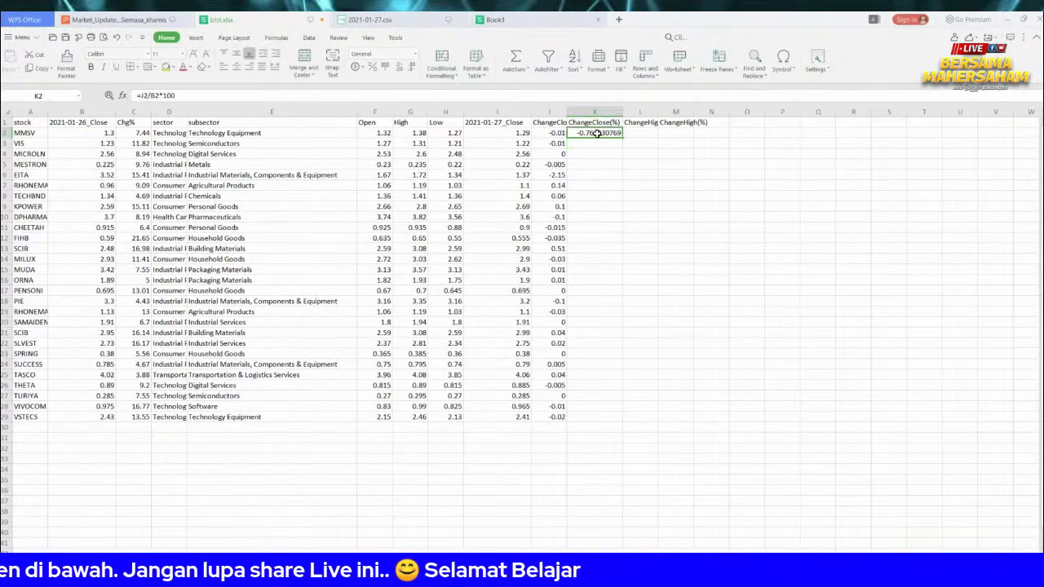
{"action": "double_click", "coordinate": [622, 137]}
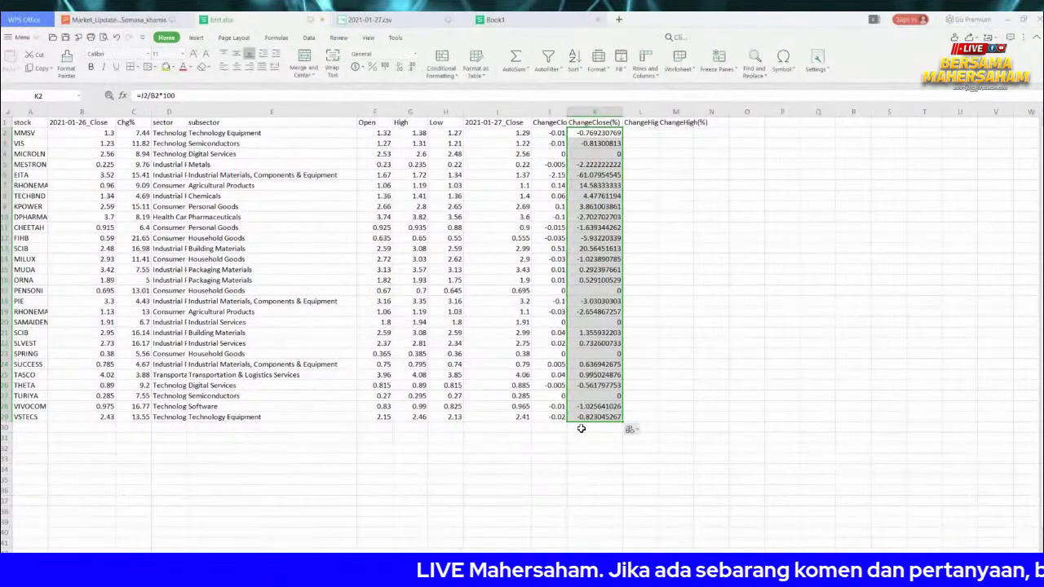
Check the ChangeClose(%) cells of the stocks whose closing price did not change, from MICROLN down to TURIYA
{"action": "left_click", "coordinate": [602, 154]}
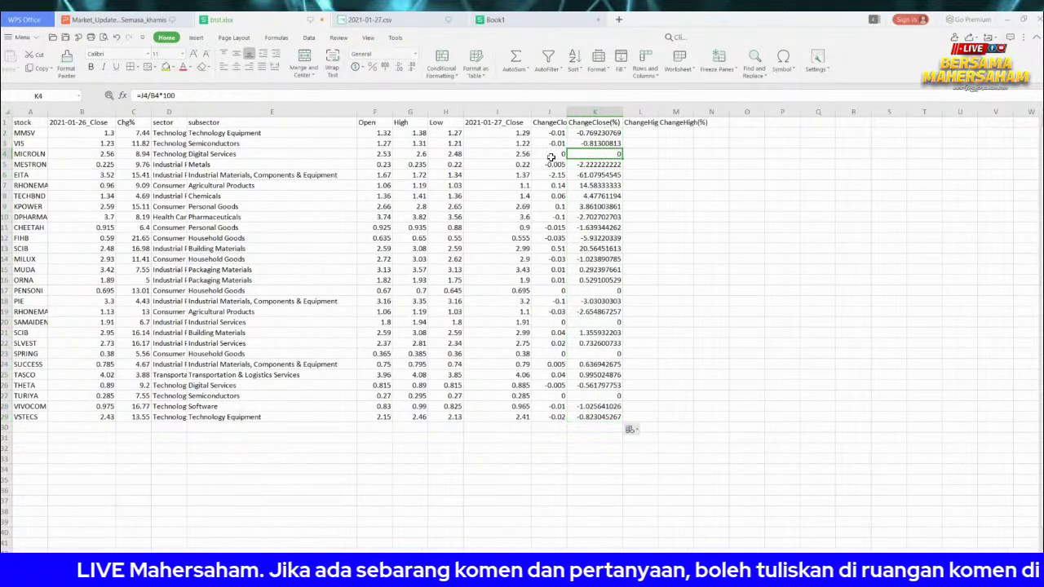
{"action": "left_click", "coordinate": [609, 293]}
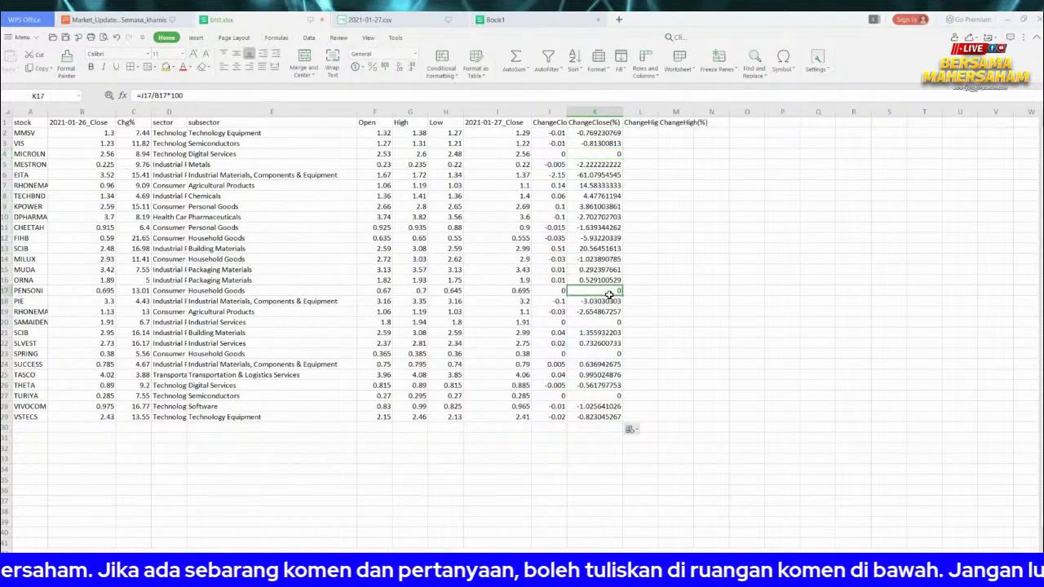
{"action": "left_click", "coordinate": [607, 323]}
{"action": "left_click", "coordinate": [606, 353]}
{"action": "left_click", "coordinate": [604, 395]}
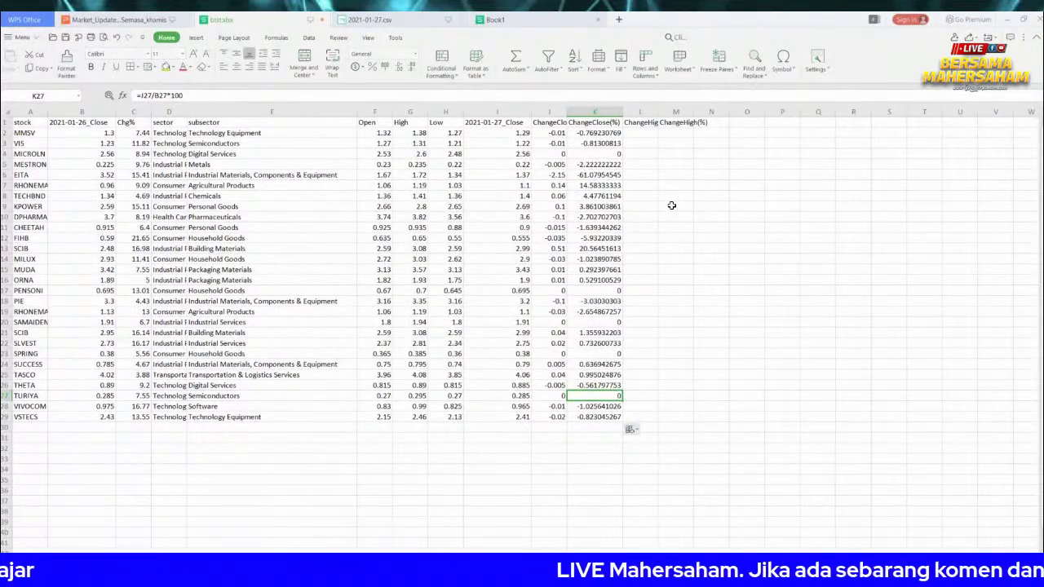
Enter the formula =G2-B2 in L2 for the change in high price and fill it down to row 29
{"action": "left_click", "coordinate": [638, 133]}
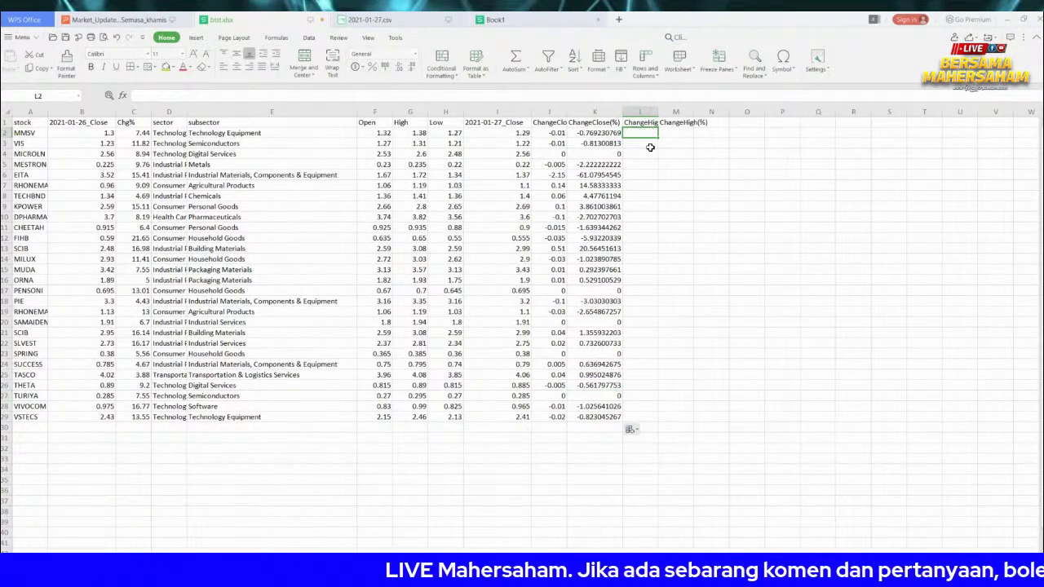
{"action": "type", "text": "="}
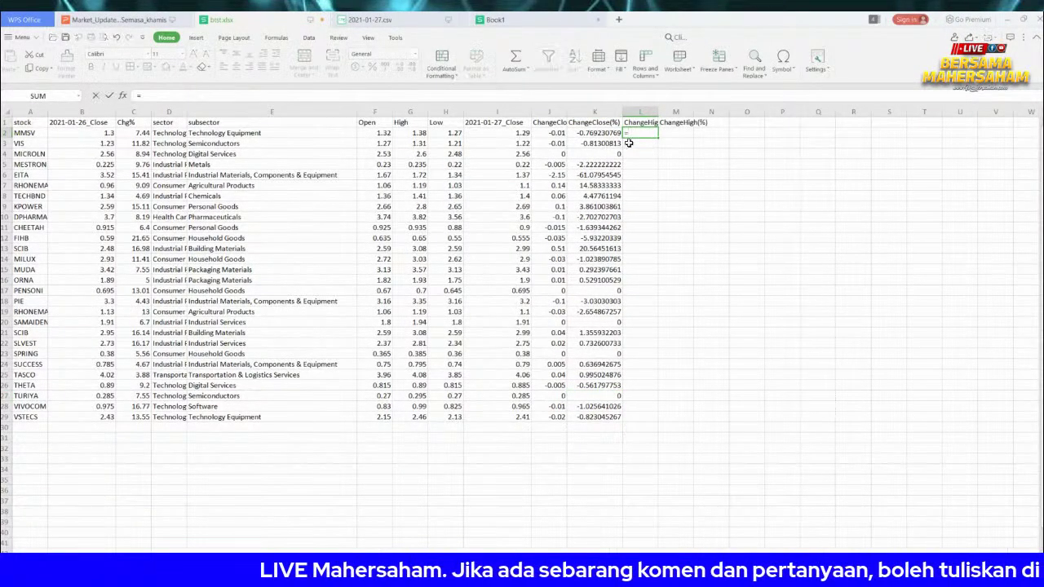
{"action": "left_click", "coordinate": [411, 133]}
{"action": "type", "text": "-"}
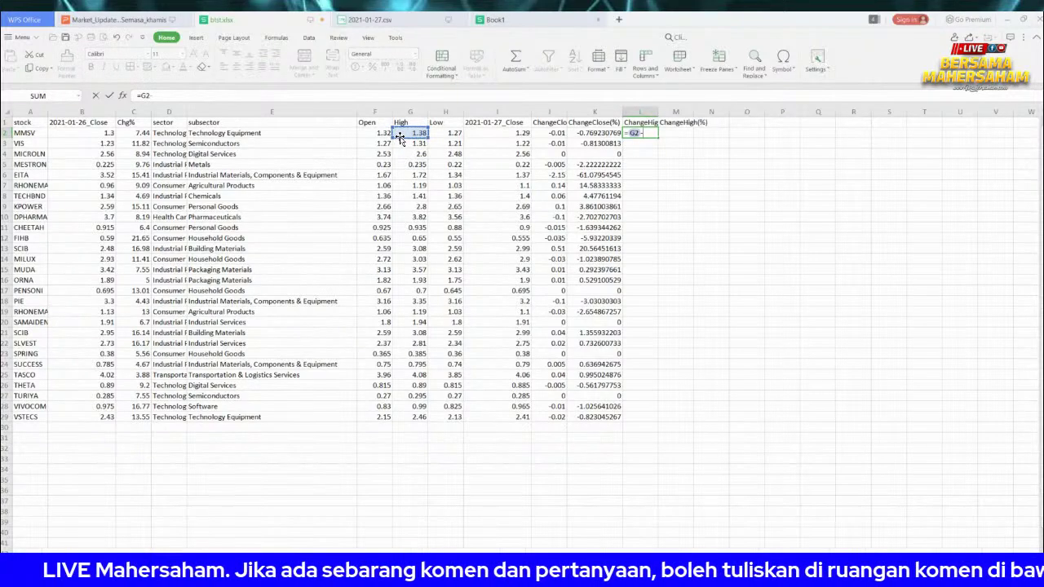
{"action": "left_click", "coordinate": [93, 132]}
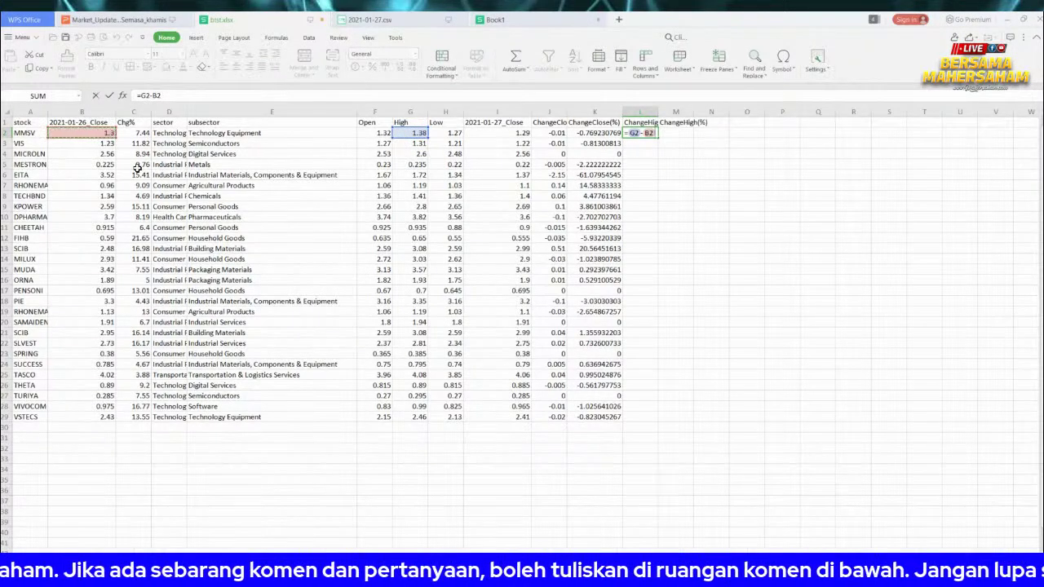
{"action": "key", "text": "Return"}
{"action": "left_click", "coordinate": [651, 133]}
{"action": "double_click", "coordinate": [657, 136]}
Enter the formula =L2/B2*100 in M2 under ChangeHigh(%) and fill it down to row 29
{"action": "left_click", "coordinate": [685, 137]}
{"action": "type", "text": "="}
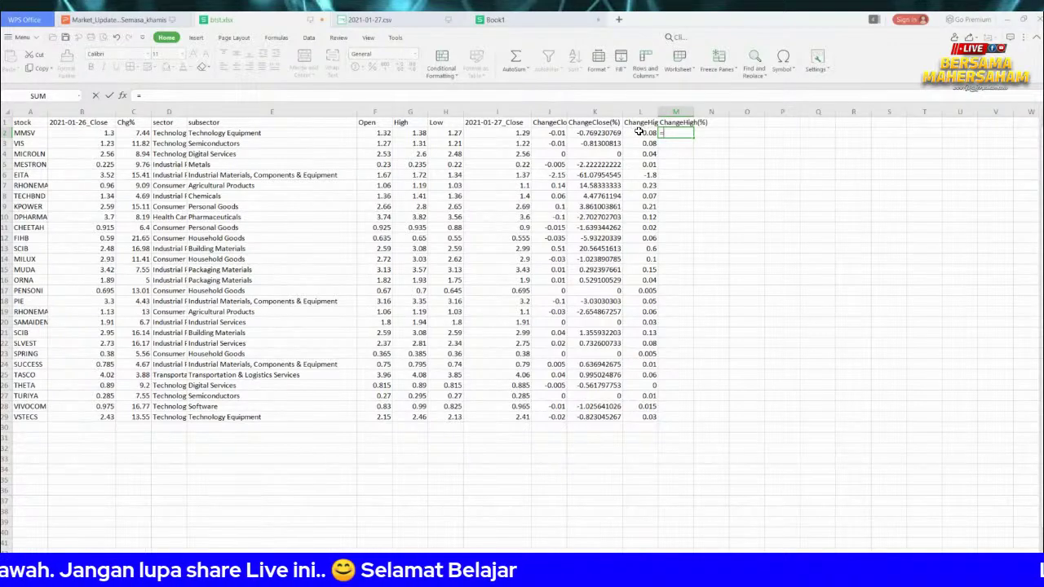
{"action": "left_click", "coordinate": [638, 132]}
{"action": "type", "text": "/"}
{"action": "left_click", "coordinate": [84, 133]}
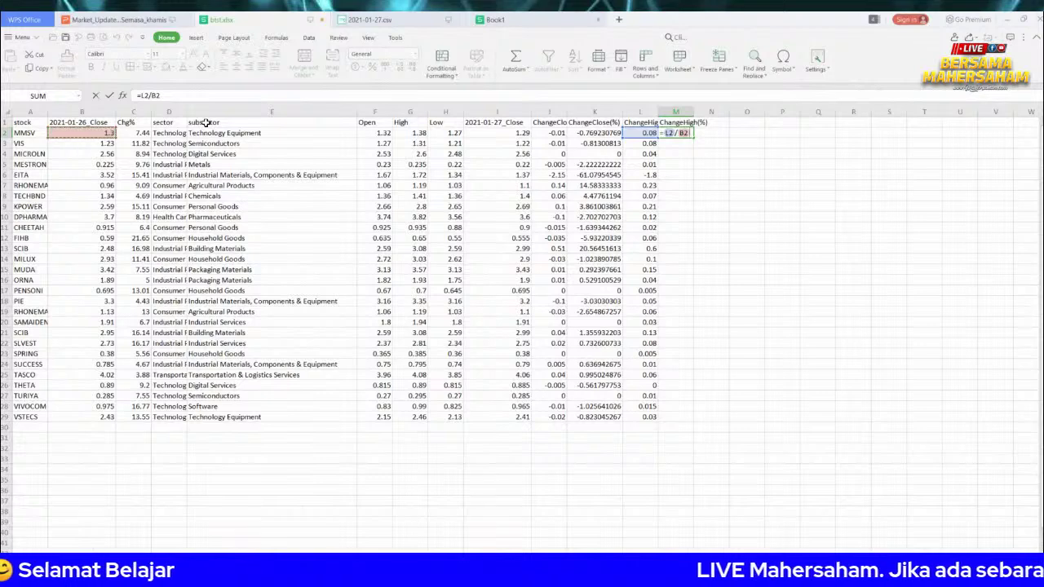
{"action": "type", "text": "*100"}
{"action": "key", "text": "Return"}
{"action": "left_click", "coordinate": [693, 136]}
{"action": "double_click", "coordinate": [708, 139]}
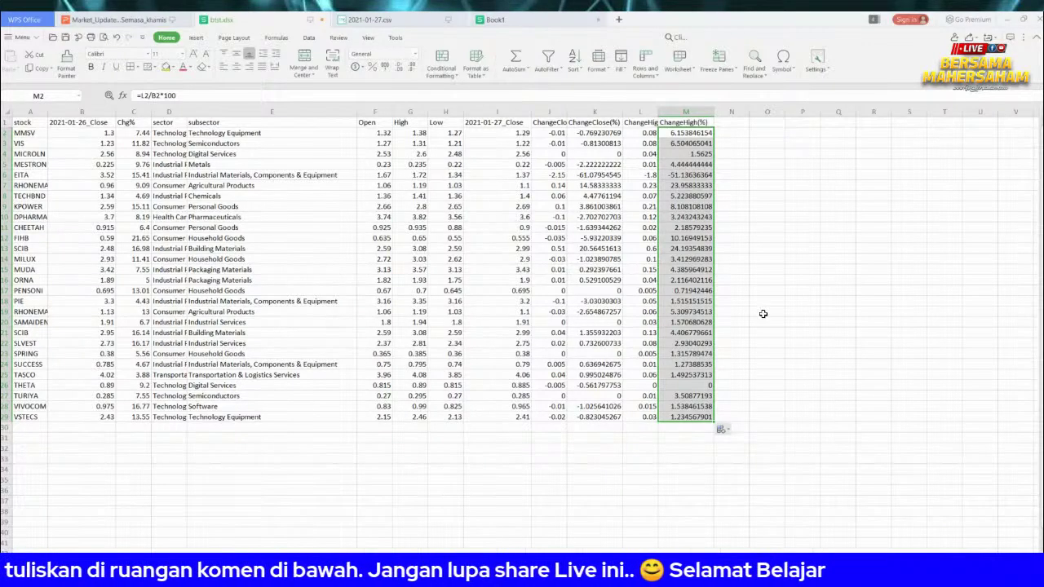
Review the ChangeHigh(%) results in M2:M29, including the formula references for KPOWER and the value for EITA
{"action": "left_click", "coordinate": [692, 133]}
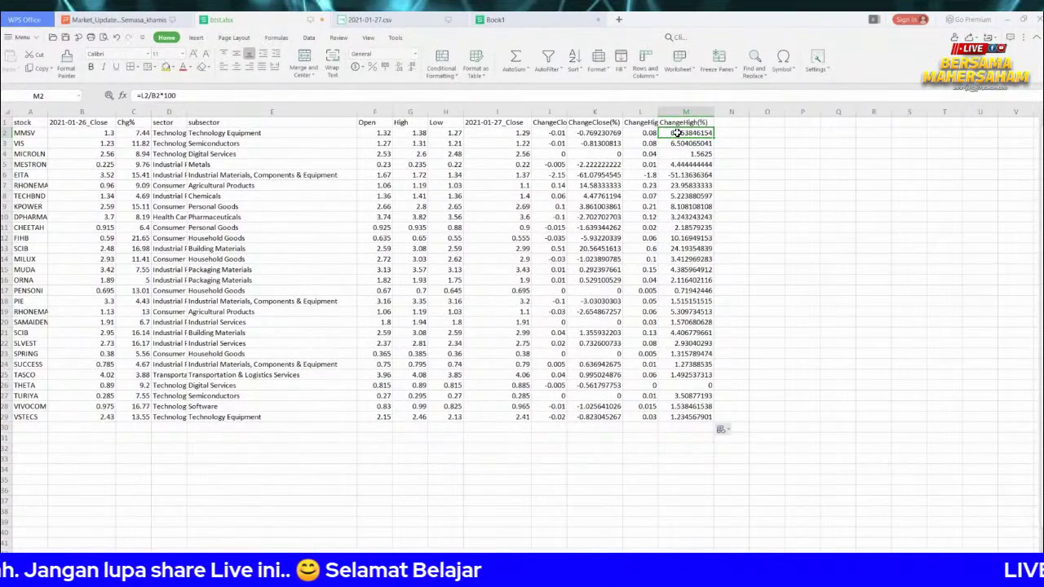
{"action": "double_click", "coordinate": [677, 208]}
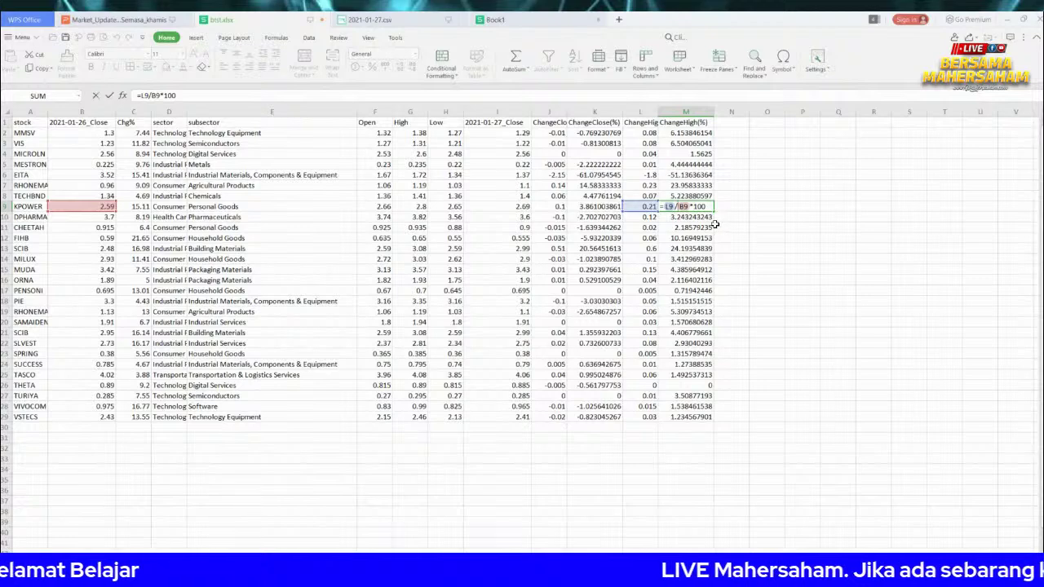
{"action": "key", "text": "Return"}
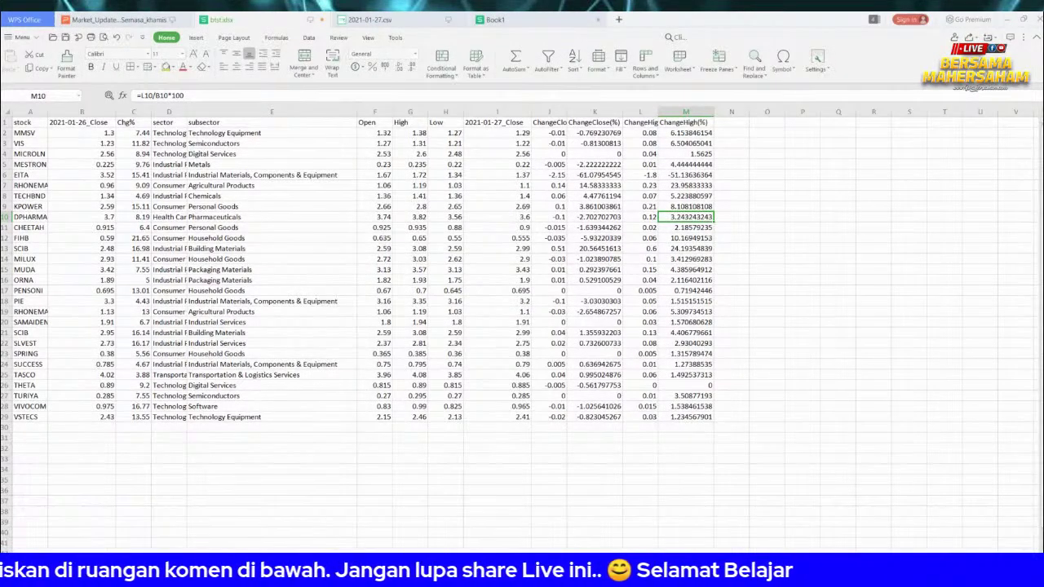
{"action": "left_click", "coordinate": [685, 174]}
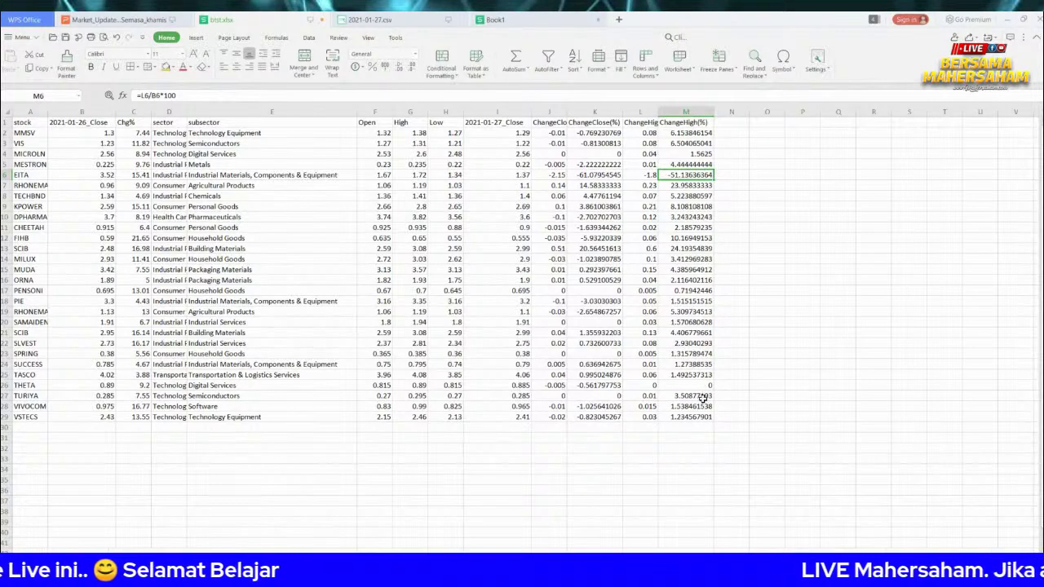
{"action": "left_click_drag", "start_coordinate": [699, 417], "coordinate": [683, 133]}
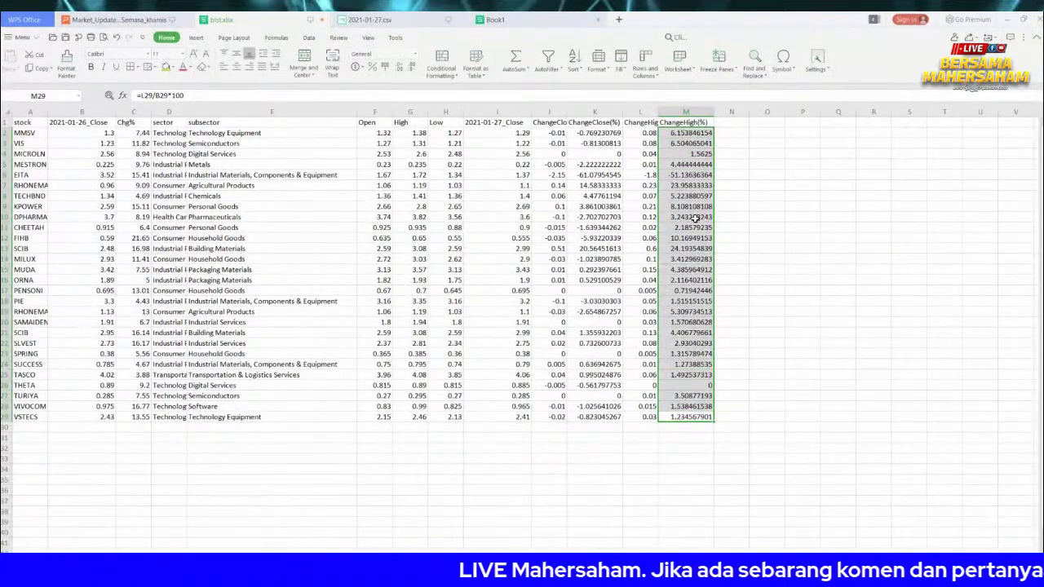
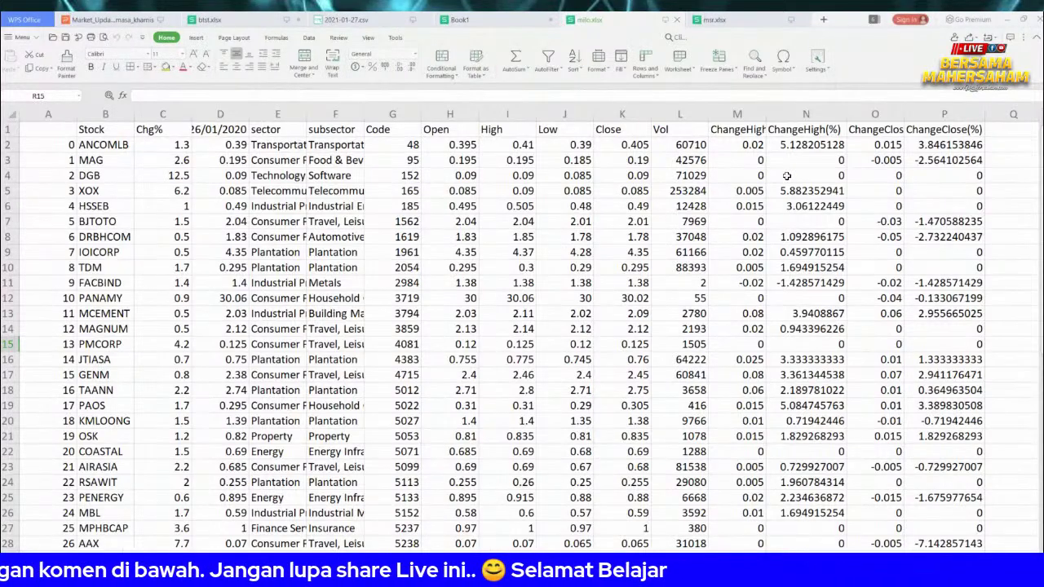
Inspect the formulas in M2 and P2 of the milo.xlsx stock list and look through both change columns to the last stock
{"action": "left_click", "coordinate": [748, 144]}
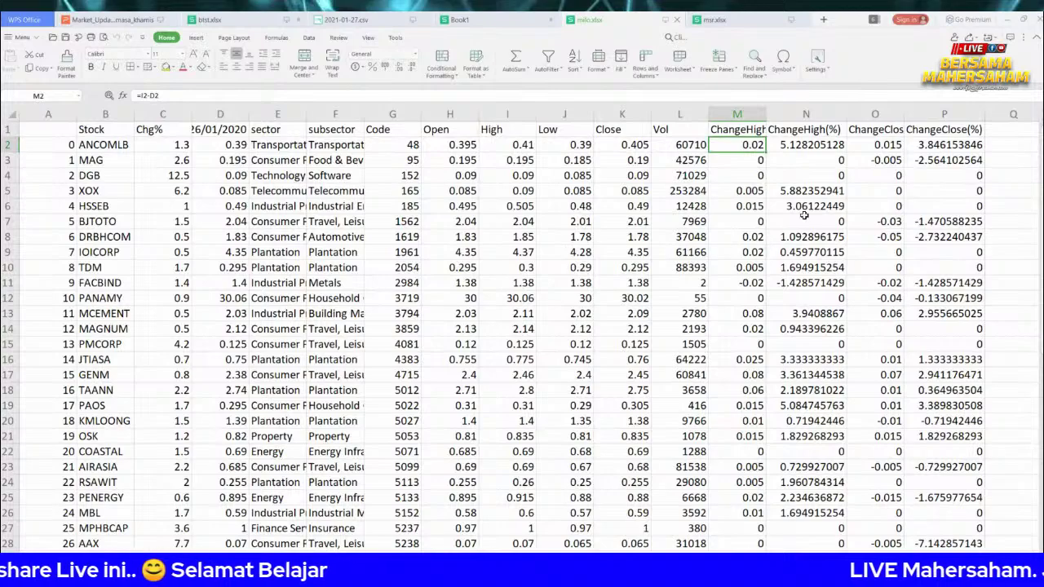
{"action": "scroll", "coordinate": [790, 244], "scroll_direction": "down", "scroll_amount": 2}
{"action": "scroll", "coordinate": [801, 140], "scroll_direction": "down", "scroll_amount": 3}
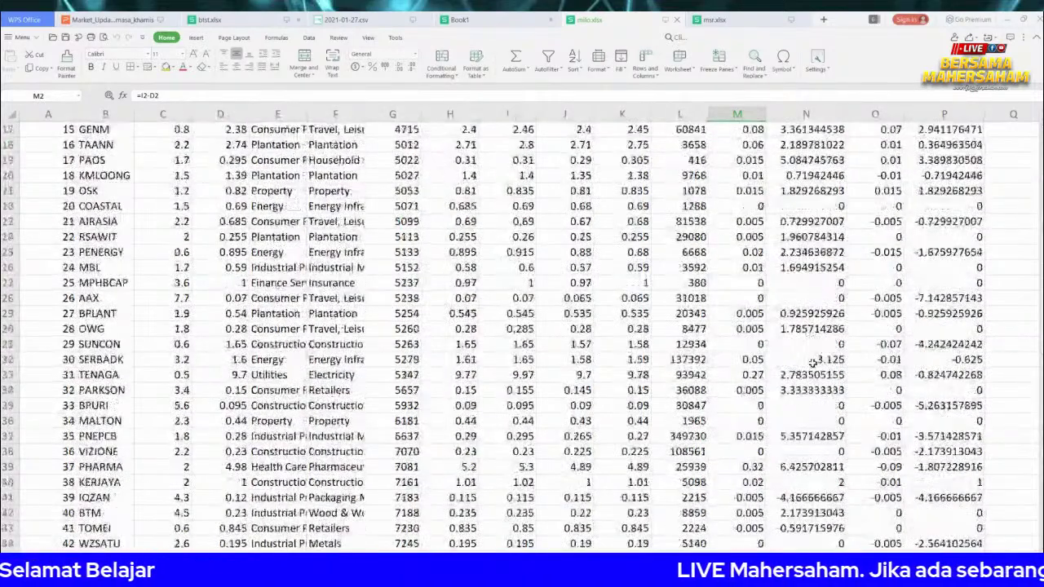
{"action": "scroll", "coordinate": [801, 141], "scroll_direction": "up", "scroll_amount": 6}
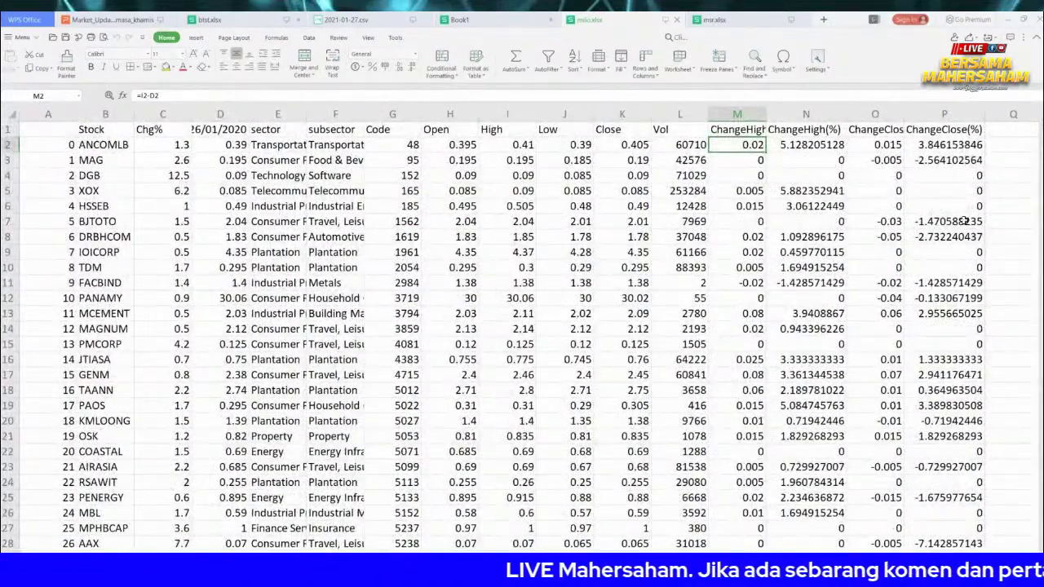
{"action": "left_click", "coordinate": [946, 146]}
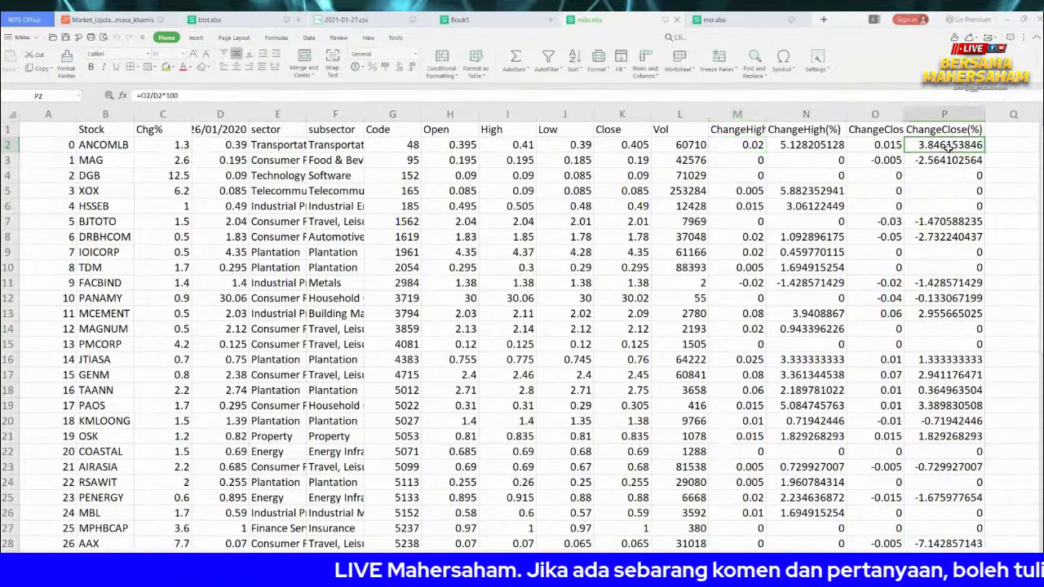
{"action": "scroll", "coordinate": [950, 323], "scroll_direction": "down", "scroll_amount": 3}
{"action": "scroll", "coordinate": [950, 324], "scroll_direction": "down", "scroll_amount": 7}
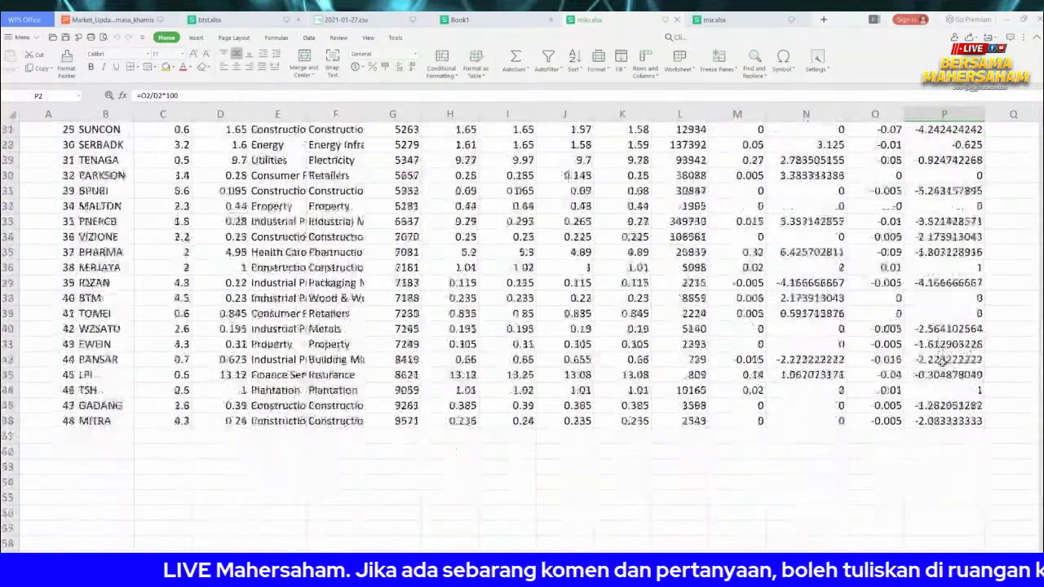
{"action": "scroll", "coordinate": [934, 417], "scroll_direction": "up", "scroll_amount": 7}
{"action": "scroll", "coordinate": [934, 417], "scroll_direction": "up", "scroll_amount": 3}
Examine the ChangeClose(%) values row by row in the upper part of the stock list, from MAG to MCEMENT
{"action": "left_click", "coordinate": [937, 161]}
{"action": "left_click", "coordinate": [937, 177]}
{"action": "left_click", "coordinate": [942, 207]}
{"action": "left_click", "coordinate": [942, 221]}
{"action": "left_click", "coordinate": [941, 252]}
{"action": "left_click", "coordinate": [942, 282]}
{"action": "left_click", "coordinate": [941, 328]}
{"action": "scroll", "coordinate": [942, 326], "scroll_direction": "down", "scroll_amount": 1}
{"action": "left_click", "coordinate": [942, 252]}
{"action": "scroll", "coordinate": [938, 252], "scroll_direction": "up", "scroll_amount": 1}
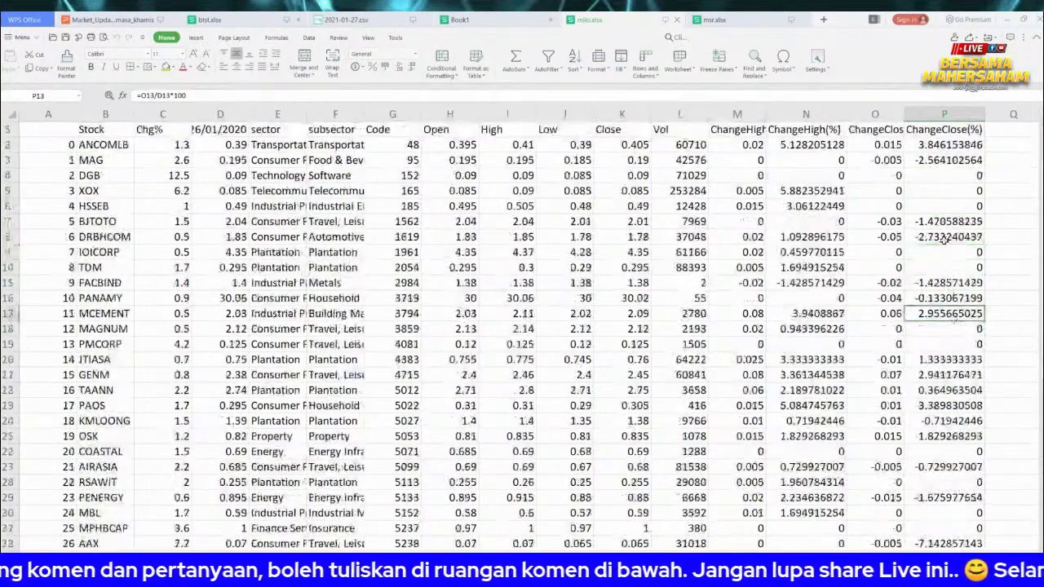
Examine the stocks with negative ChangeClose(%) throughout the list, including MAG, DRBHCOM, SUNCON and IQZAN
{"action": "left_click", "coordinate": [926, 161]}
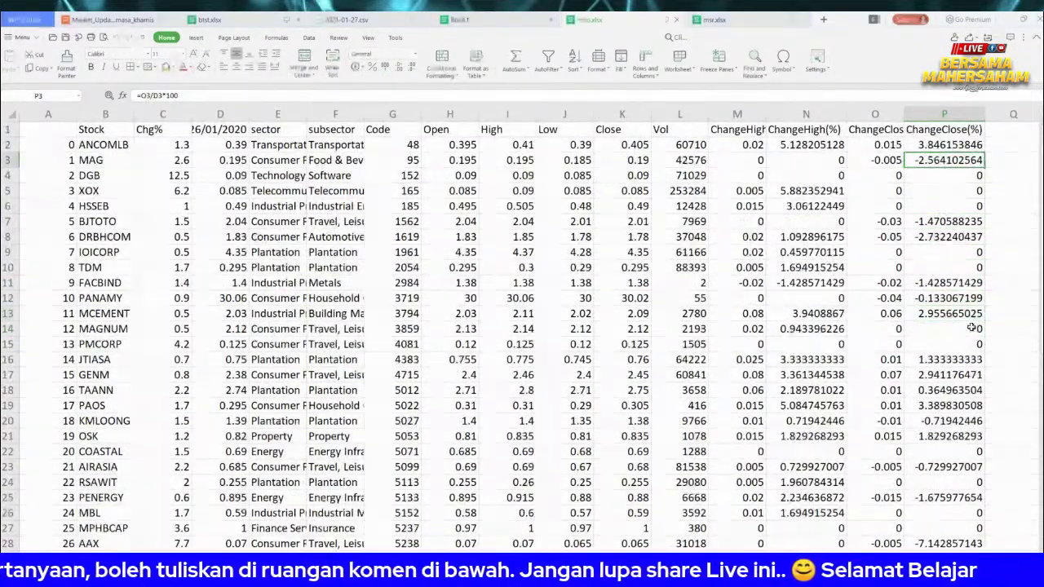
{"action": "left_click", "coordinate": [925, 238]}
{"action": "scroll", "coordinate": [946, 334], "scroll_direction": "down", "scroll_amount": 5}
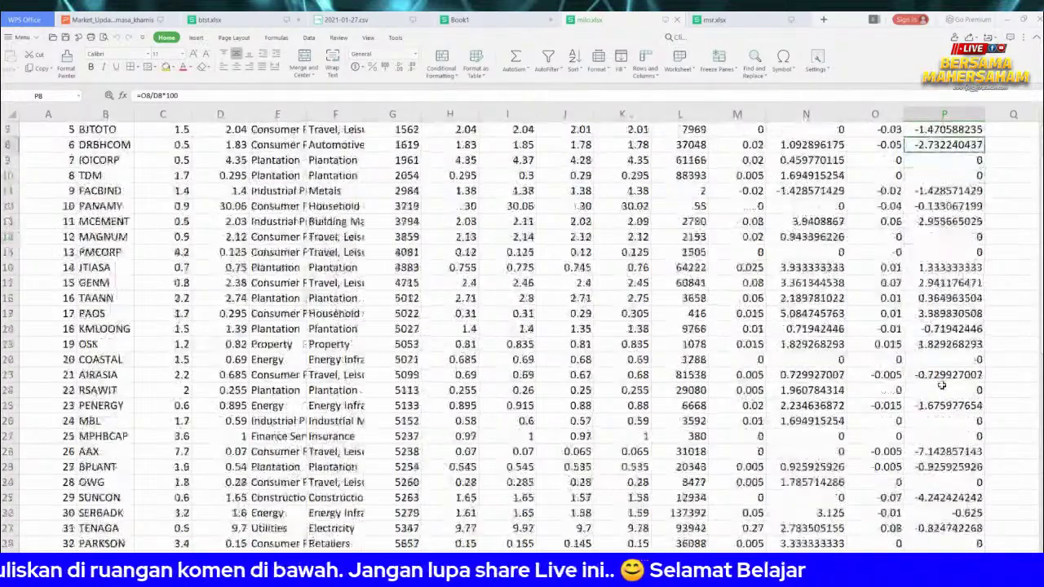
{"action": "left_click", "coordinate": [939, 344]}
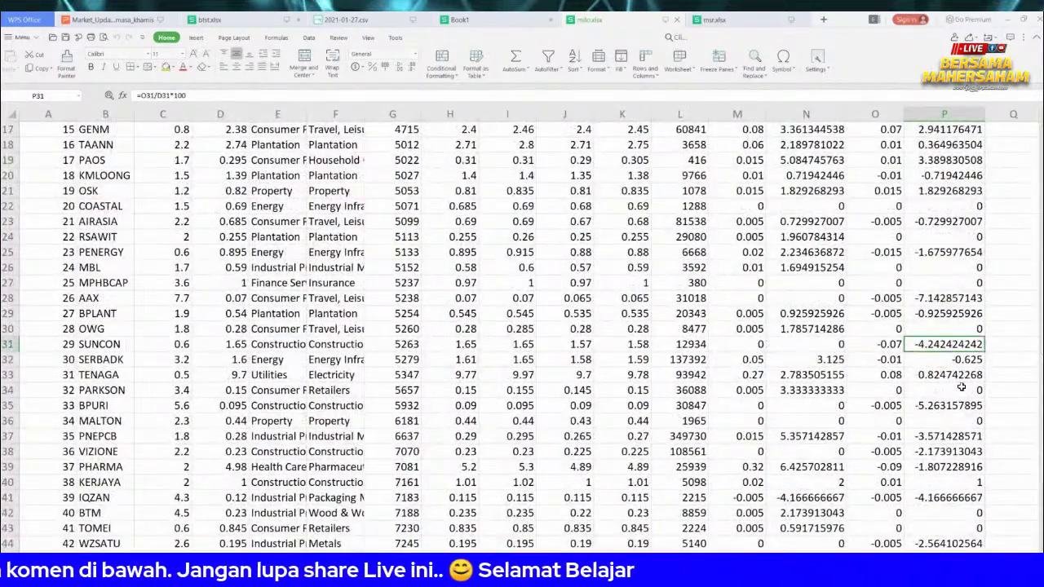
{"action": "scroll", "coordinate": [935, 405], "scroll_direction": "down", "scroll_amount": 3}
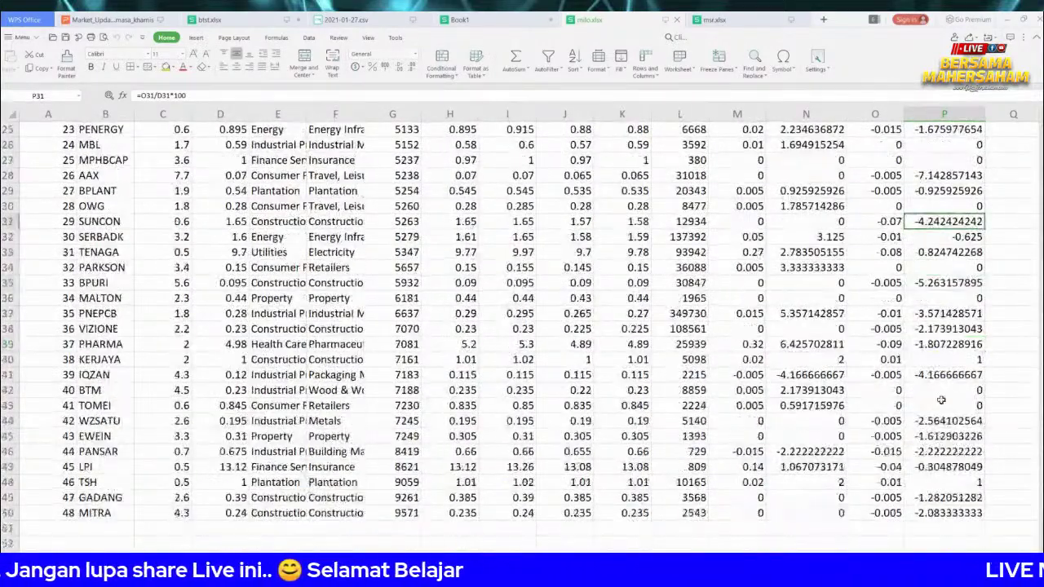
{"action": "left_click", "coordinate": [930, 374]}
{"action": "scroll", "coordinate": [927, 427], "scroll_direction": "up", "scroll_amount": 8}
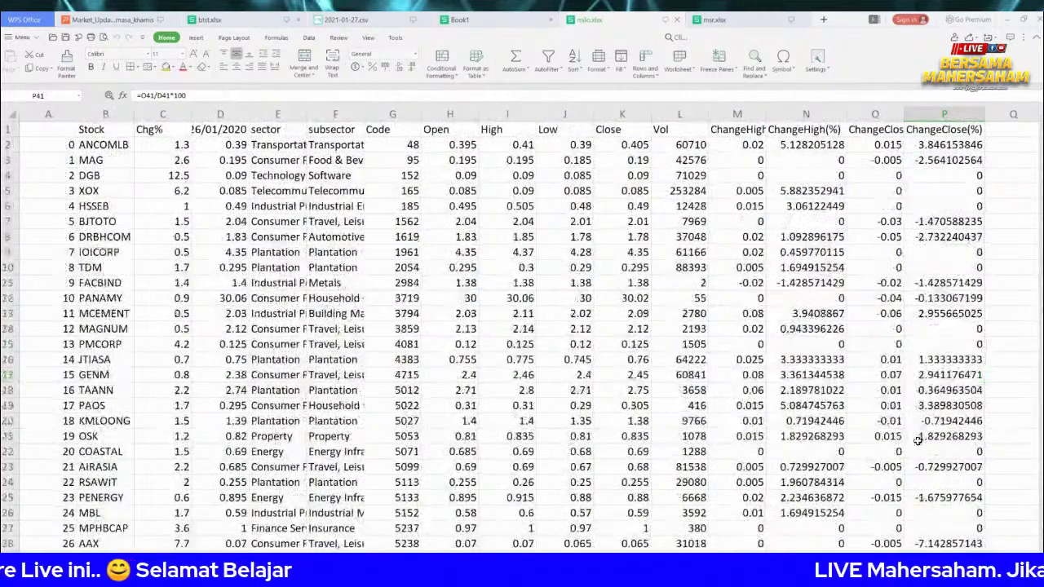
Examine the ChangeHigh(%) values in milo.xlsx from ANCOMLB through PHARMA to the last two stocks, GADANG and MITRA
{"action": "left_click", "coordinate": [803, 144]}
{"action": "scroll", "coordinate": [796, 244], "scroll_direction": "down", "scroll_amount": 2}
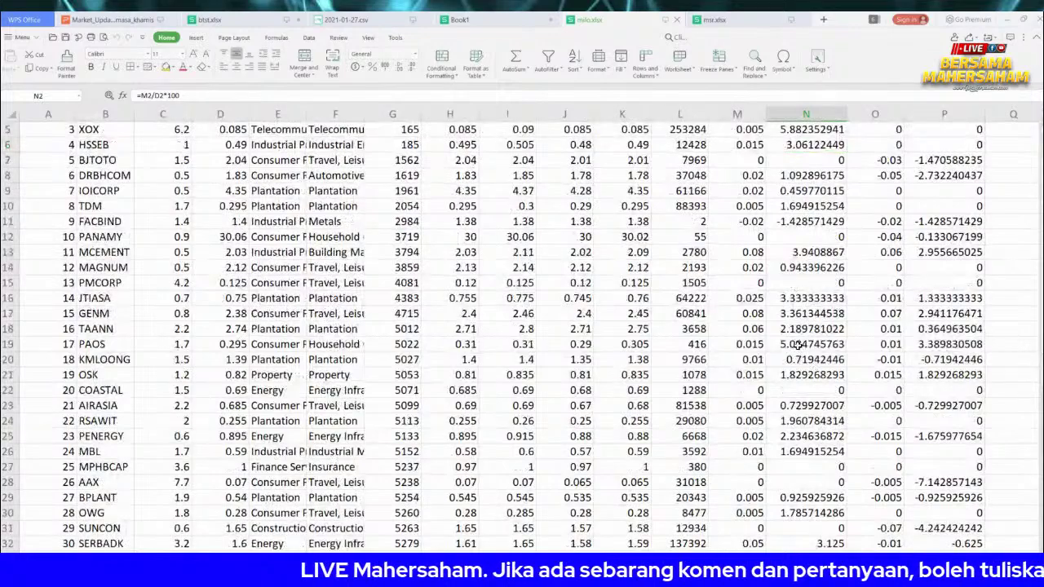
{"action": "scroll", "coordinate": [795, 332], "scroll_direction": "up", "scroll_amount": 2}
{"action": "left_click", "coordinate": [795, 190]}
{"action": "scroll", "coordinate": [799, 245], "scroll_direction": "down", "scroll_amount": 2}
{"action": "scroll", "coordinate": [807, 374], "scroll_direction": "down", "scroll_amount": 2}
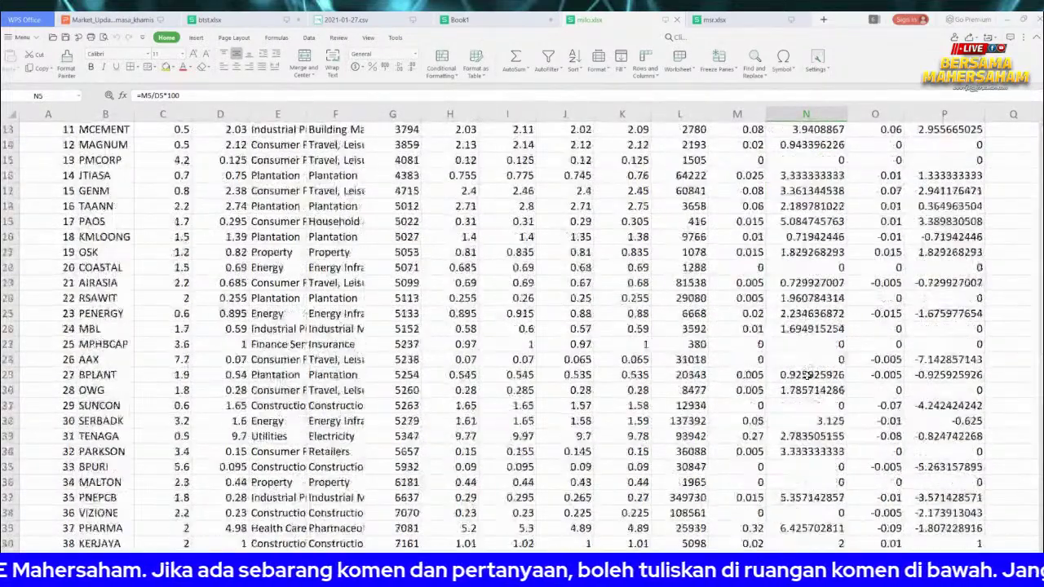
{"action": "scroll", "coordinate": [807, 374], "scroll_direction": "down", "scroll_amount": 2}
{"action": "left_click", "coordinate": [804, 421]}
{"action": "left_click", "coordinate": [807, 435]}
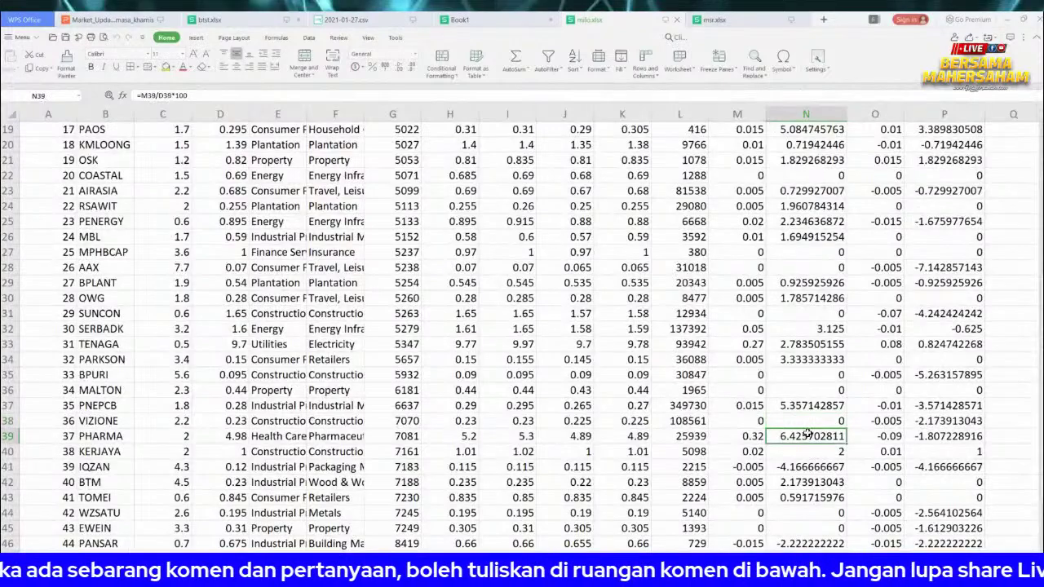
{"action": "scroll", "coordinate": [807, 435], "scroll_direction": "down", "scroll_amount": 5}
{"action": "scroll", "coordinate": [811, 440], "scroll_direction": "up", "scroll_amount": 2}
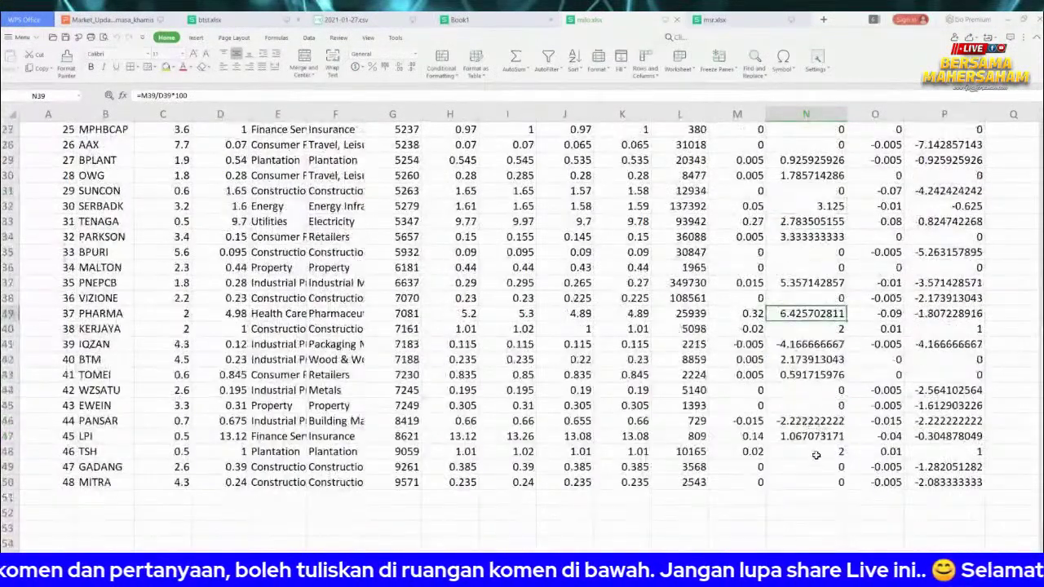
{"action": "left_click_drag", "start_coordinate": [808, 466], "coordinate": [808, 485]}
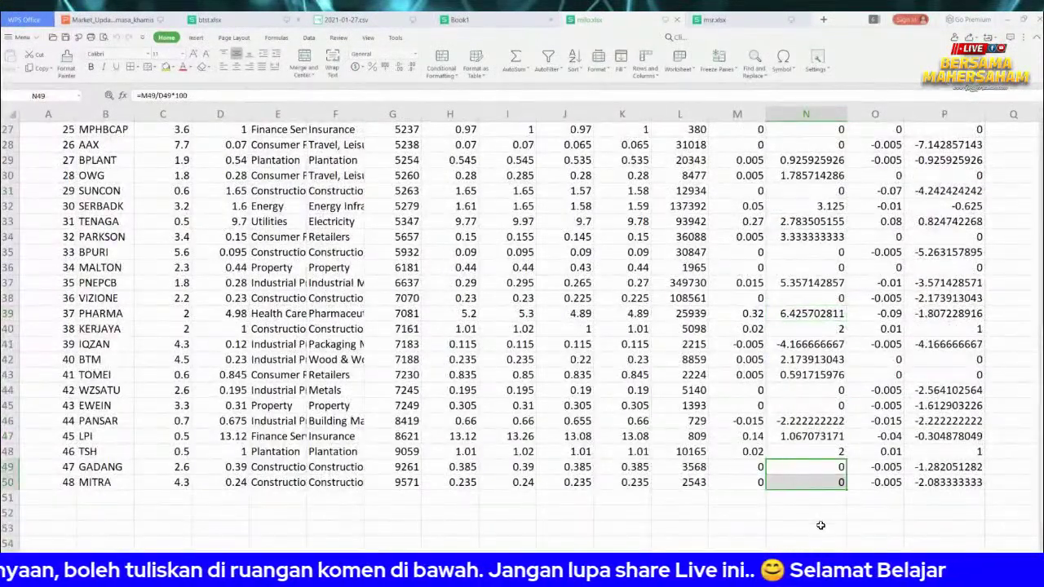
{"action": "scroll", "coordinate": [820, 505], "scroll_direction": "up", "scroll_amount": 9}
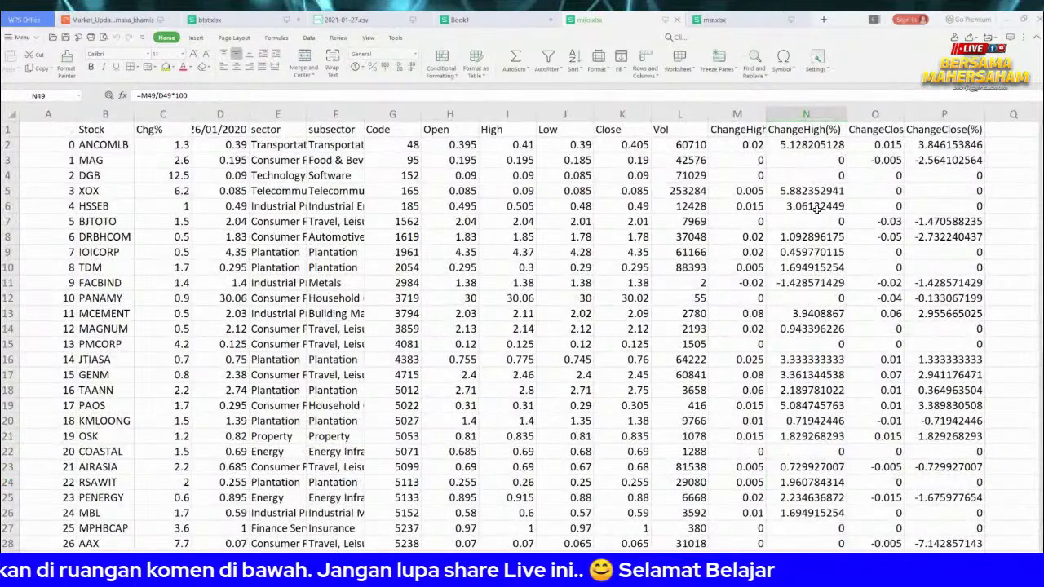
Inspect the ChangeHigh(%) cells of MAG, DGB, PANAMY and PMCORP, and compare them with those of ANCOMLB and XOX
{"action": "left_click_drag", "start_coordinate": [802, 159], "coordinate": [799, 183]}
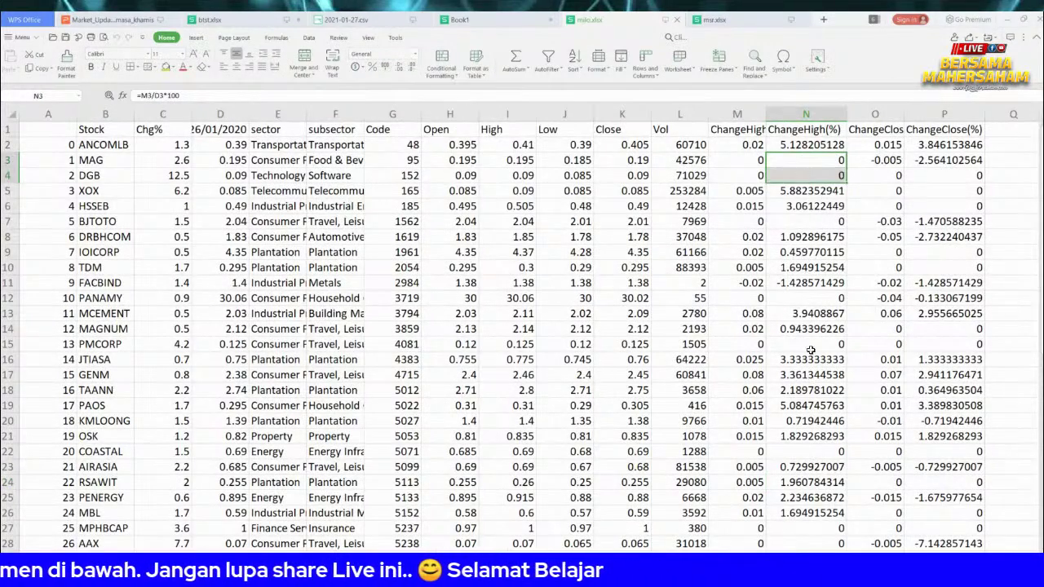
{"action": "left_click", "coordinate": [804, 302]}
{"action": "left_click", "coordinate": [808, 343]}
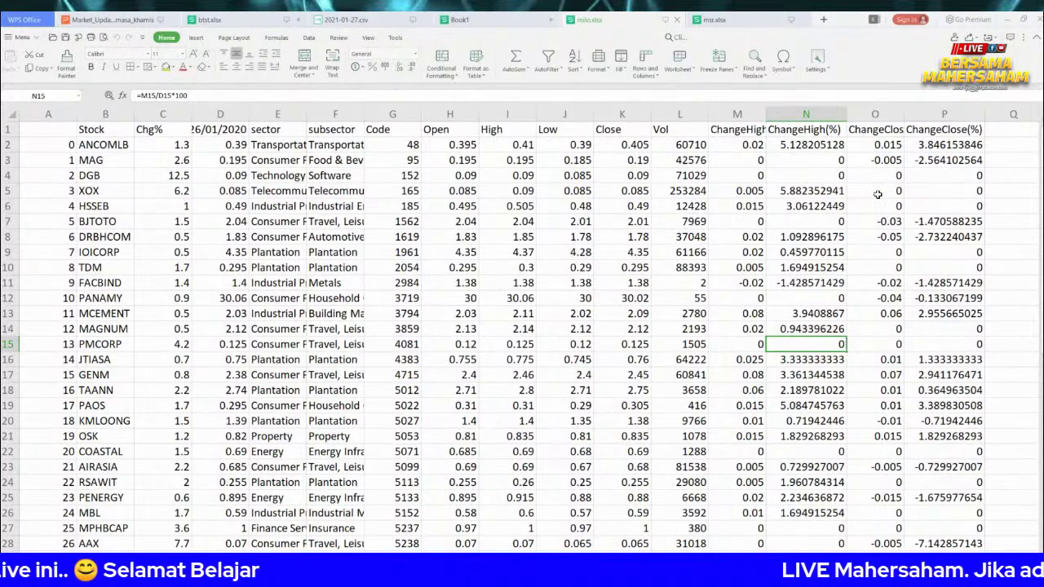
{"action": "left_click", "coordinate": [816, 295]}
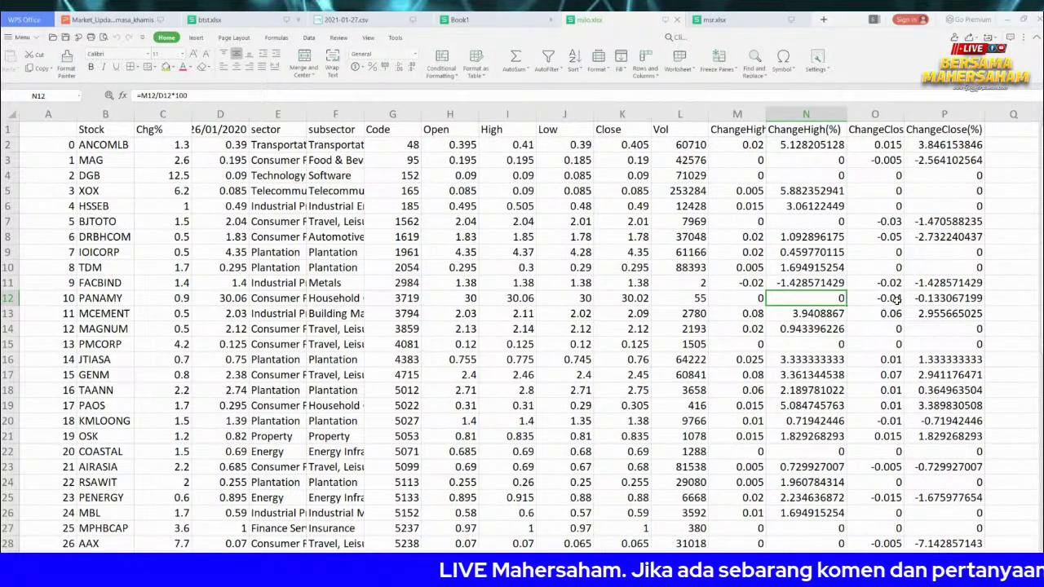
{"action": "left_click", "coordinate": [788, 146]}
{"action": "left_click", "coordinate": [791, 193]}
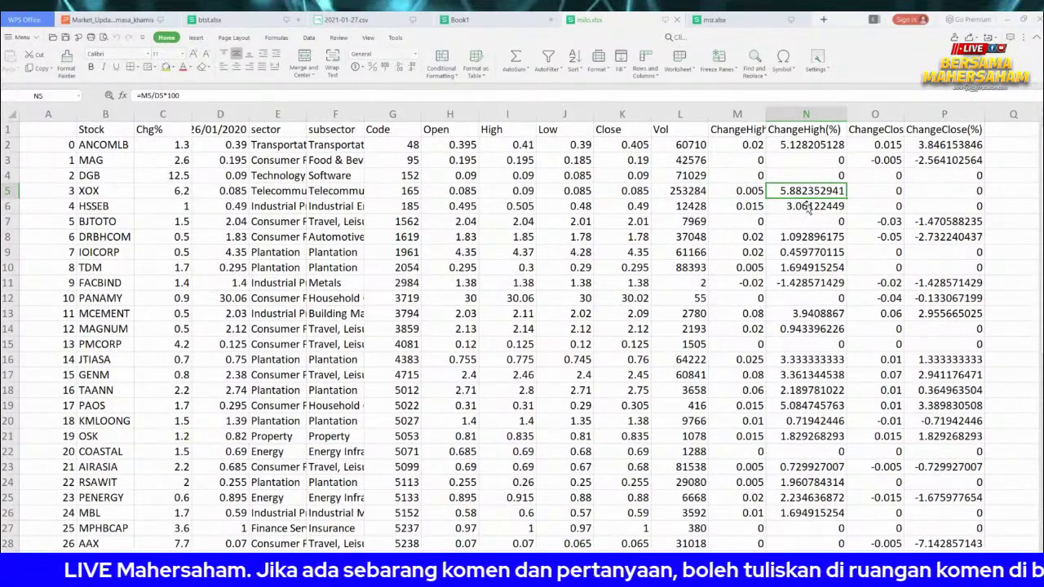
{"action": "left_click", "coordinate": [794, 149]}
Look through the whole milo.xlsx stock list from ANCOMLB to MITRA, comparing the ChangeHigh(%) and ChangeClose(%) columns
{"action": "scroll", "coordinate": [826, 338], "scroll_direction": "down", "scroll_amount": 3}
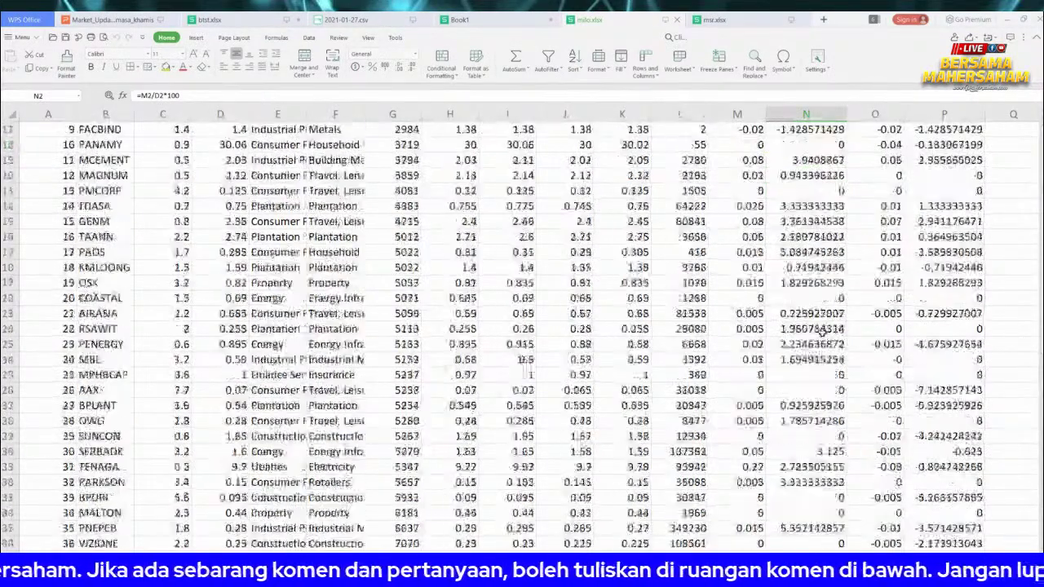
{"action": "scroll", "coordinate": [823, 334], "scroll_direction": "up", "scroll_amount": 4}
{"action": "scroll", "coordinate": [799, 331], "scroll_direction": "down", "scroll_amount": 5}
{"action": "scroll", "coordinate": [797, 330], "scroll_direction": "down", "scroll_amount": 7}
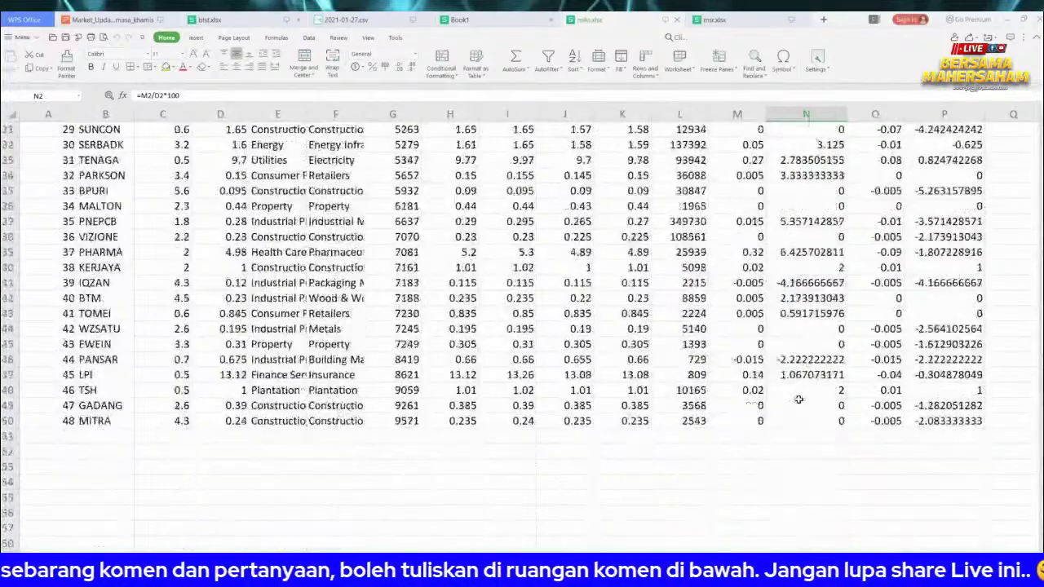
{"action": "scroll", "coordinate": [803, 351], "scroll_direction": "up", "scroll_amount": 5}
{"action": "scroll", "coordinate": [803, 343], "scroll_direction": "up", "scroll_amount": 10}
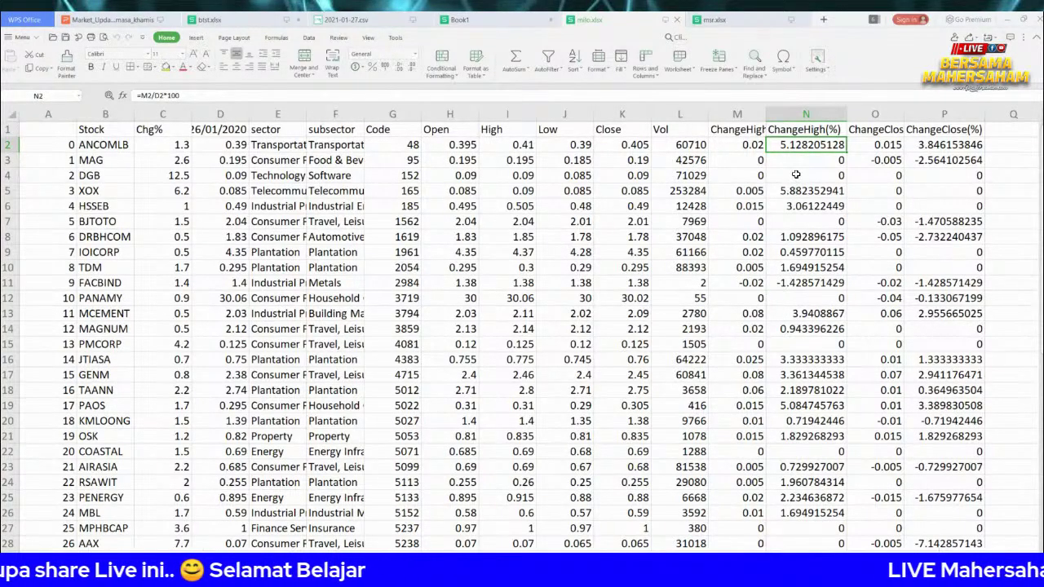
{"action": "scroll", "coordinate": [797, 230], "scroll_direction": "down", "scroll_amount": 5}
{"action": "scroll", "coordinate": [818, 313], "scroll_direction": "down", "scroll_amount": 7}
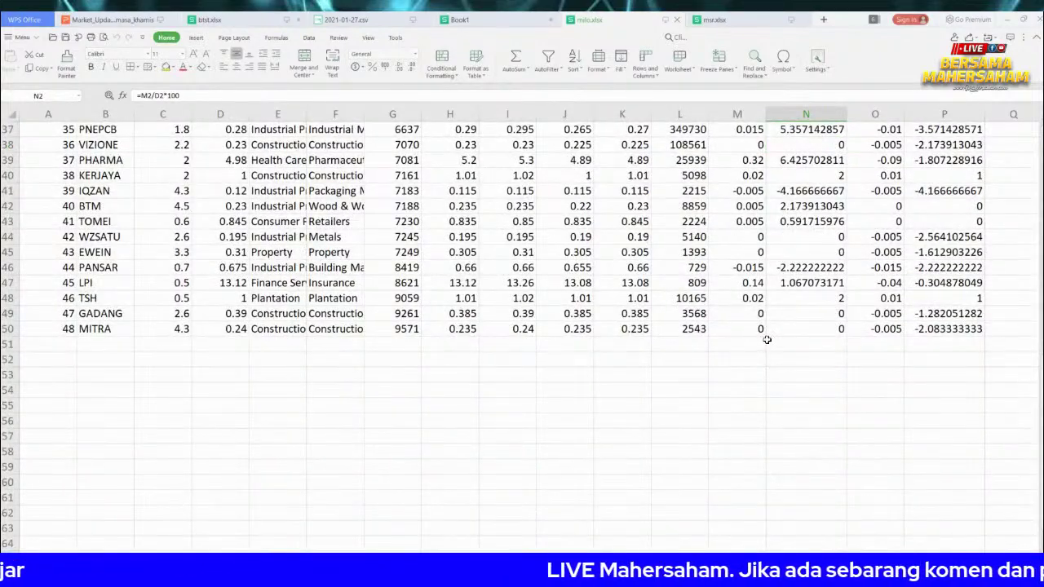
{"action": "scroll", "coordinate": [782, 368], "scroll_direction": "up", "scroll_amount": 12}
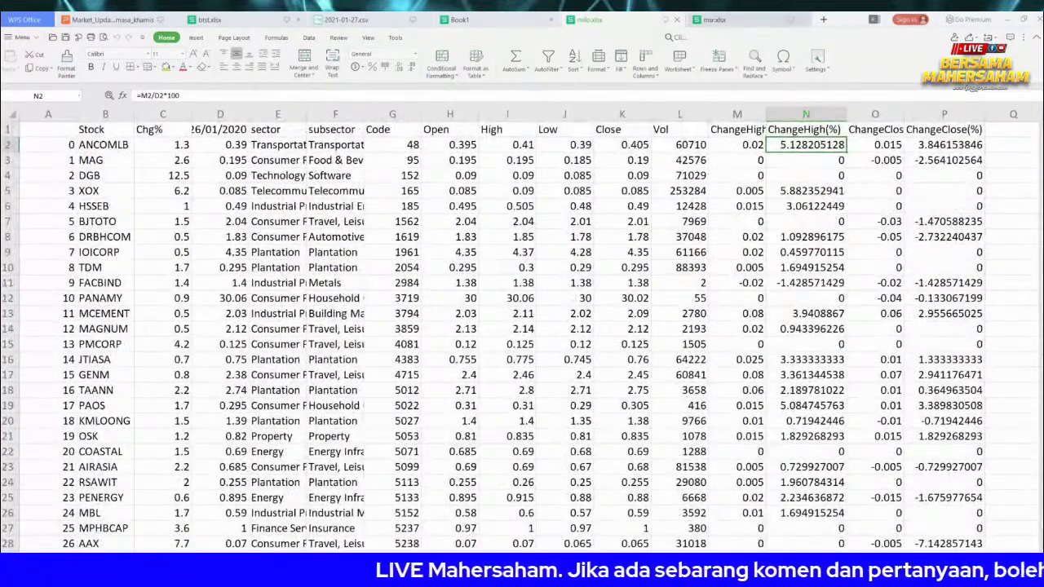
Switch to msr.xlsx and inspect MMSV's 26/01/2020 price in D2 and the high-change formulas in M2 and N2
{"action": "left_click", "coordinate": [713, 20]}
{"action": "scroll", "coordinate": [737, 228], "scroll_direction": "up", "scroll_amount": 4, "text": "ctrl"}
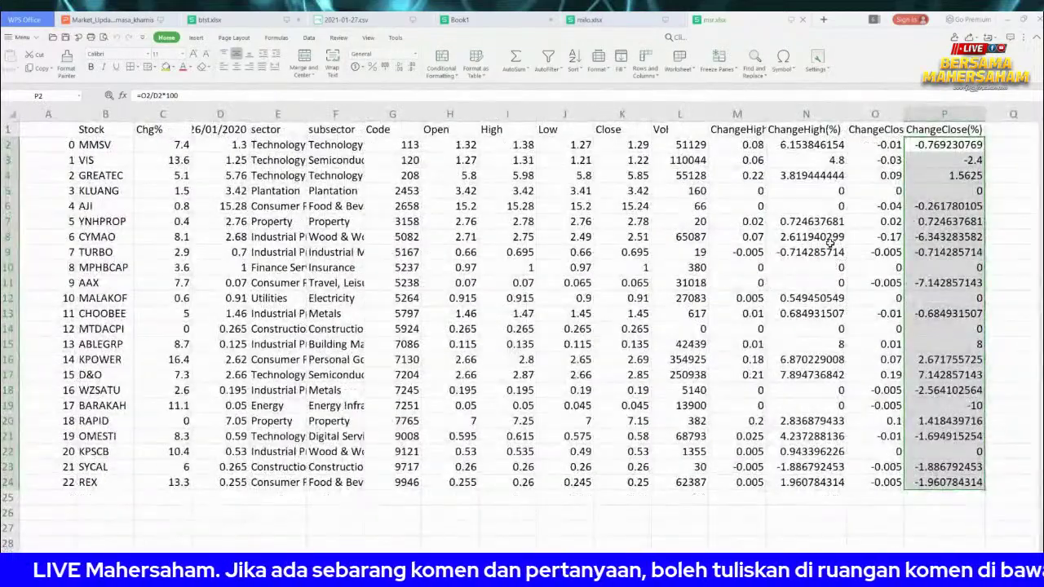
{"action": "left_click", "coordinate": [1005, 147]}
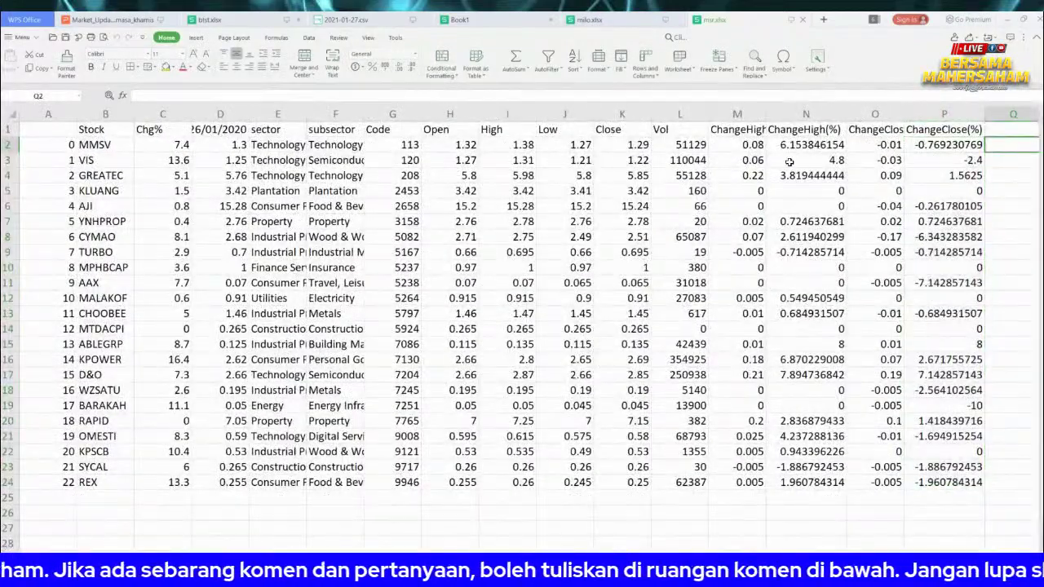
{"action": "left_click", "coordinate": [744, 144]}
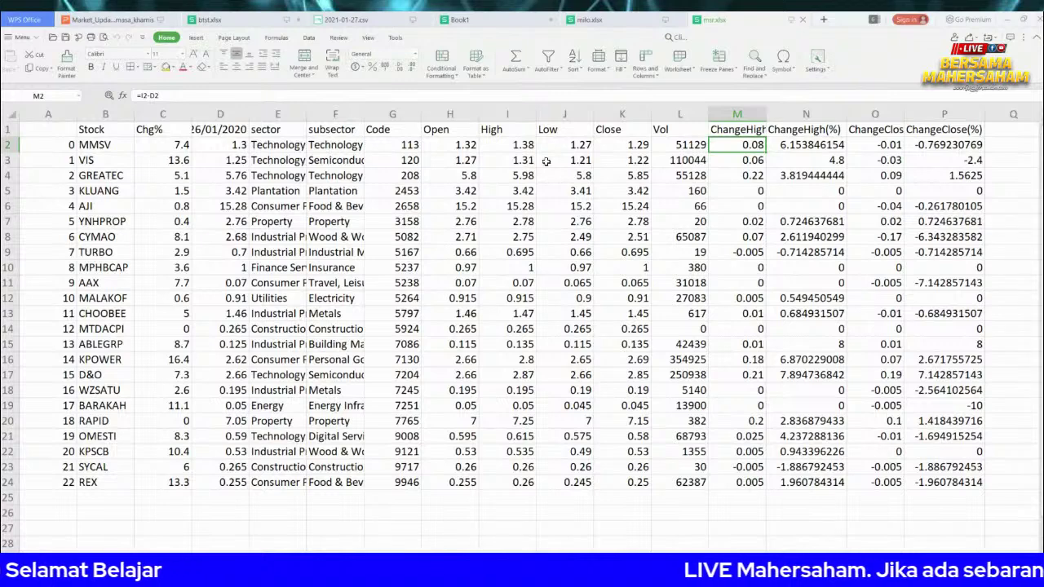
{"action": "left_click", "coordinate": [212, 146]}
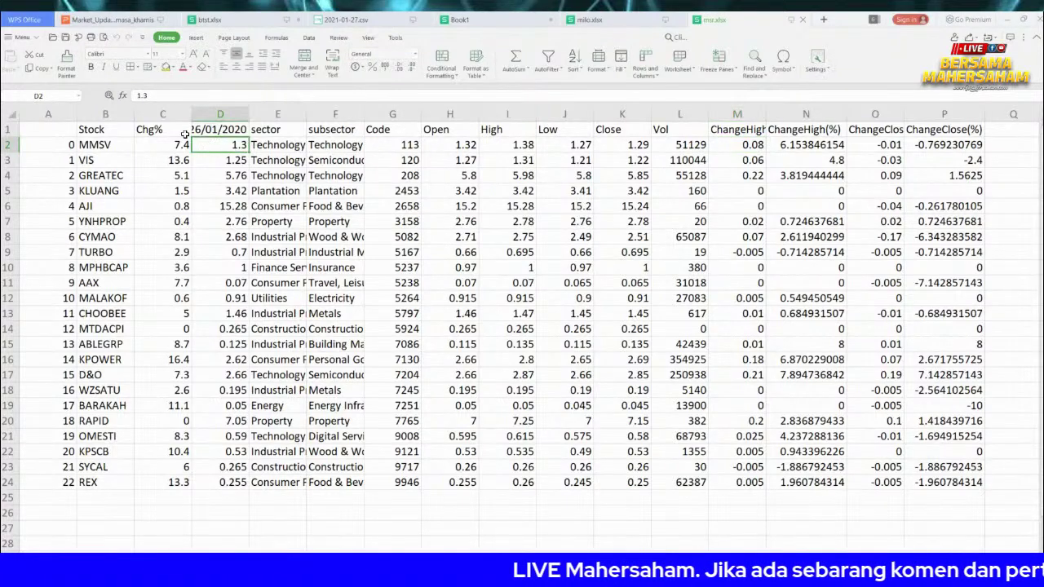
{"action": "left_click", "coordinate": [208, 128]}
{"action": "left_click", "coordinate": [208, 147]}
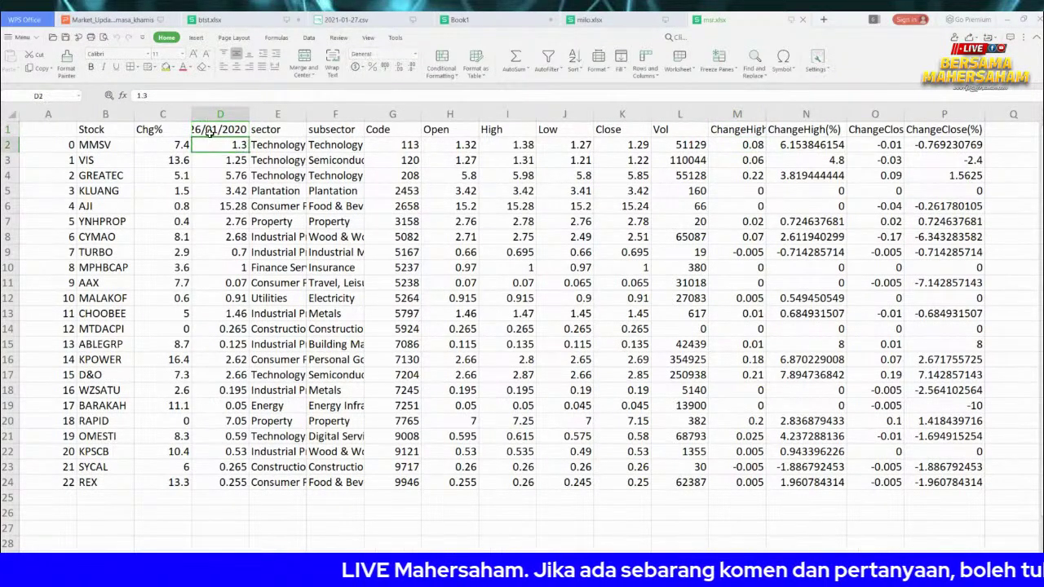
{"action": "left_click", "coordinate": [721, 145]}
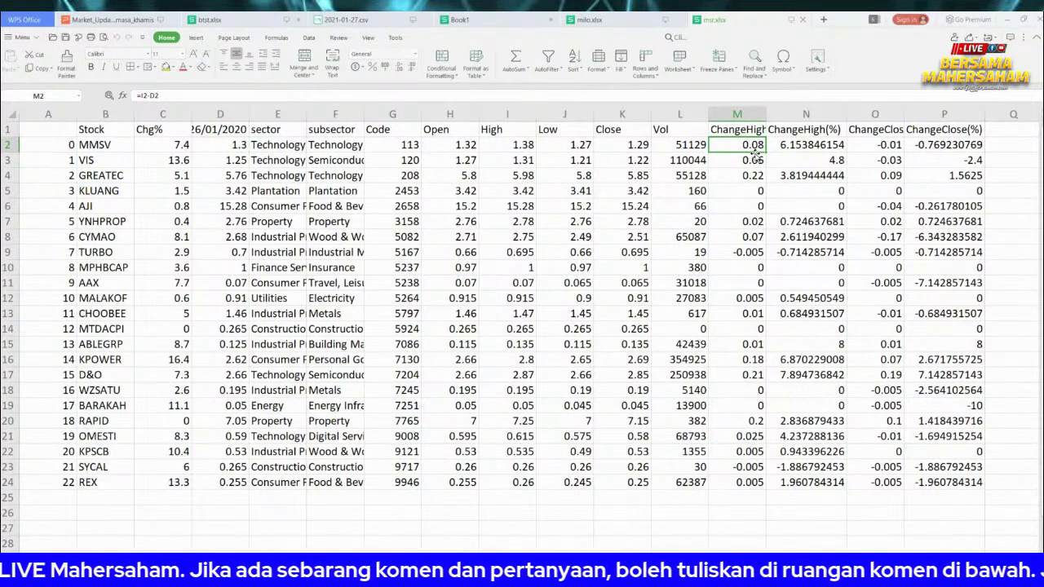
{"action": "left_click", "coordinate": [805, 144]}
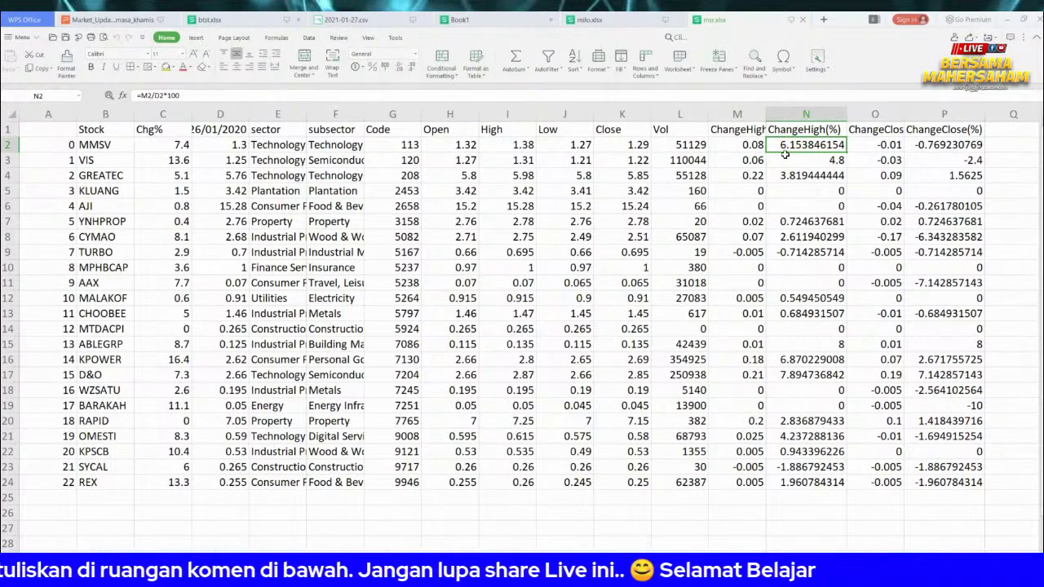
Compare the ChangeHigh(%) values of D&O and KPOWER with the ChangeClose(%) values of MMSV and D&O in msr.xlsx
{"action": "left_click", "coordinate": [803, 377]}
{"action": "left_click", "coordinate": [783, 361]}
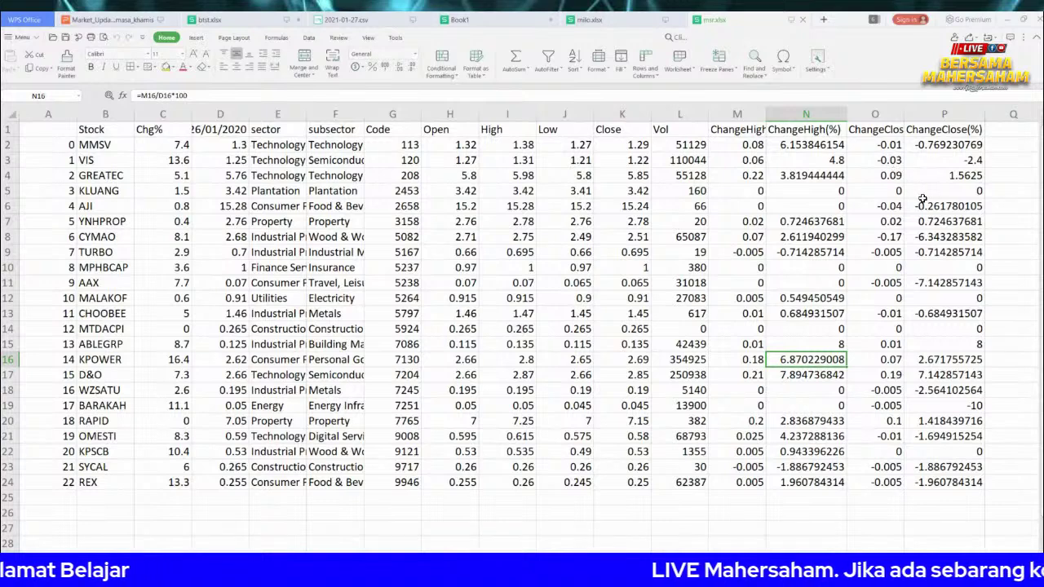
{"action": "left_click", "coordinate": [928, 147]}
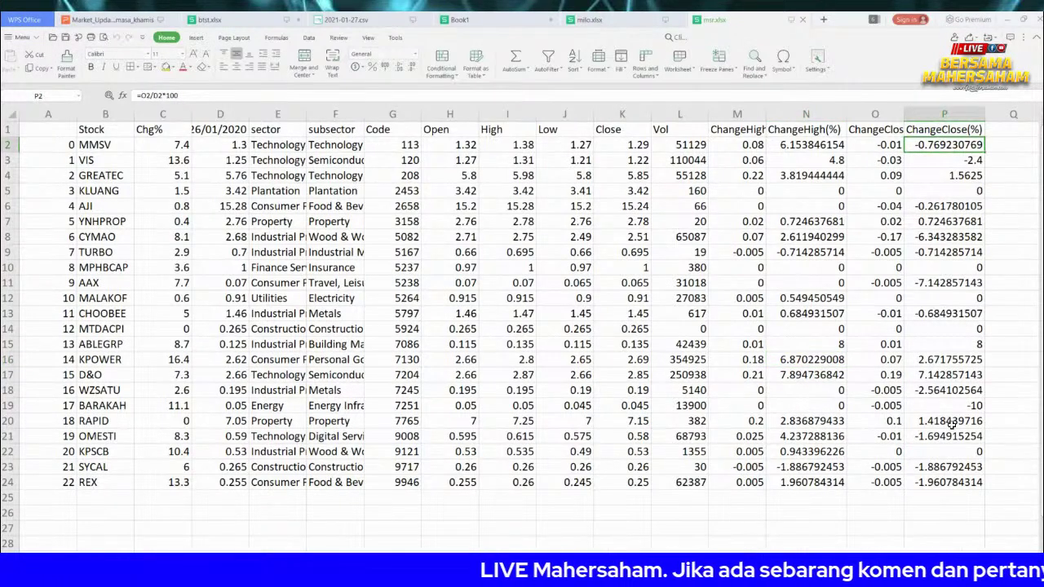
{"action": "left_click", "coordinate": [943, 374]}
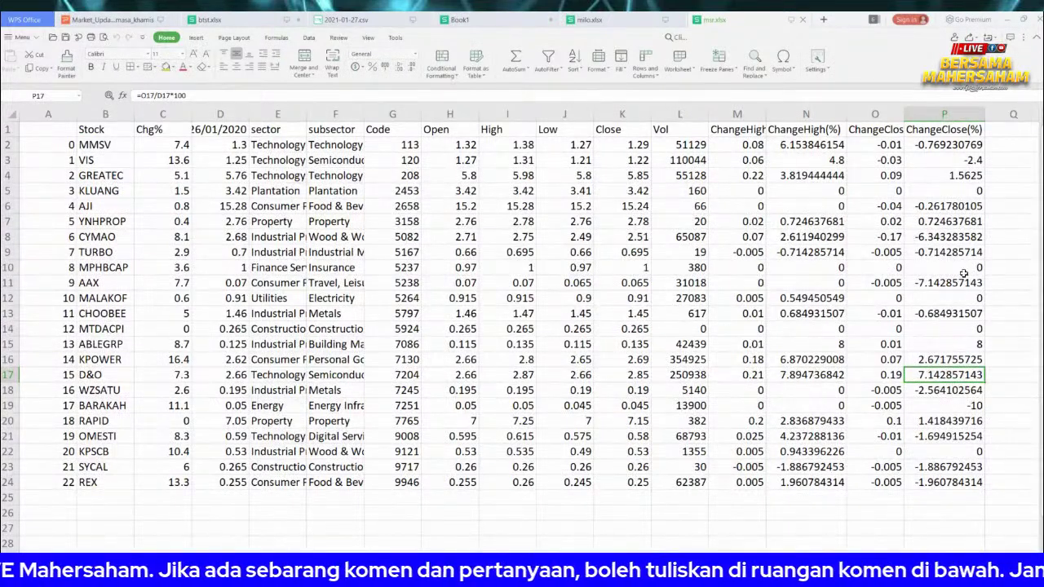
Check the ChangeHigh(%) cells of MPHBCAP, AAX, MTDACPI, ABLEGRP, WZSATU, BARAKAH, AJI and KLUANG for stocks without a gain
{"action": "left_click", "coordinate": [821, 283]}
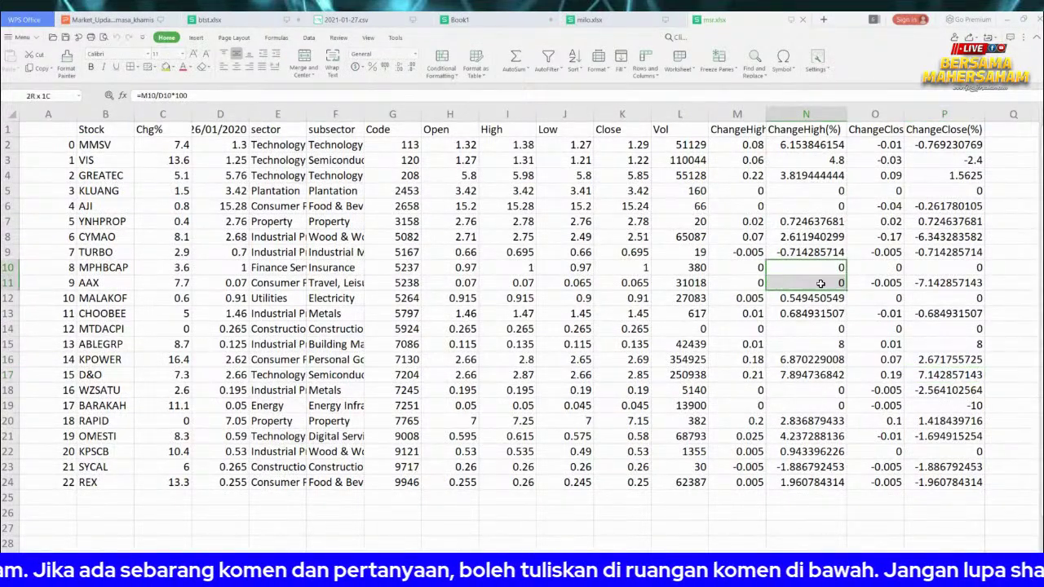
{"action": "left_click", "coordinate": [817, 330]}
{"action": "left_click", "coordinate": [820, 392]}
{"action": "left_click", "coordinate": [824, 344]}
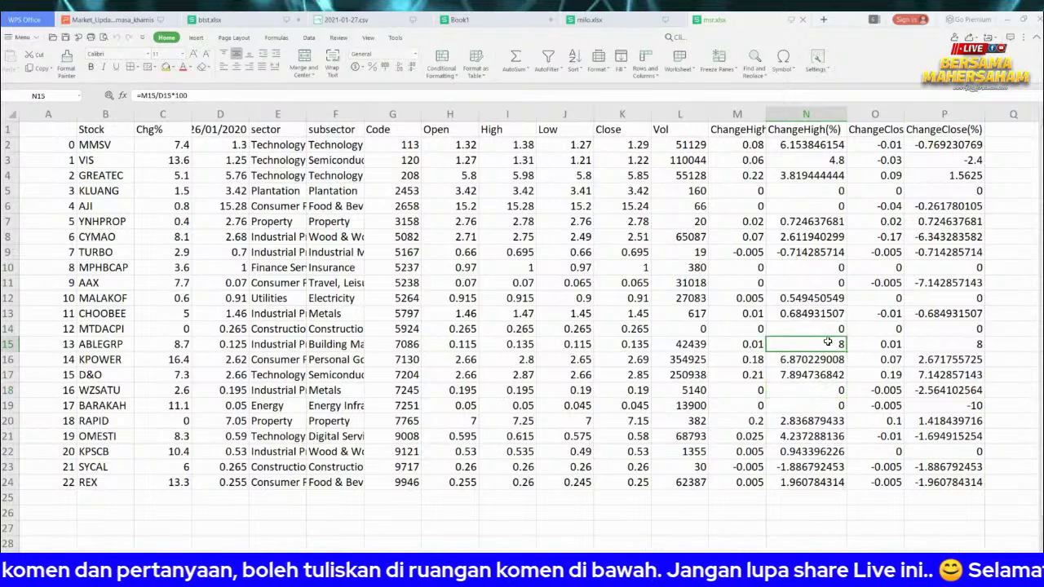
{"action": "left_click", "coordinate": [826, 406]}
{"action": "left_click", "coordinate": [822, 395]}
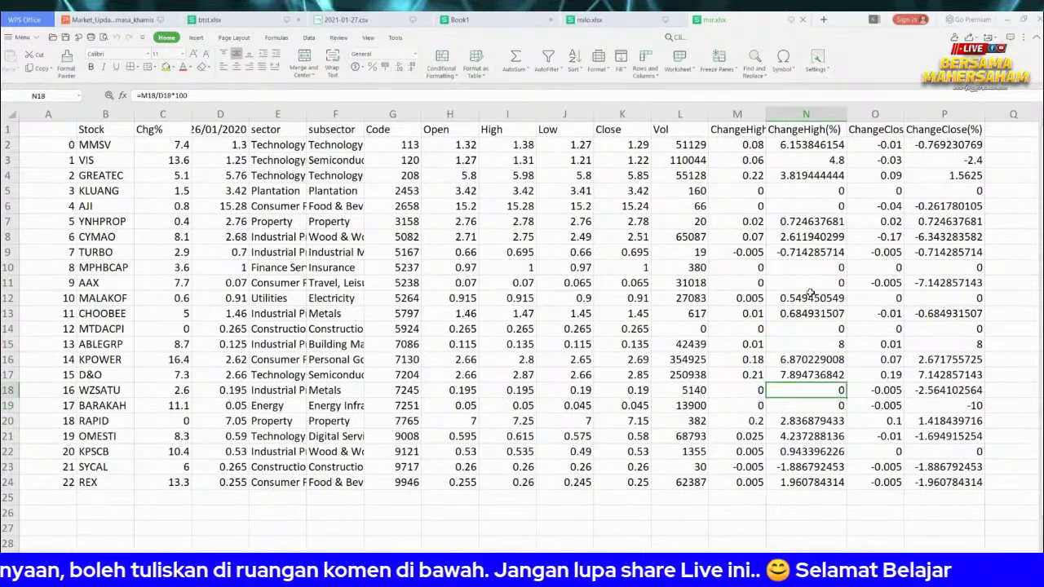
{"action": "left_click", "coordinate": [810, 278]}
{"action": "left_click", "coordinate": [815, 207]}
{"action": "left_click", "coordinate": [827, 194]}
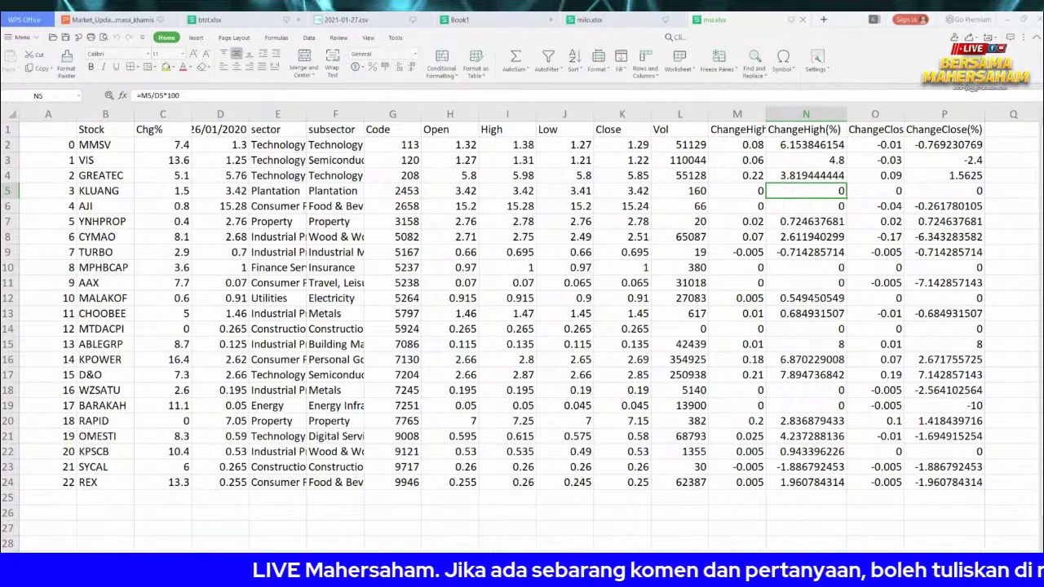
Look through the Book1, btst.xlsx, milo.xlsx and msr.xlsx workbooks and return to the btst.xlsx change columns at a larger zoom
{"action": "left_click", "coordinate": [505, 18]}
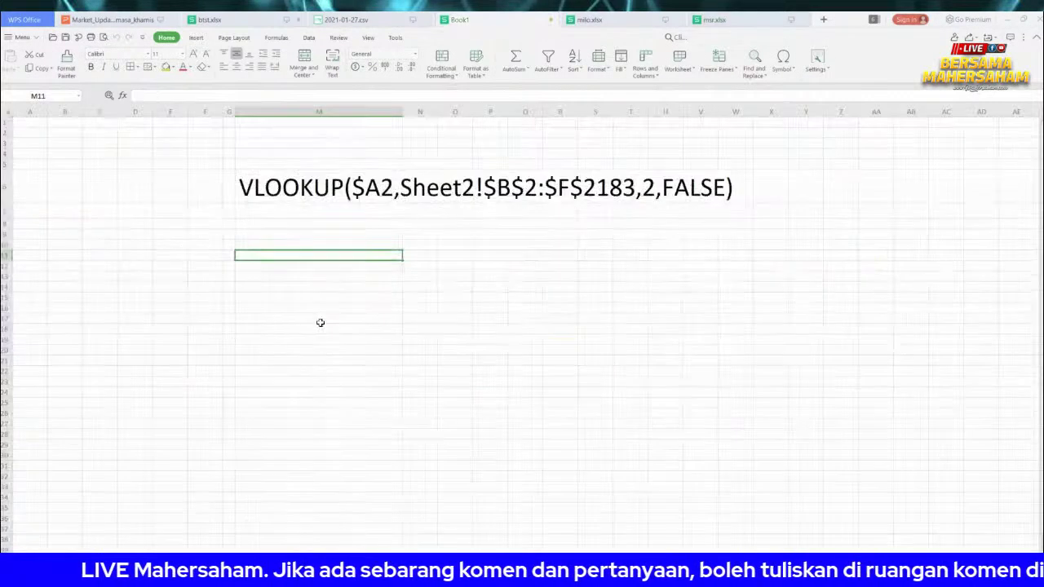
{"action": "left_click", "coordinate": [412, 20]}
{"action": "left_click", "coordinate": [236, 19]}
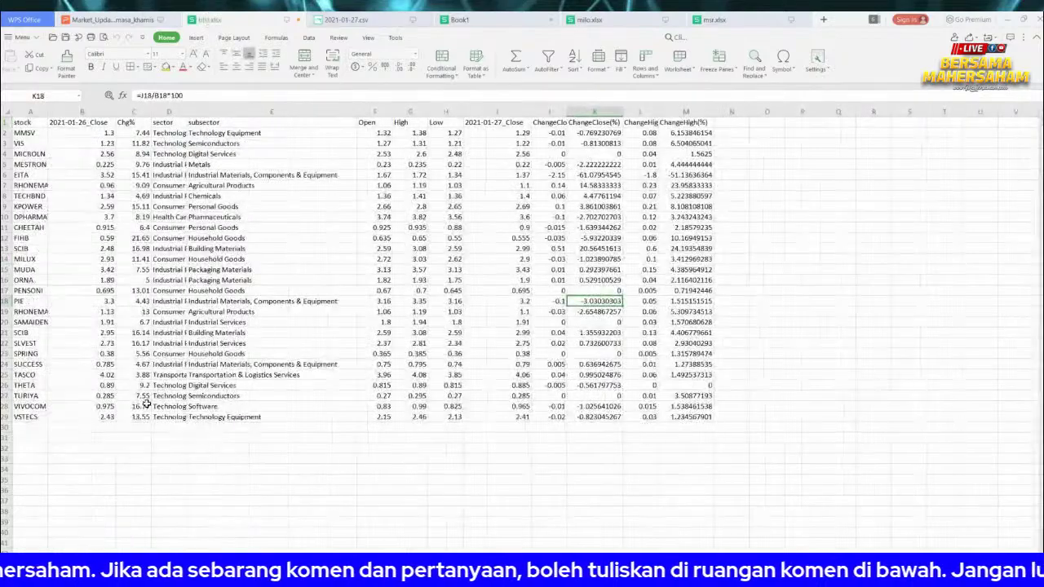
{"action": "left_click", "coordinate": [459, 19]}
{"action": "left_click", "coordinate": [589, 19]}
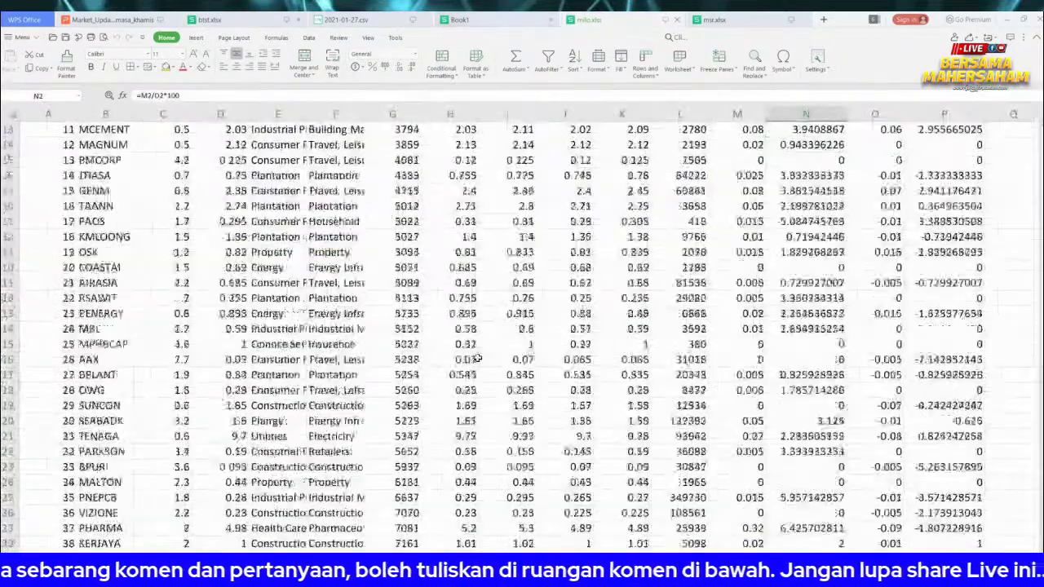
{"action": "left_click", "coordinate": [734, 19]}
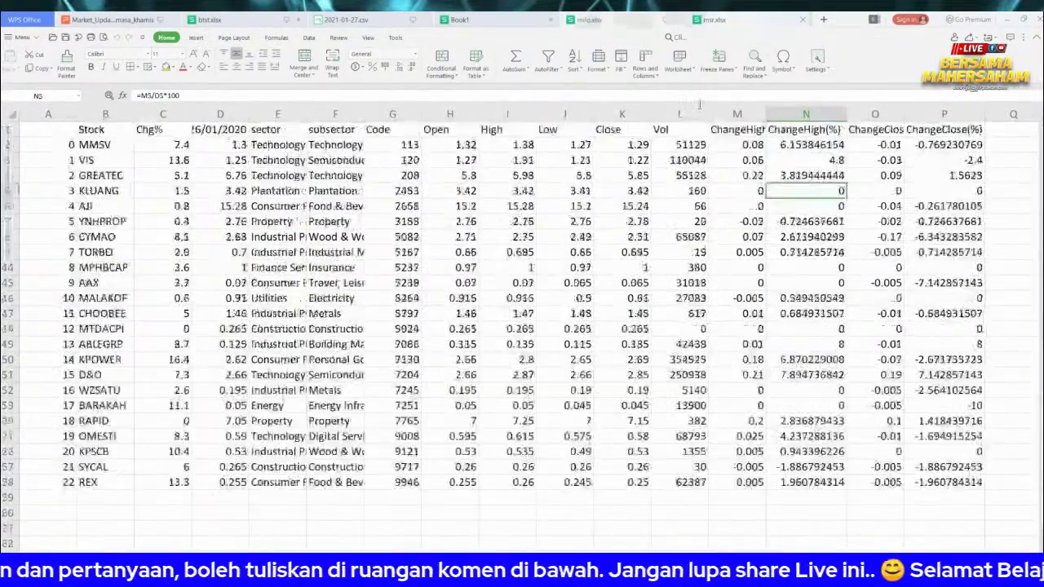
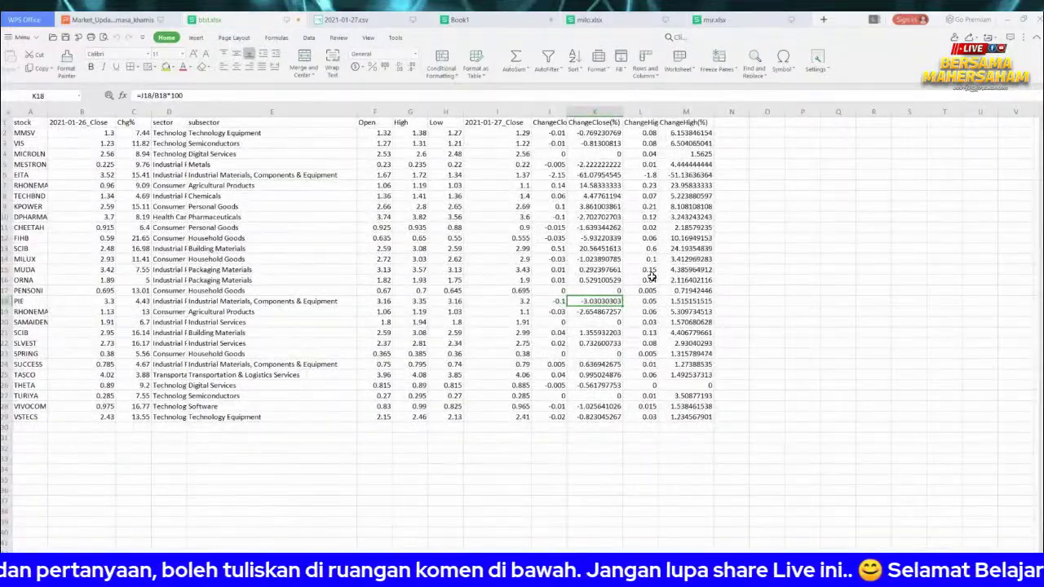
{"action": "scroll", "coordinate": [718, 289], "scroll_direction": "up", "scroll_amount": 1}
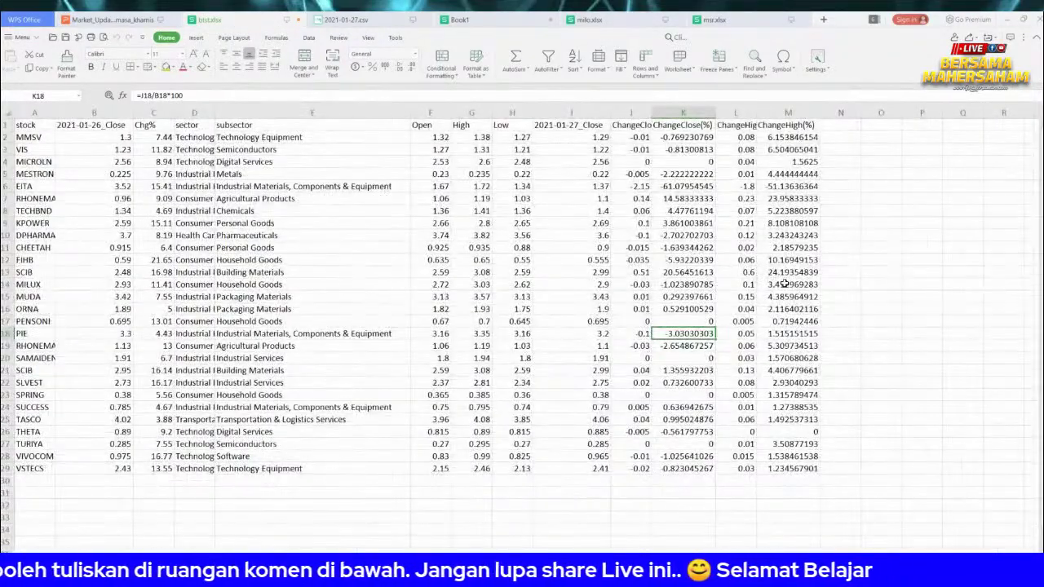
Review the ChangeClose, ChangeClose(%), ChangeHigh(%) and ChangeHigh columns of the btst.xlsx stock list
{"action": "scroll", "coordinate": [728, 277], "scroll_direction": "up", "scroll_amount": 1}
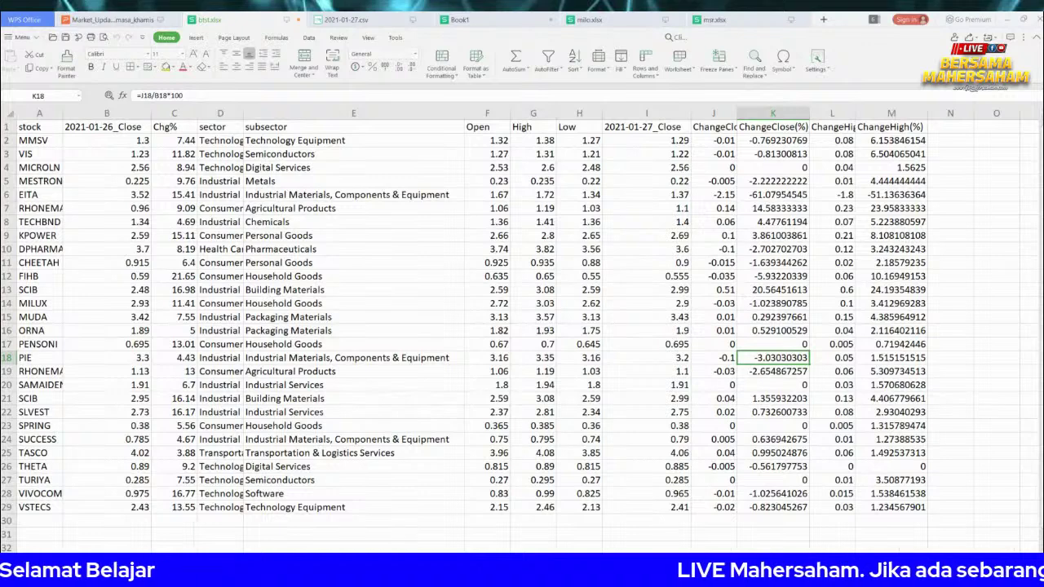
{"action": "left_click_drag", "start_coordinate": [710, 128], "coordinate": [705, 511]}
{"action": "left_click_drag", "start_coordinate": [768, 135], "coordinate": [772, 507]}
{"action": "left_click_drag", "start_coordinate": [891, 128], "coordinate": [892, 468]}
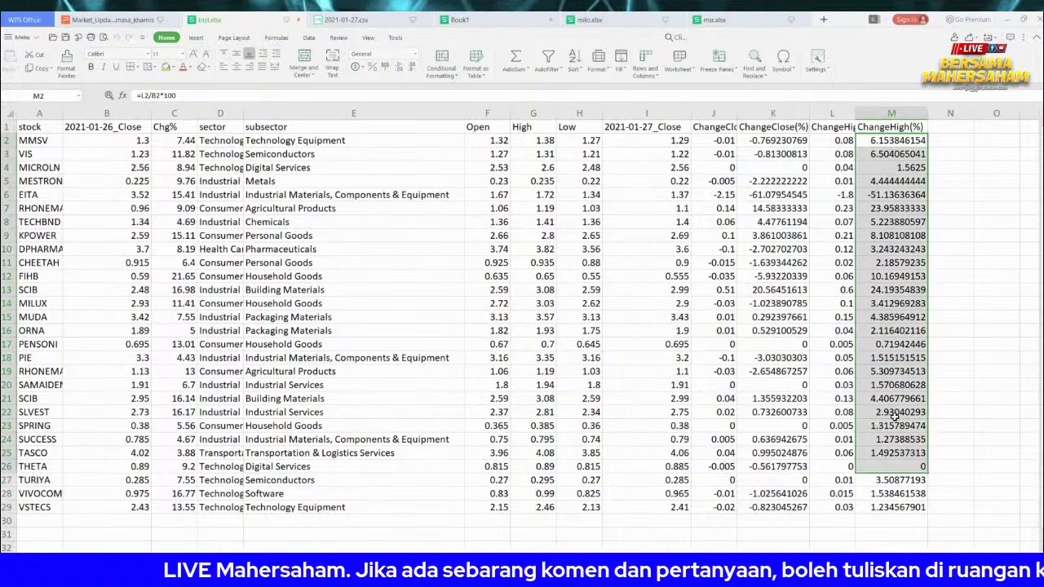
{"action": "left_click_drag", "start_coordinate": [826, 127], "coordinate": [836, 510]}
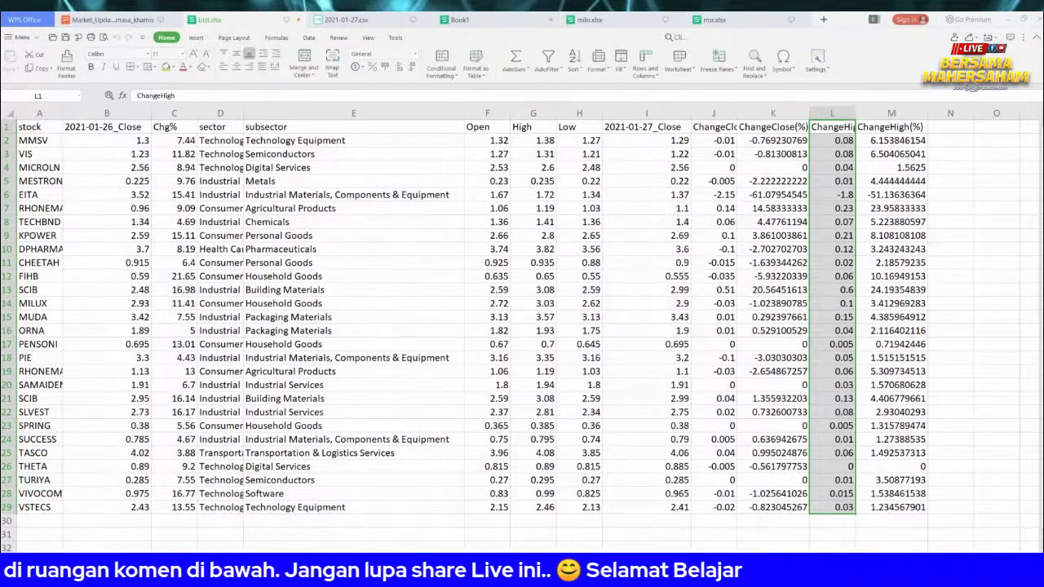
Total the ChangeClose(%) column in K30 with a SUM of K2:K29 and check EITA's row 6
{"action": "left_click", "coordinate": [721, 520]}
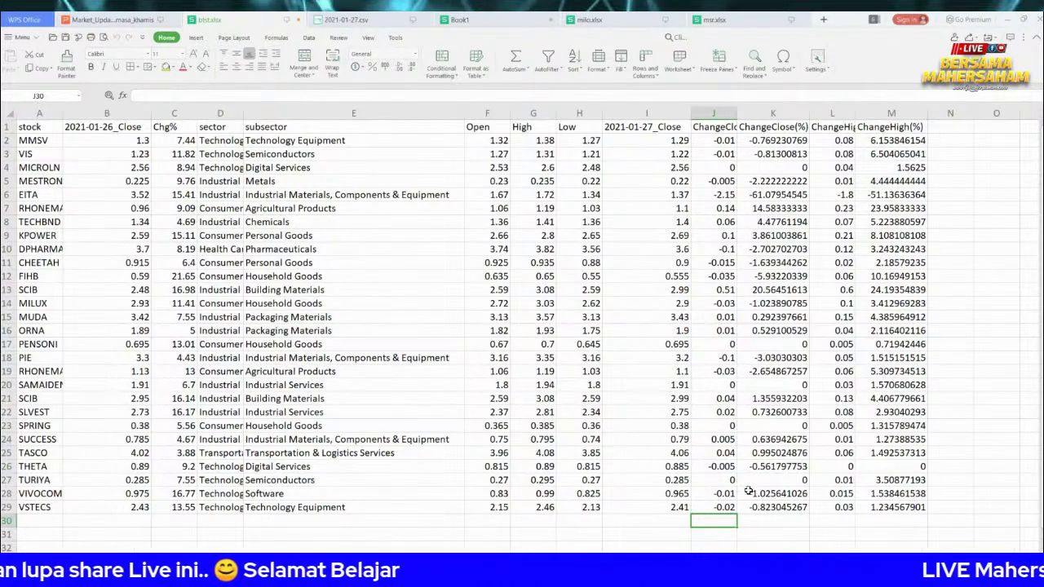
{"action": "left_click", "coordinate": [756, 520]}
{"action": "type", "text": "="}
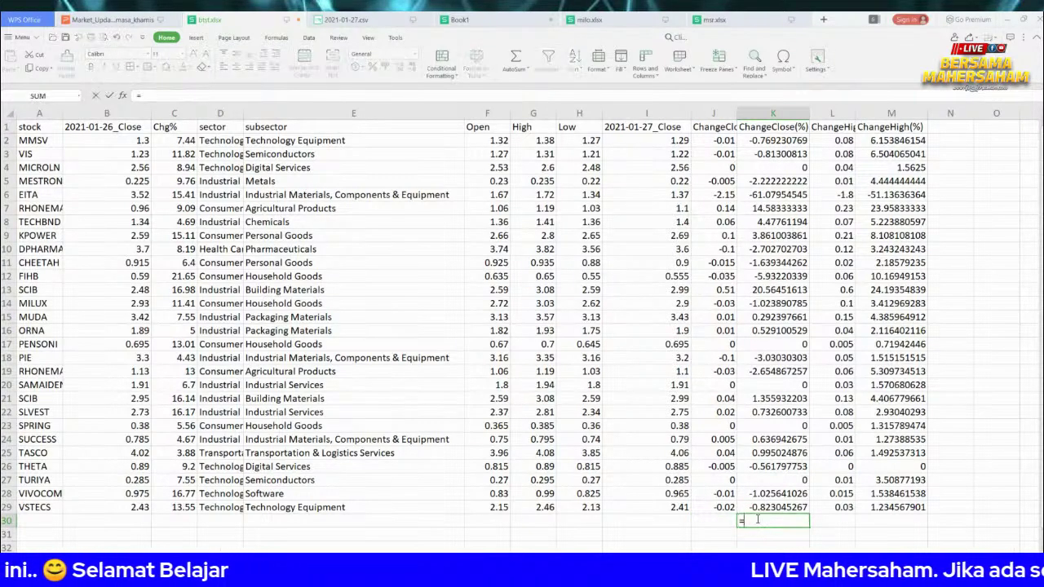
{"action": "type", "text": "SUM("}
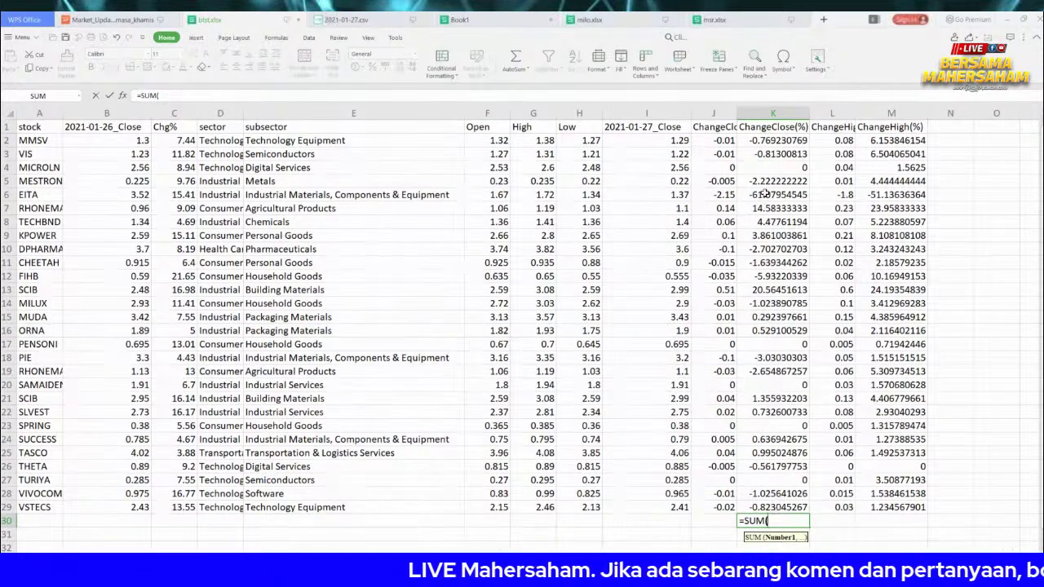
{"action": "mouse_move", "coordinate": [764, 140]}
{"action": "left_mouse_down"}
{"action": "mouse_move", "coordinate": [763, 510]}
{"action": "mouse_move", "coordinate": [780, 507]}
{"action": "left_mouse_up"}
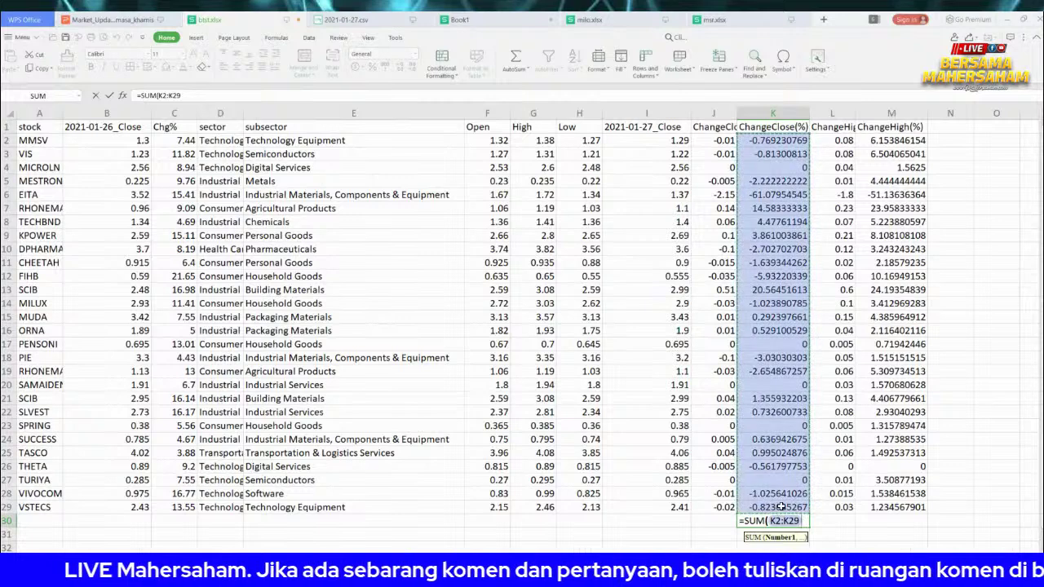
{"action": "key", "text": "Return"}
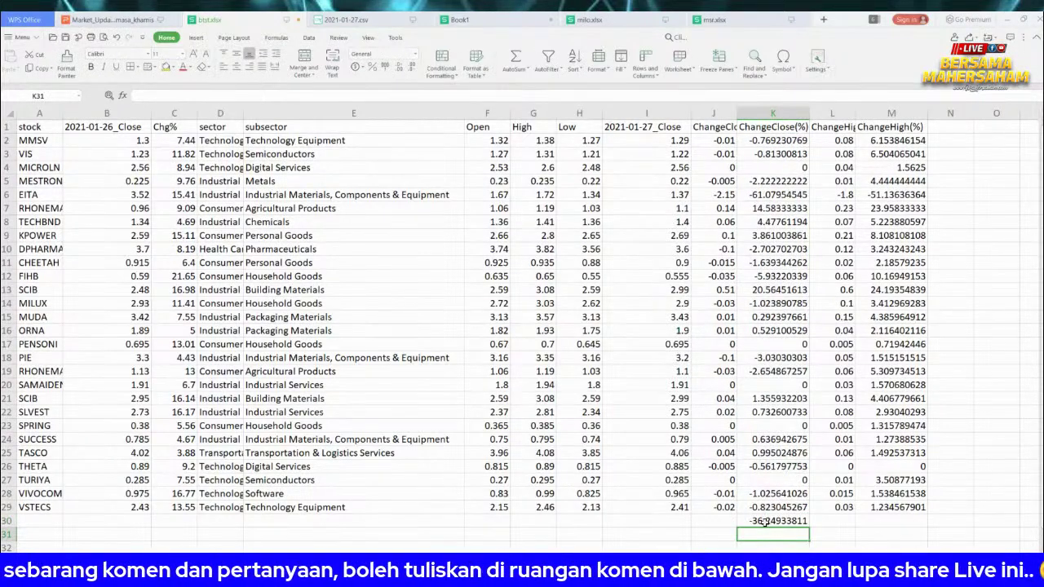
{"action": "left_click", "coordinate": [764, 521]}
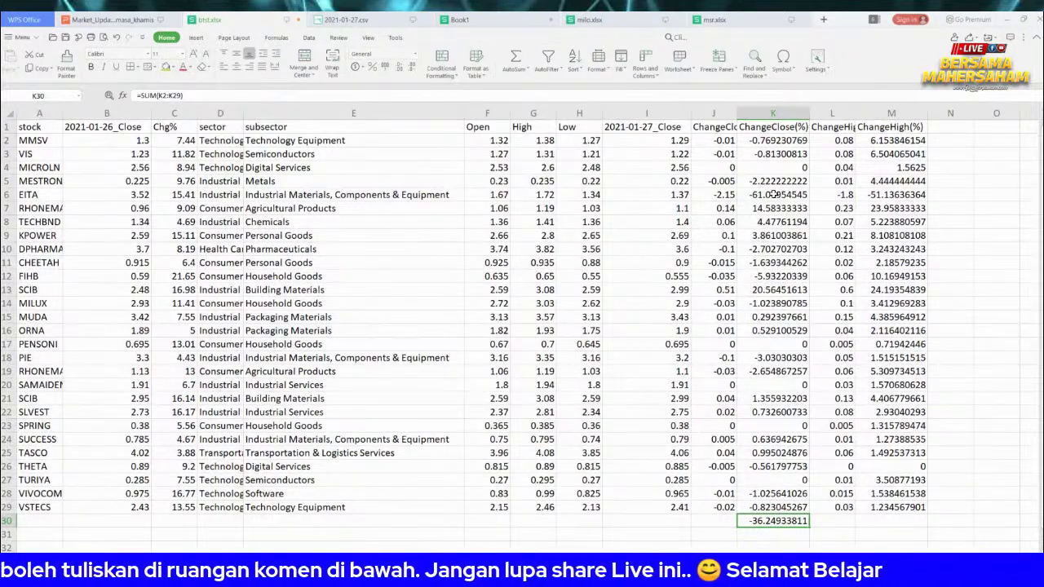
{"action": "left_click_drag", "start_coordinate": [766, 194], "coordinate": [29, 189]}
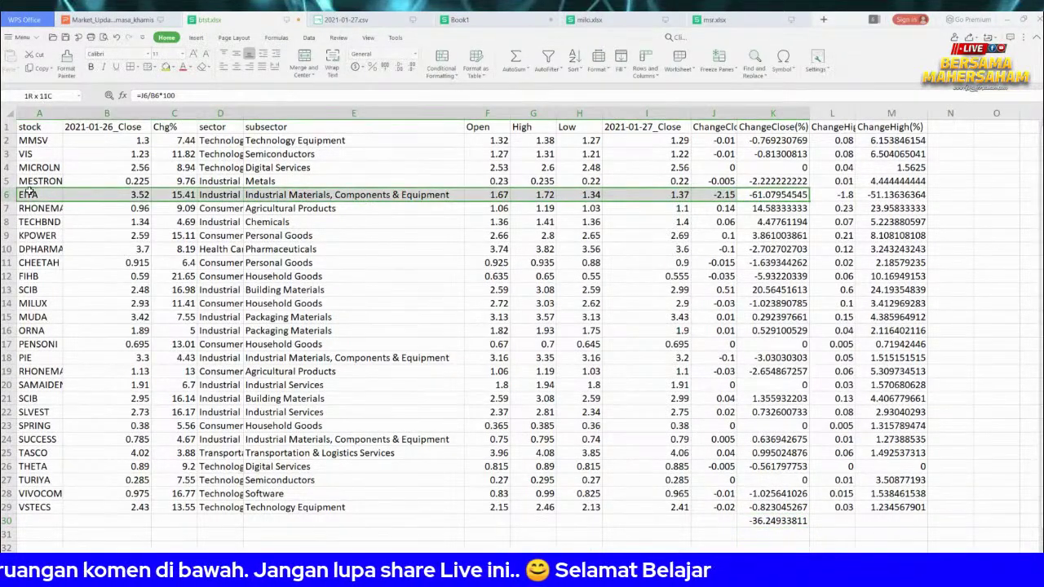
{"action": "left_click", "coordinate": [30, 196]}
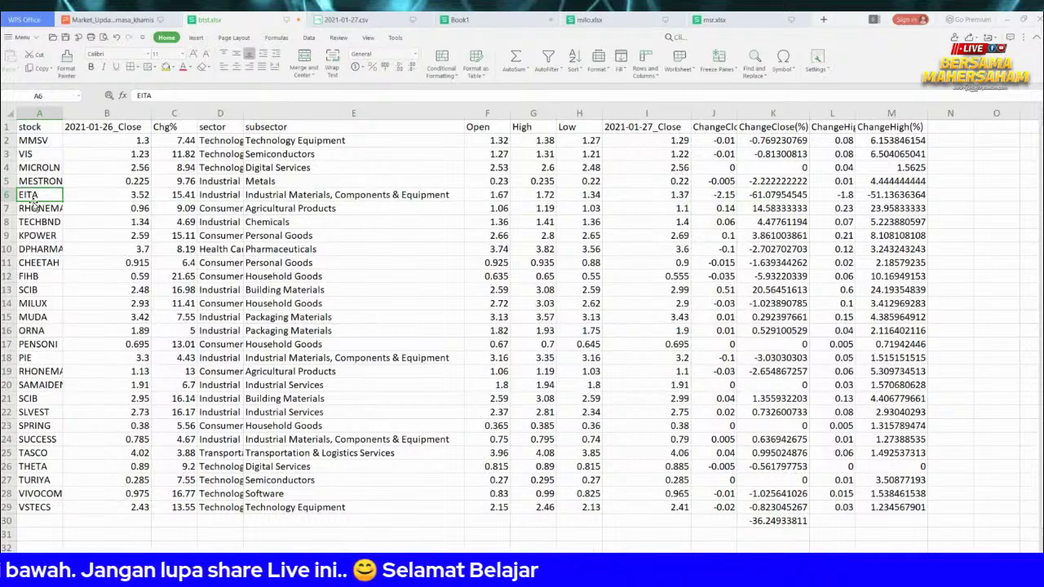
Total the ChangeHigh(%) column in M30 with a SUM of M2:M29 and compare it with the ChangeClose(%) total
{"action": "left_click", "coordinate": [884, 524]}
{"action": "type", "text": "=SUM("}
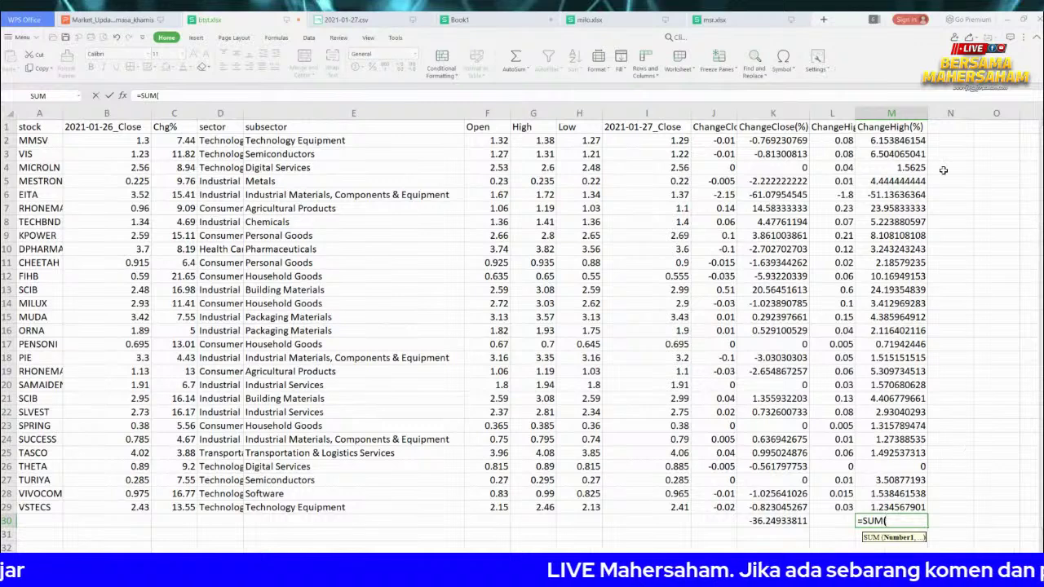
{"action": "left_click", "coordinate": [908, 142]}
{"action": "left_click", "coordinate": [892, 505], "text": "shift"}
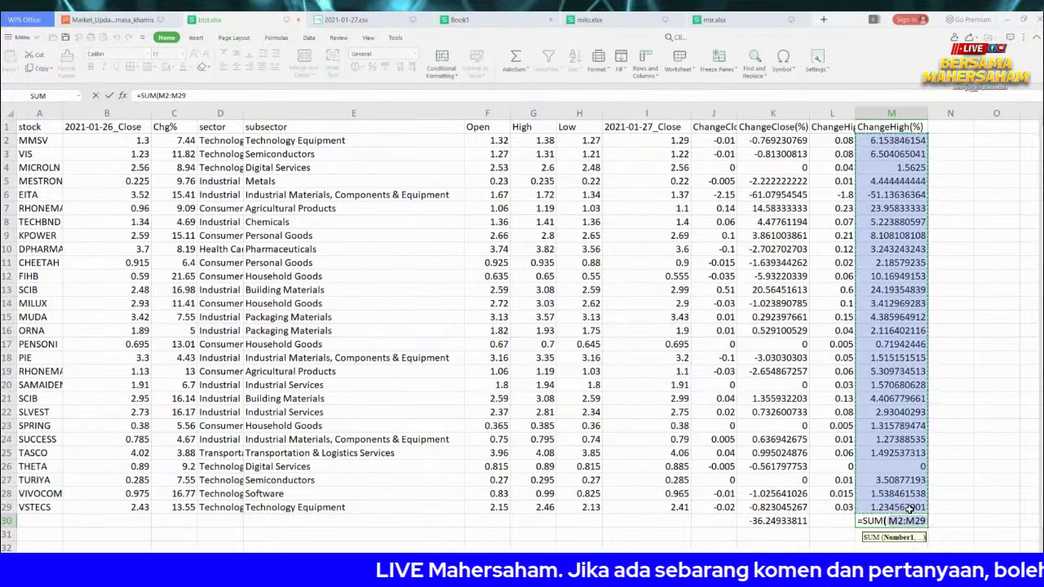
{"action": "key", "text": "Return"}
{"action": "left_click", "coordinate": [897, 520]}
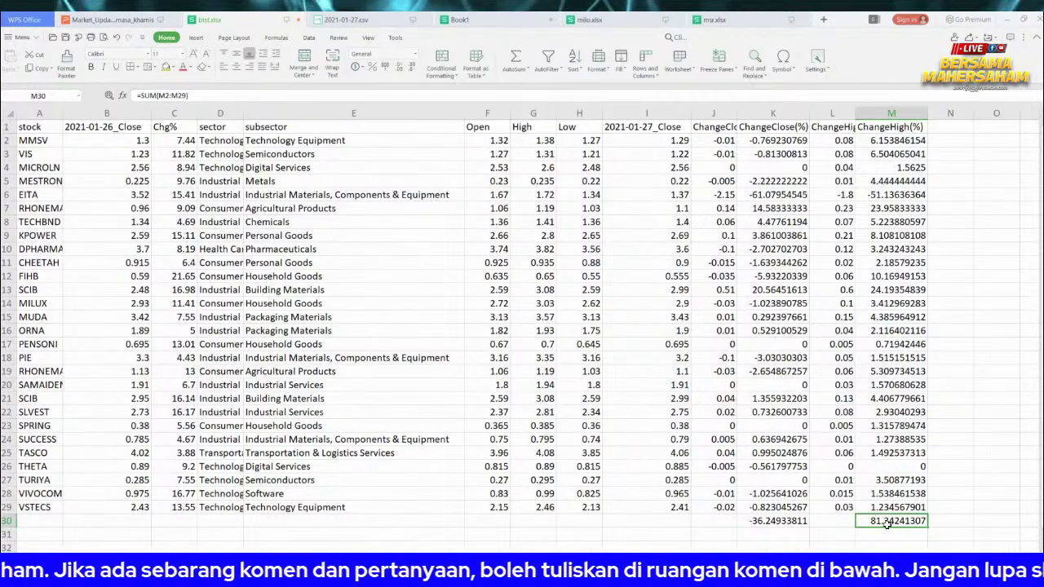
{"action": "scroll", "coordinate": [897, 505], "scroll_direction": "up", "scroll_amount": 4, "text": "ctrl"}
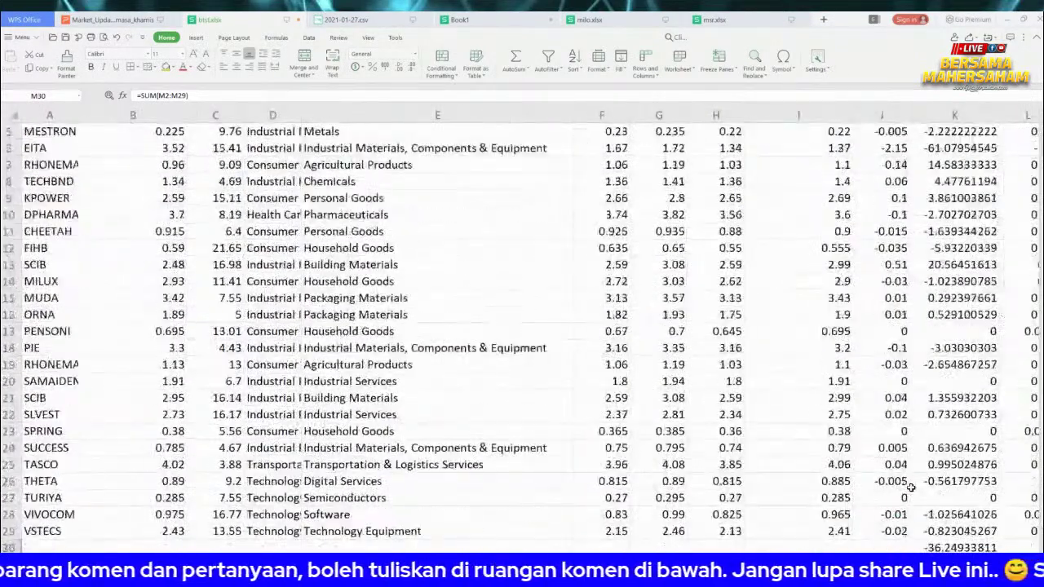
{"action": "scroll", "coordinate": [914, 486], "scroll_direction": "down", "scroll_amount": 1}
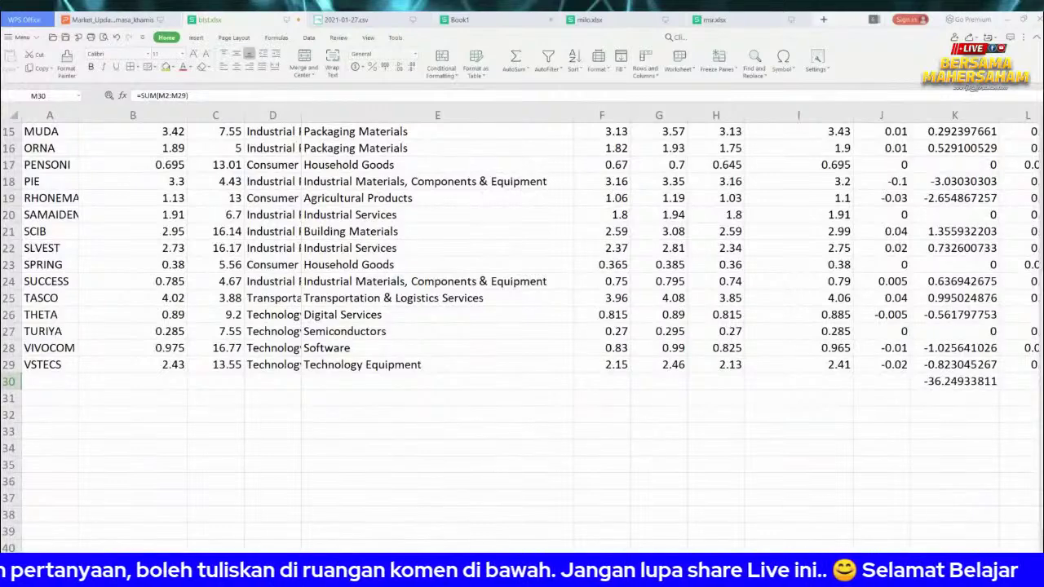
{"action": "scroll", "coordinate": [904, 521], "scroll_direction": "right", "scroll_amount": 3}
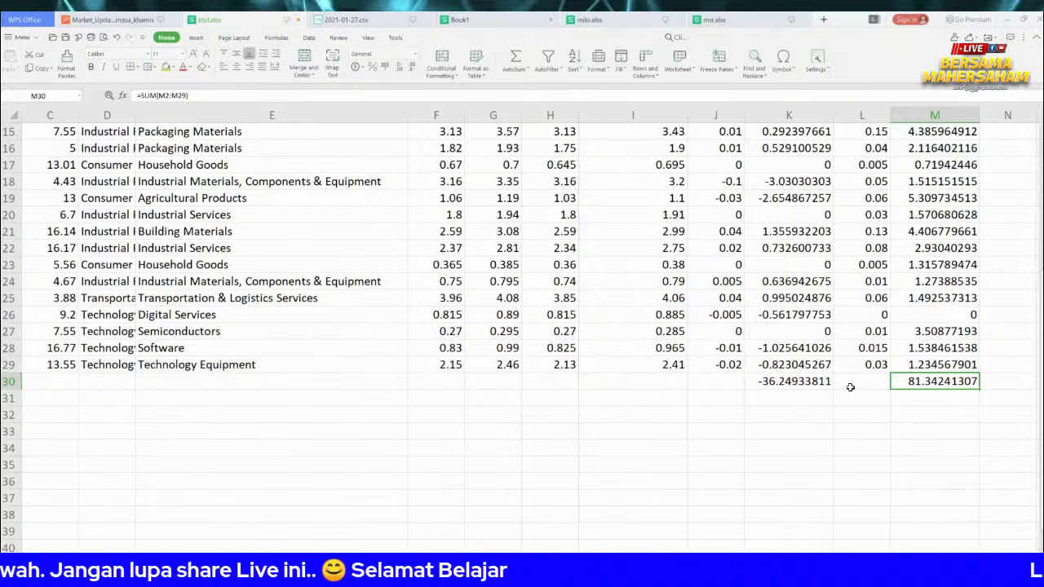
{"action": "left_click", "coordinate": [811, 381]}
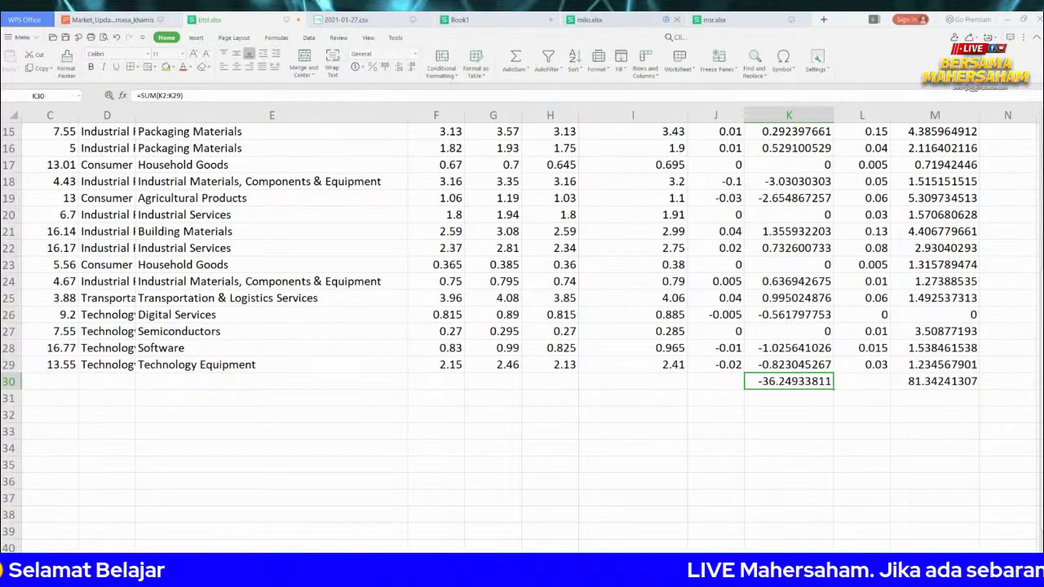
Switch to milo.xlsx and total its ChangeClose(%) column in P51 with a SUM of P2:P50
{"action": "left_click", "coordinate": [607, 19]}
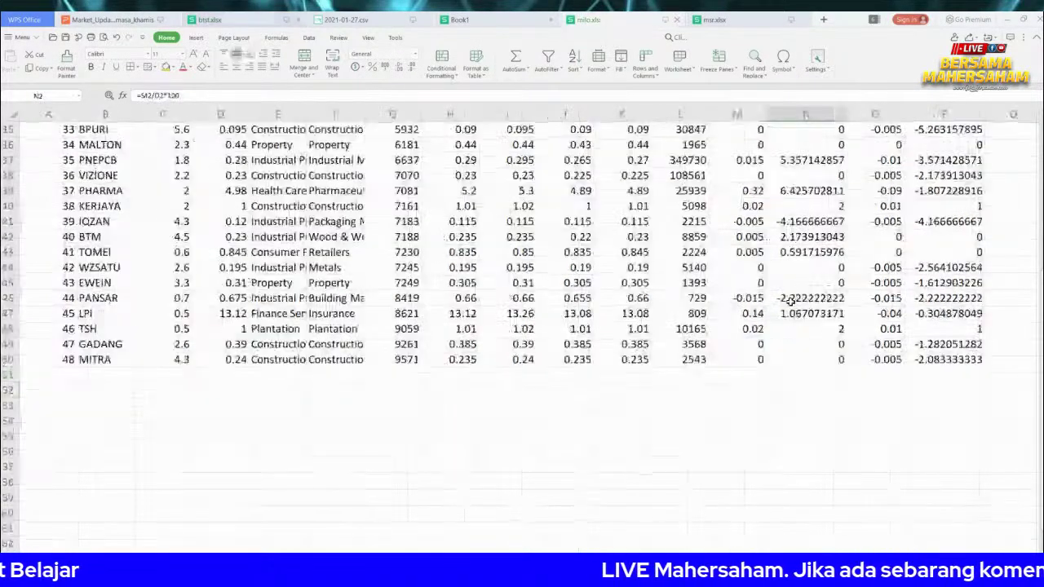
{"action": "left_click", "coordinate": [882, 378]}
{"action": "left_click", "coordinate": [910, 372]}
{"action": "type", "text": "=SUM("}
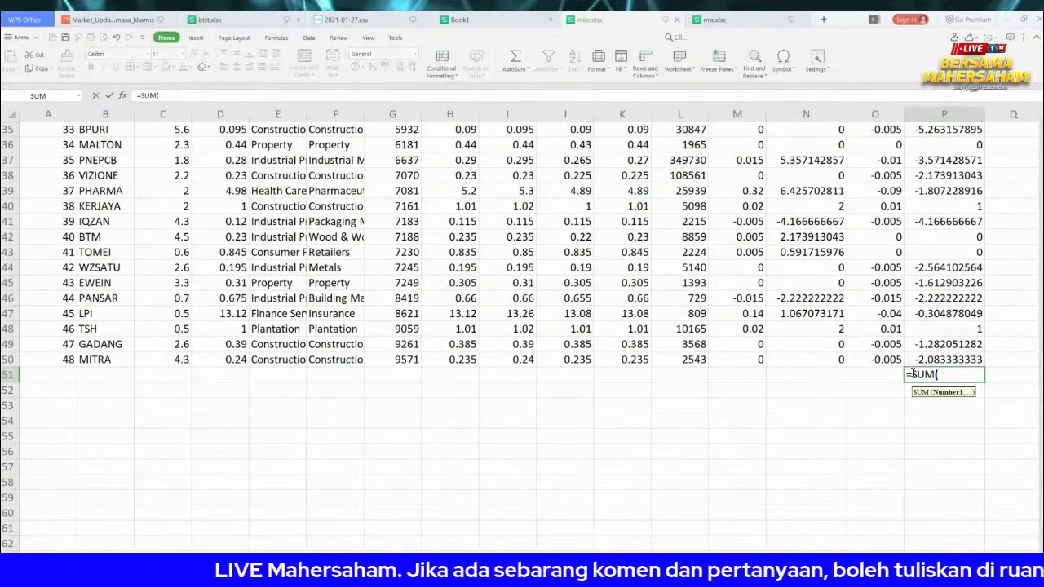
{"action": "scroll", "coordinate": [913, 373], "scroll_direction": "up", "scroll_amount": 15}
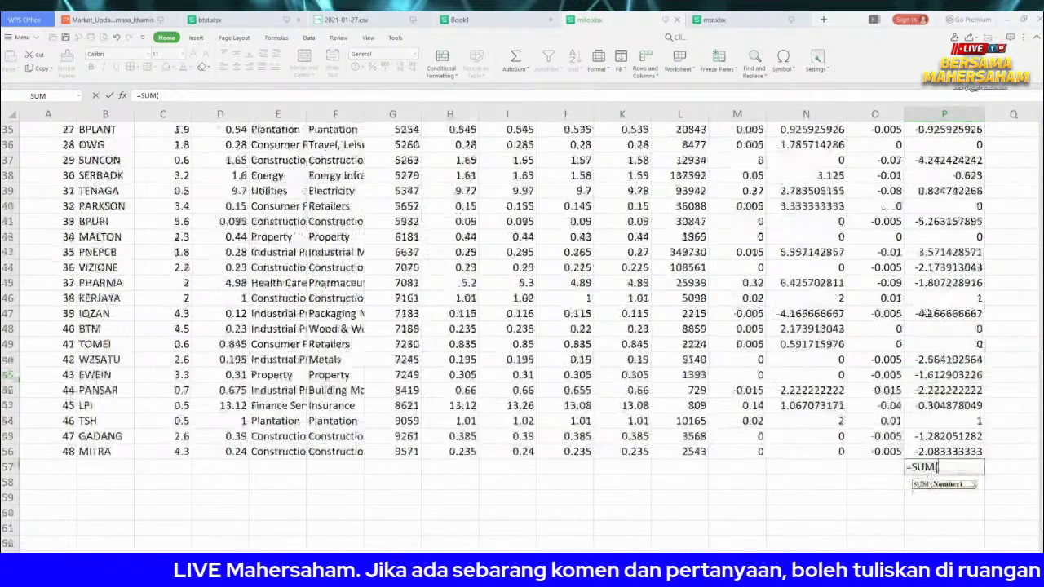
{"action": "left_click", "coordinate": [943, 145]}
{"action": "scroll", "coordinate": [938, 326], "scroll_direction": "down", "scroll_amount": 9}
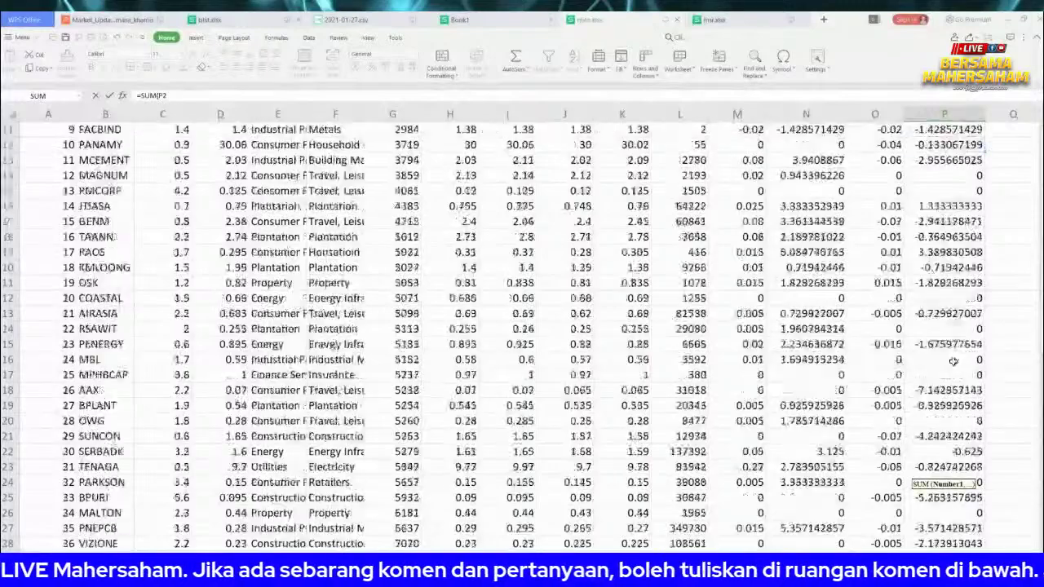
{"action": "left_click", "coordinate": [951, 482], "text": "shift"}
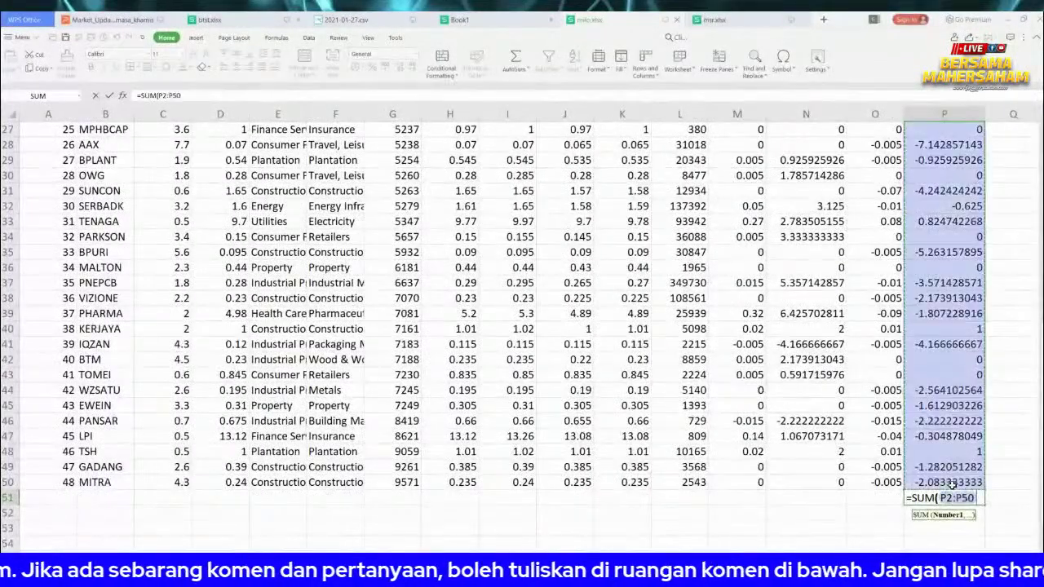
{"action": "key", "text": "Return"}
Total the ChangeHigh(%) column of milo.xlsx in N51 with a SUM of N2:N50 and check the result
{"action": "scroll", "coordinate": [950, 465], "scroll_direction": "up", "scroll_amount": 9}
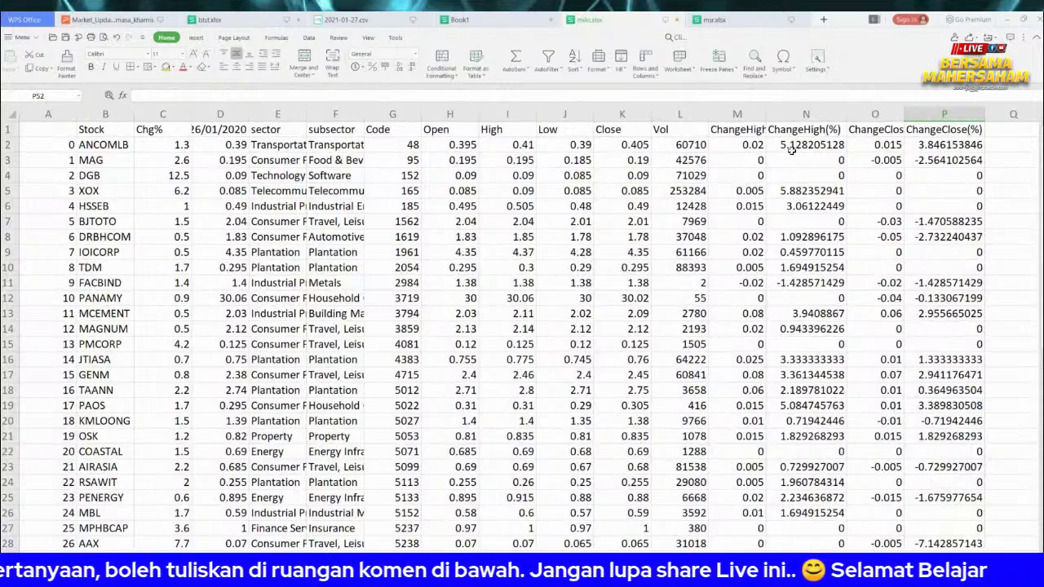
{"action": "scroll", "coordinate": [801, 255], "scroll_direction": "down", "scroll_amount": 9}
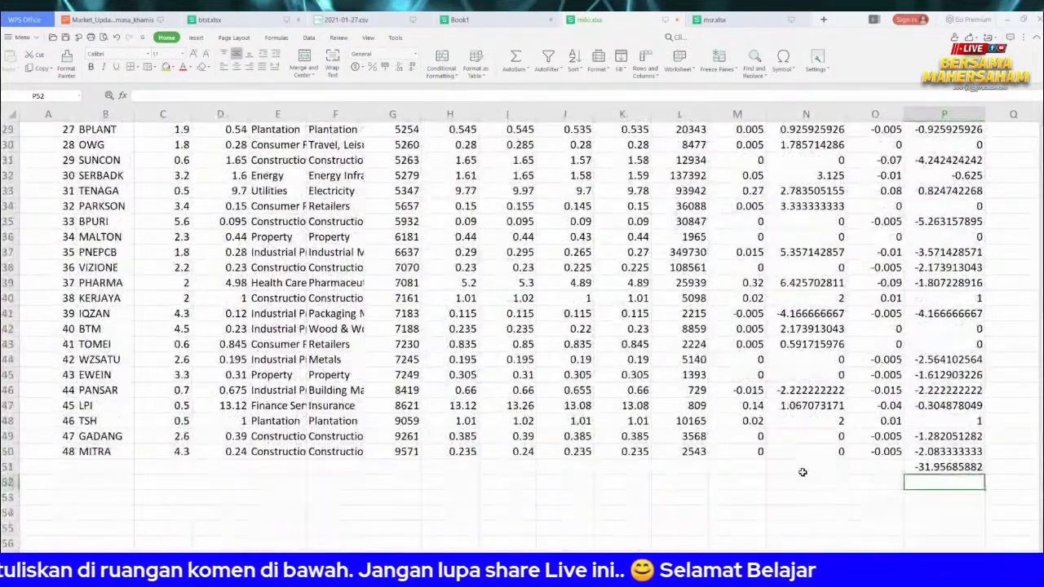
{"action": "left_click", "coordinate": [799, 465]}
{"action": "type", "text": "=SUM("}
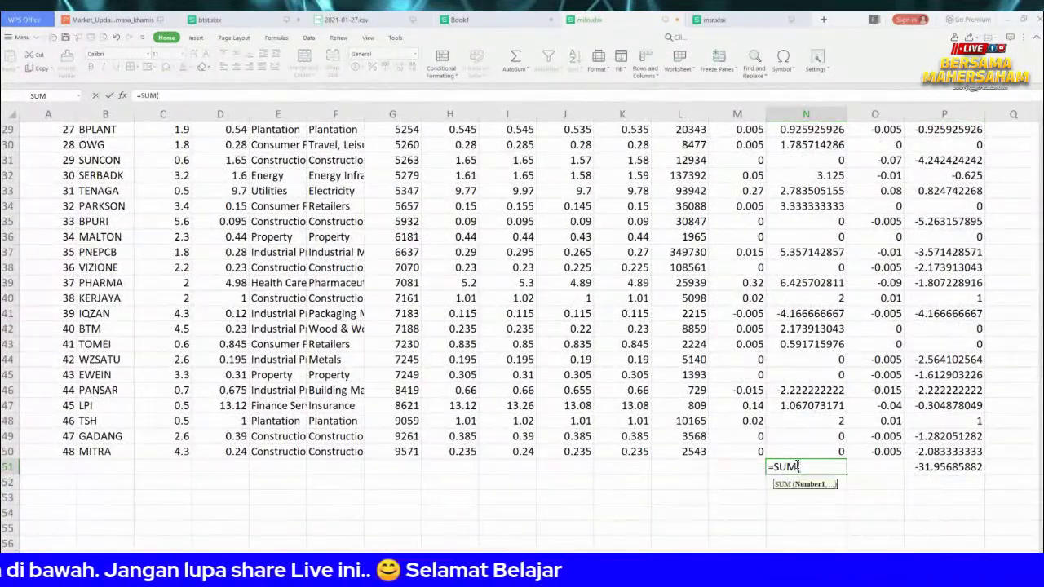
{"action": "scroll", "coordinate": [817, 314], "scroll_direction": "up", "scroll_amount": 4}
{"action": "scroll", "coordinate": [818, 313], "scroll_direction": "up", "scroll_amount": 9}
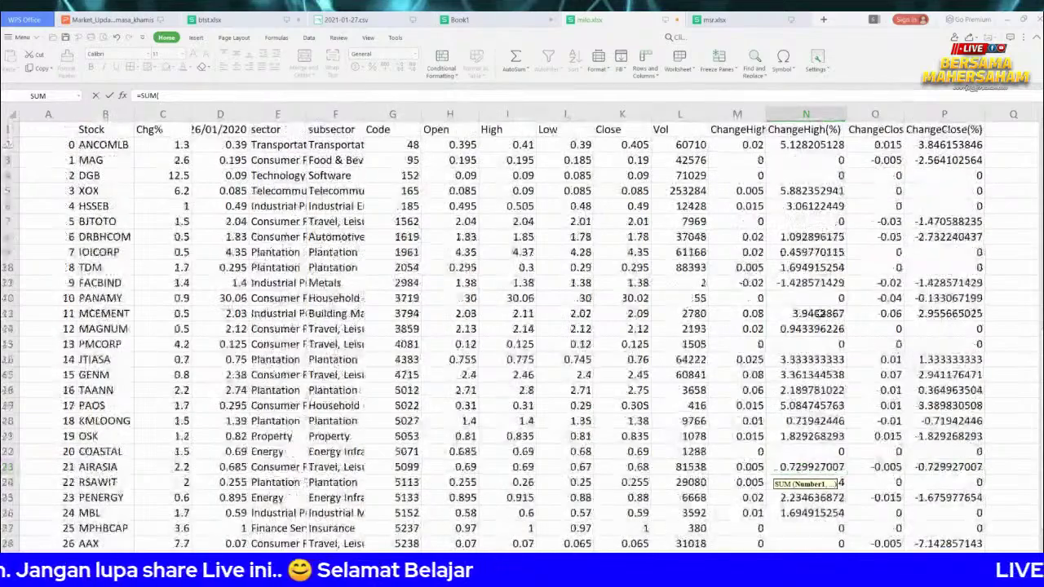
{"action": "left_click", "coordinate": [807, 144]}
{"action": "scroll", "coordinate": [793, 357], "scroll_direction": "down", "scroll_amount": 13}
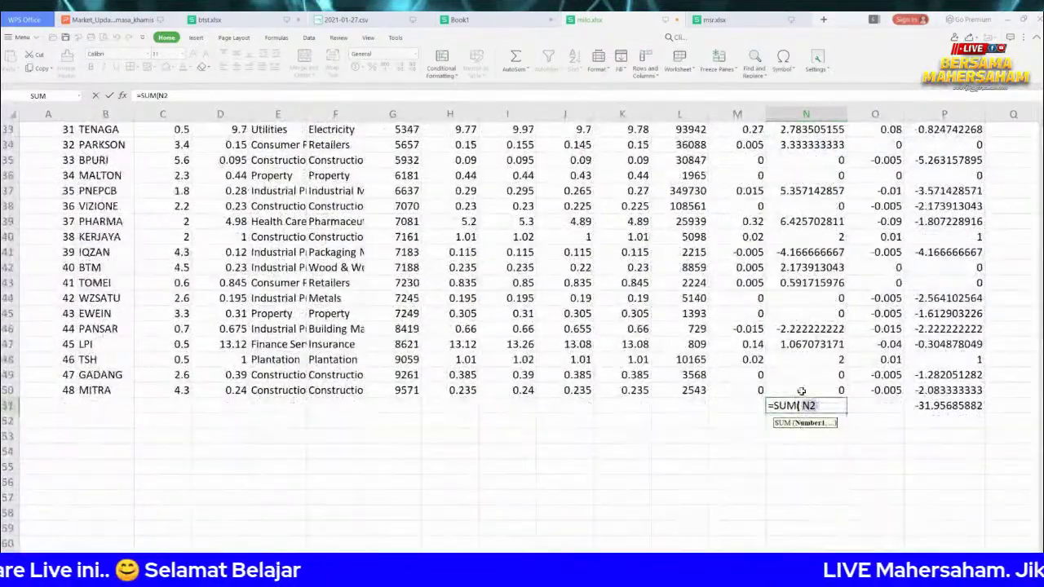
{"action": "left_click", "coordinate": [801, 388], "text": "shift"}
{"action": "key", "text": "Return"}
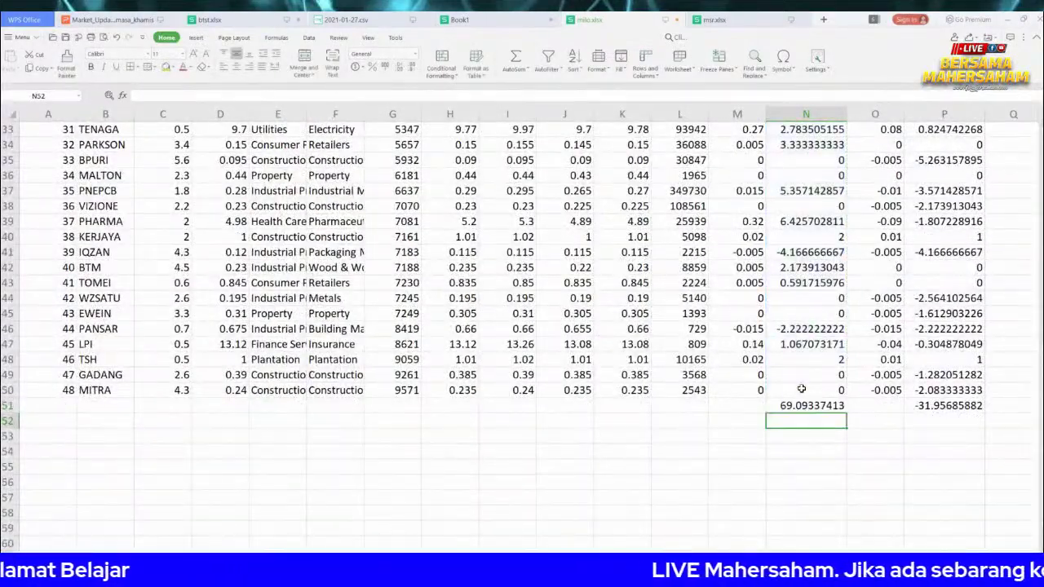
{"action": "scroll", "coordinate": [801, 407], "scroll_direction": "up", "scroll_amount": 1}
{"action": "left_click", "coordinate": [801, 436]}
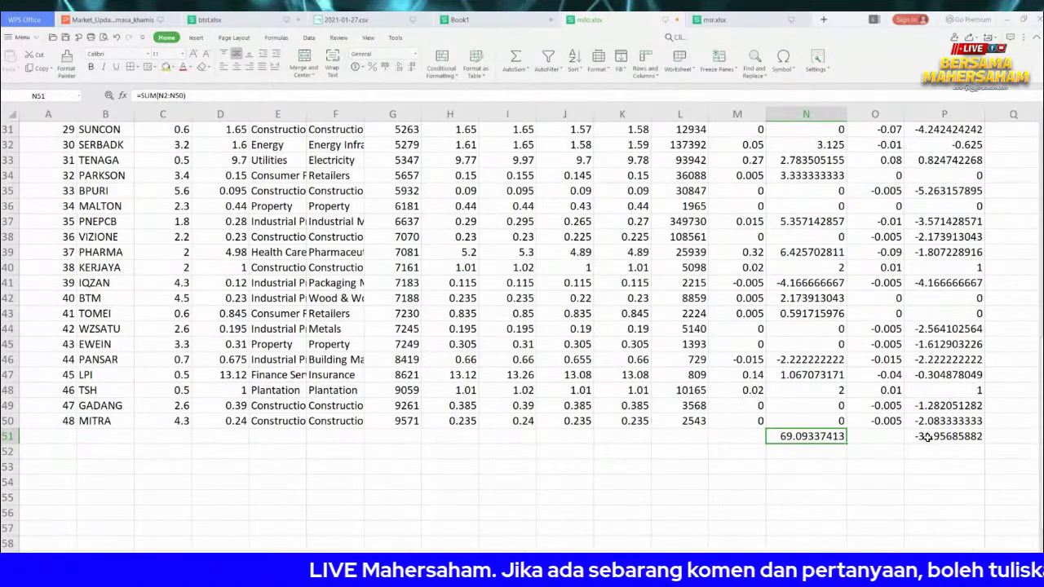
{"action": "scroll", "coordinate": [938, 422], "scroll_direction": "up", "scroll_amount": 2}
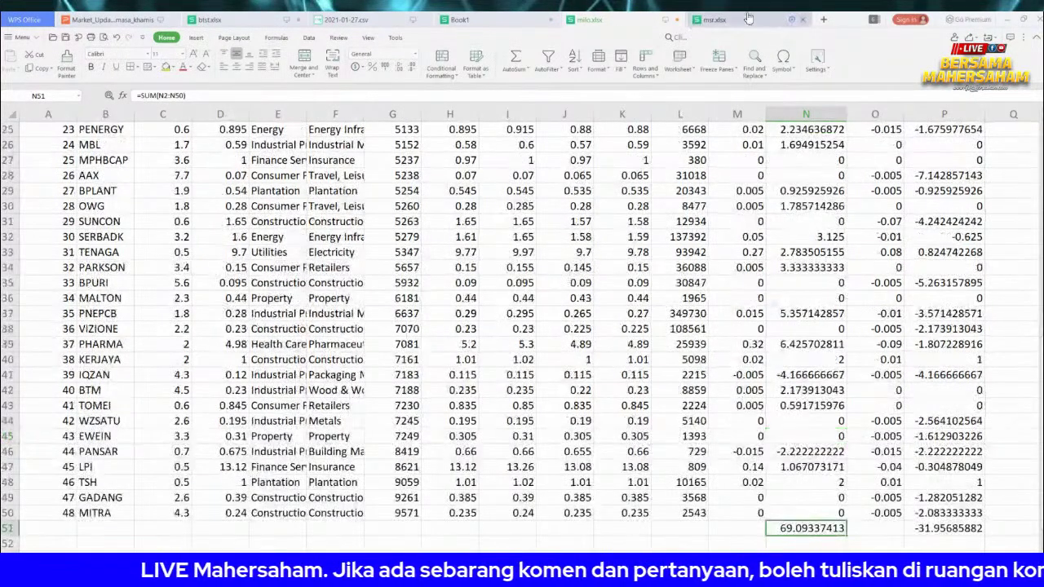
Switch to msr.xlsx and total its ChangeHigh(%) column in N25 with a SUM of N2:N24
{"action": "left_click", "coordinate": [748, 18]}
{"action": "left_click", "coordinate": [786, 495]}
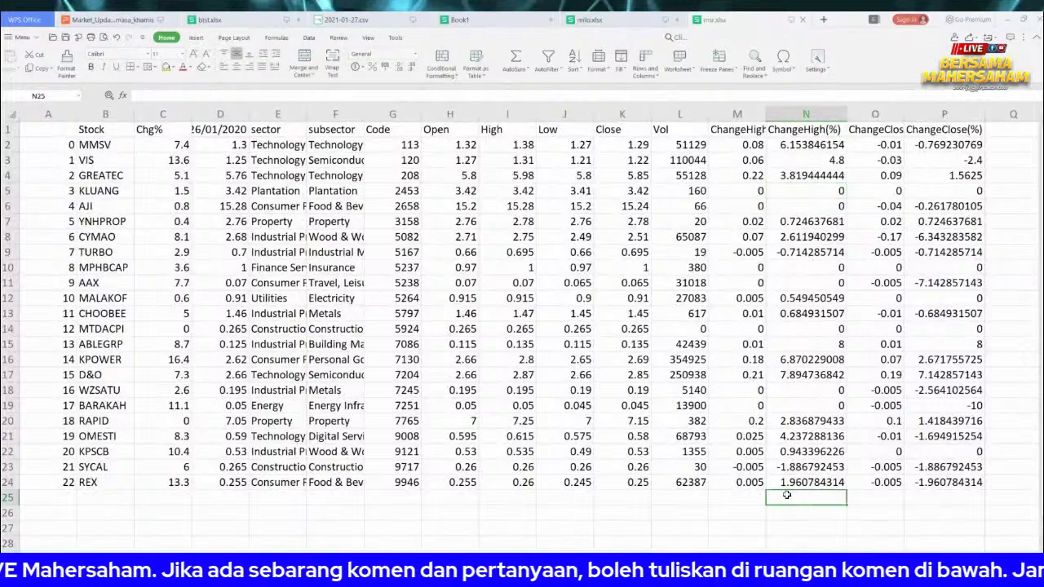
{"action": "type", "text": "=SUM("}
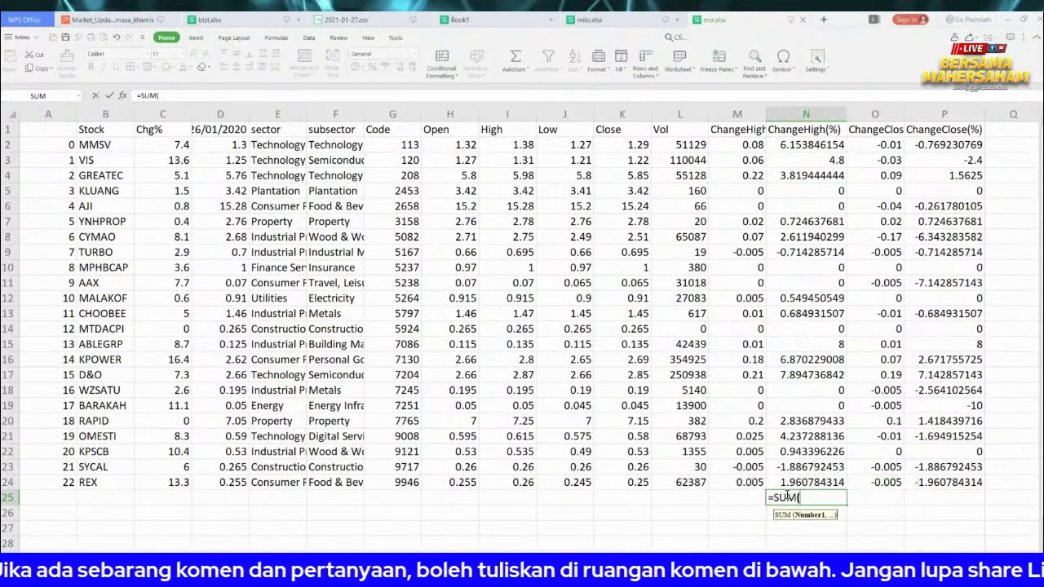
{"action": "left_click", "coordinate": [800, 146]}
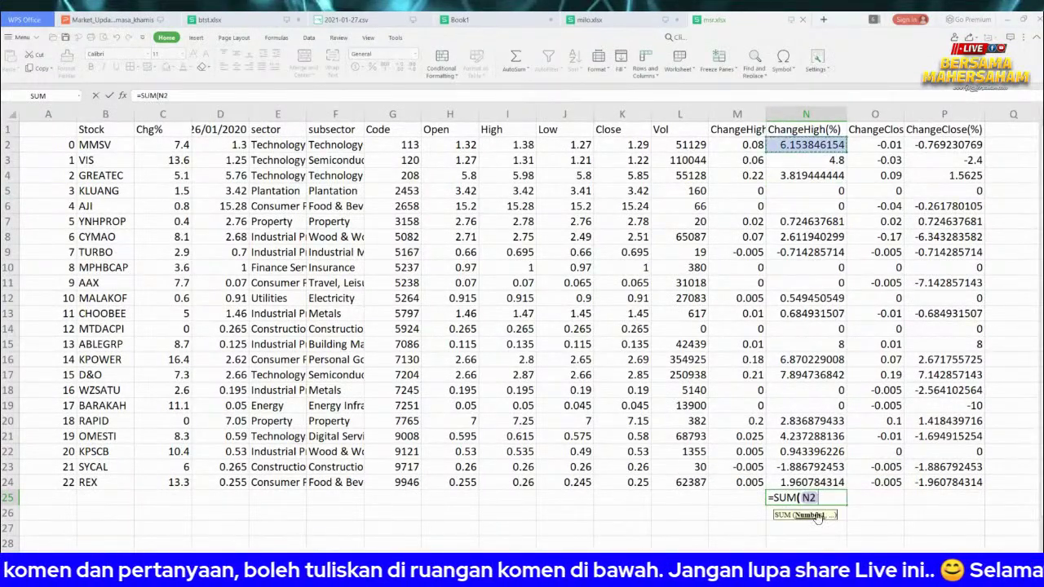
{"action": "left_click", "coordinate": [806, 481], "text": "shift"}
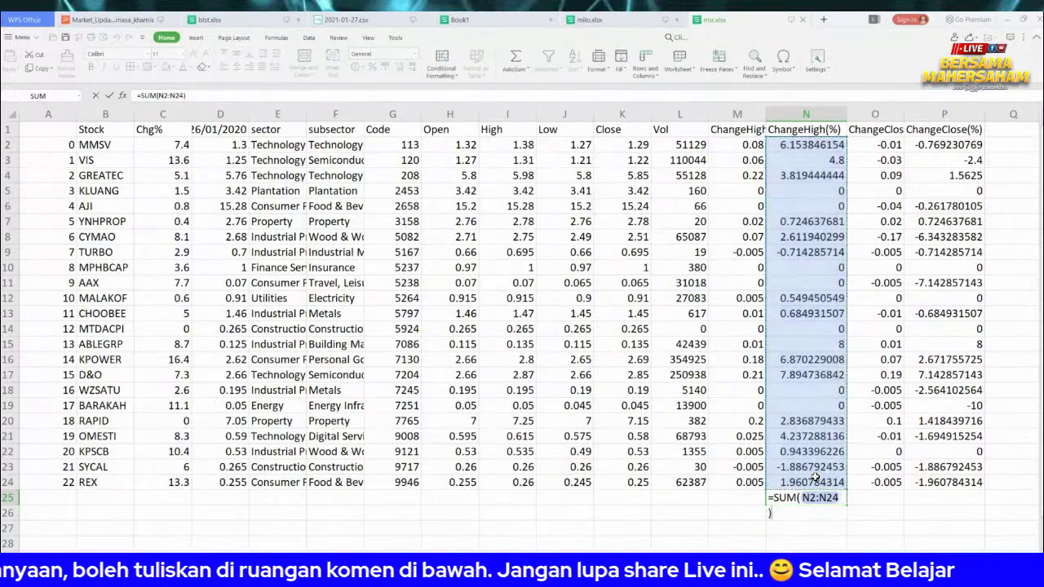
{"action": "key", "text": "Return"}
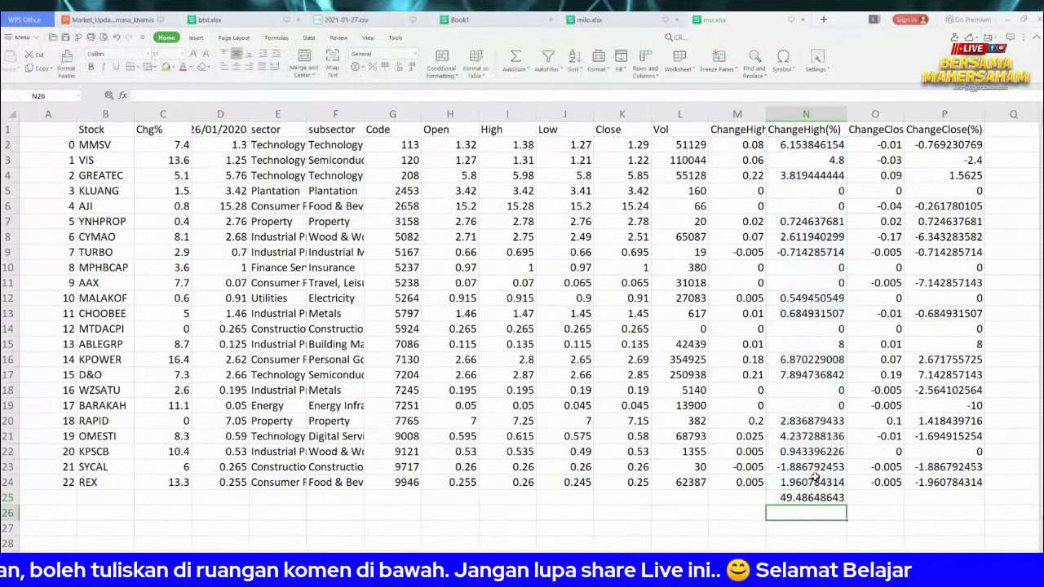
Total the ChangeClose(%) column of msr.xlsx in P25 with a SUM of P2:P24 and check the result
{"action": "left_click", "coordinate": [919, 497]}
{"action": "type", "text": "=SUM"}
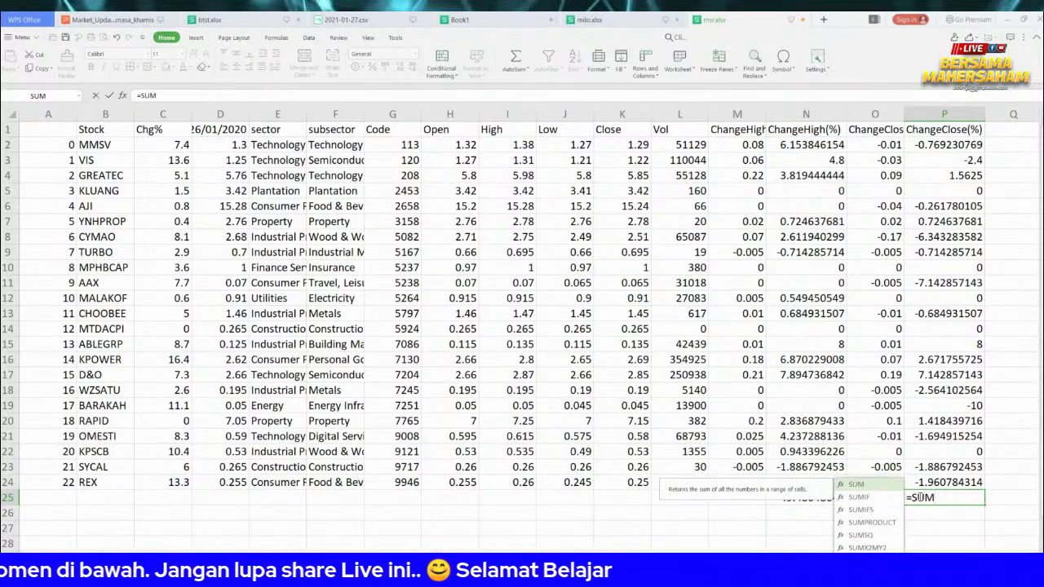
{"action": "type", "text": "("}
{"action": "left_click", "coordinate": [939, 144]}
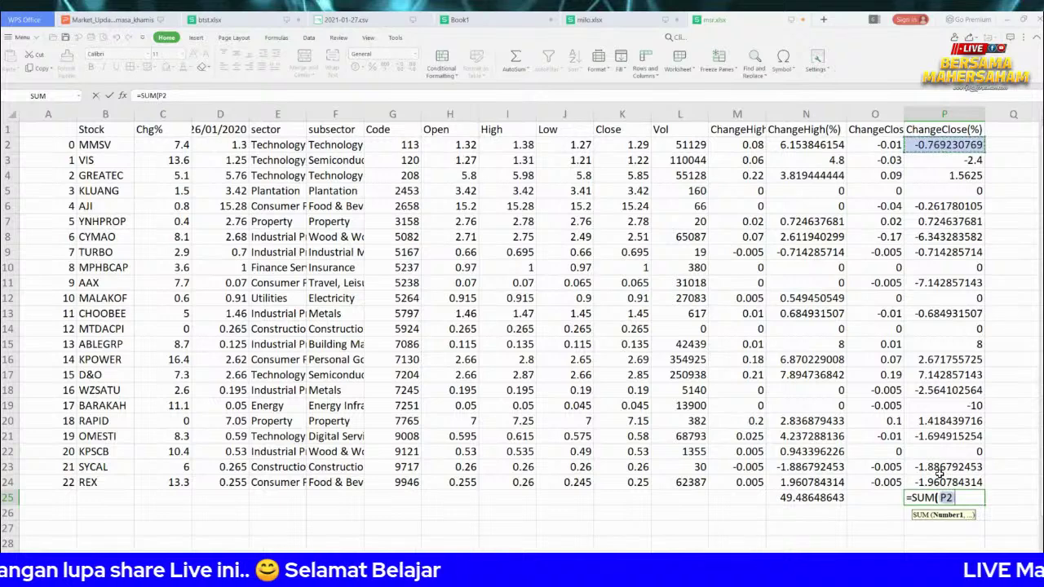
{"action": "left_click", "coordinate": [939, 482], "text": "shift"}
{"action": "key", "text": "Return"}
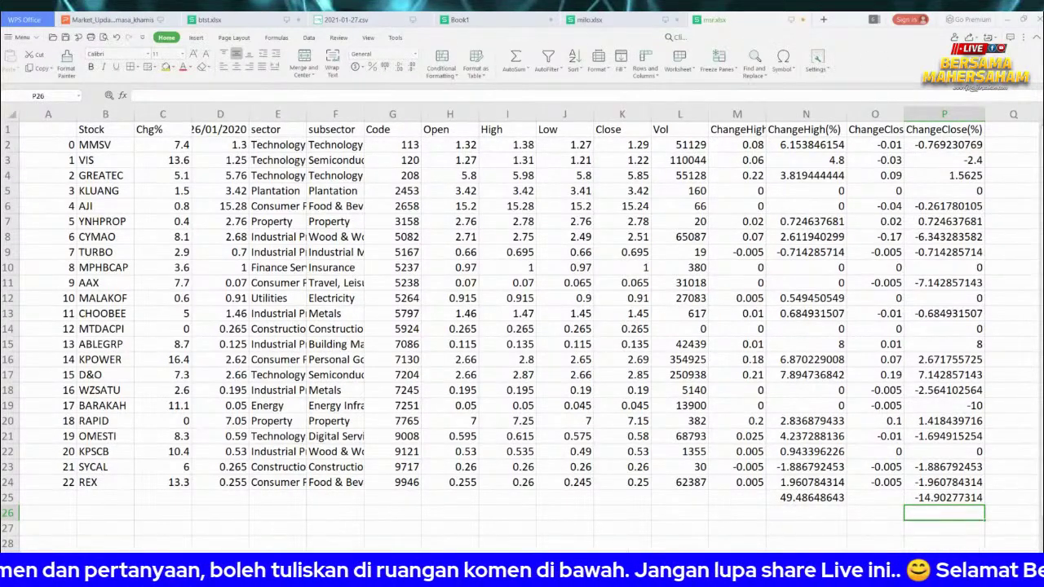
{"action": "left_click", "coordinate": [946, 498]}
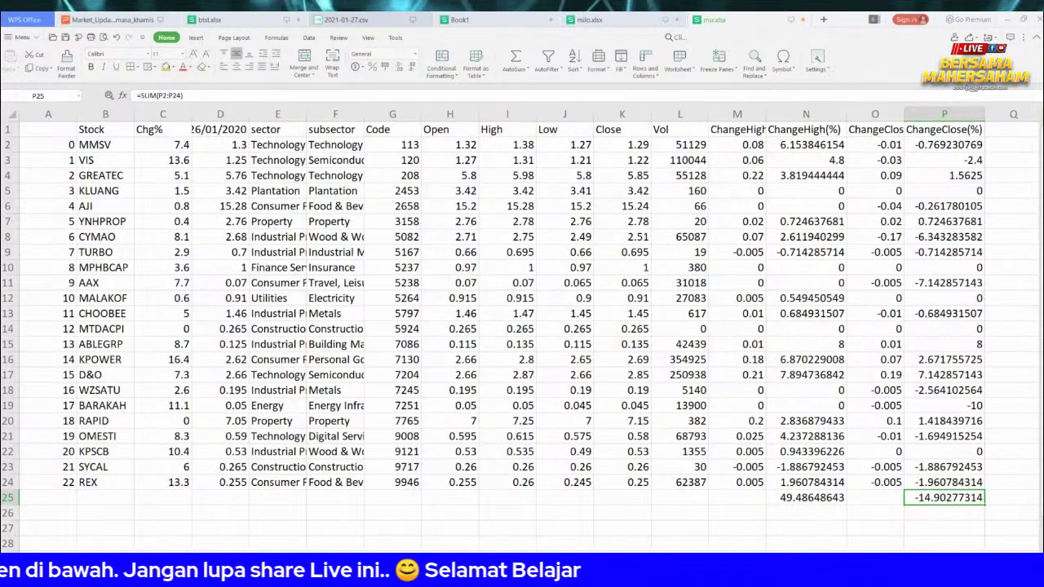
Compare the percentage-change totals across btst.xlsx, milo.xlsx and msr.xlsx, and bring up the VLOOKUP formula in Book1
{"action": "left_click", "coordinate": [209, 20]}
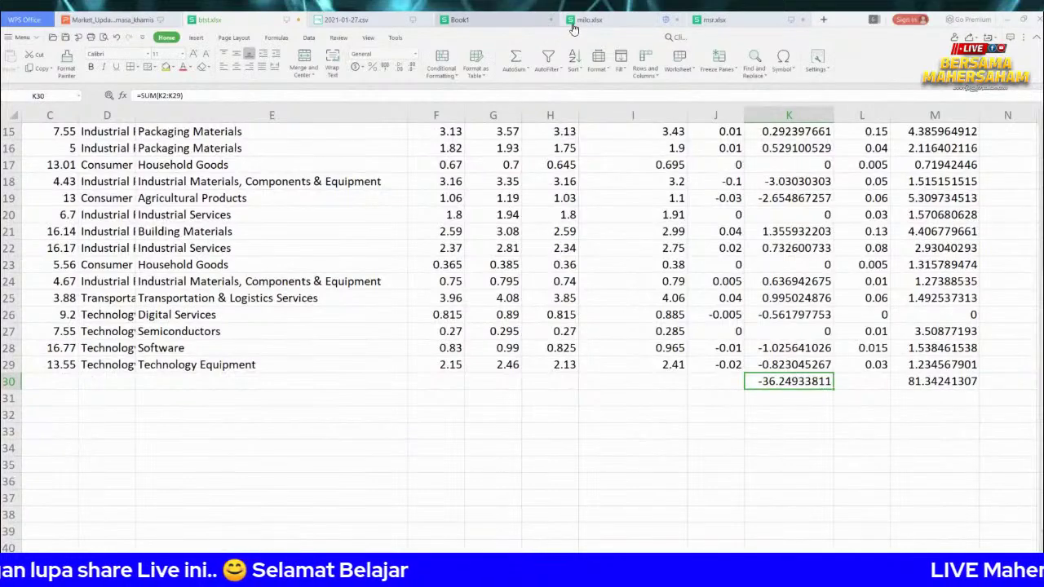
{"action": "left_click", "coordinate": [573, 21]}
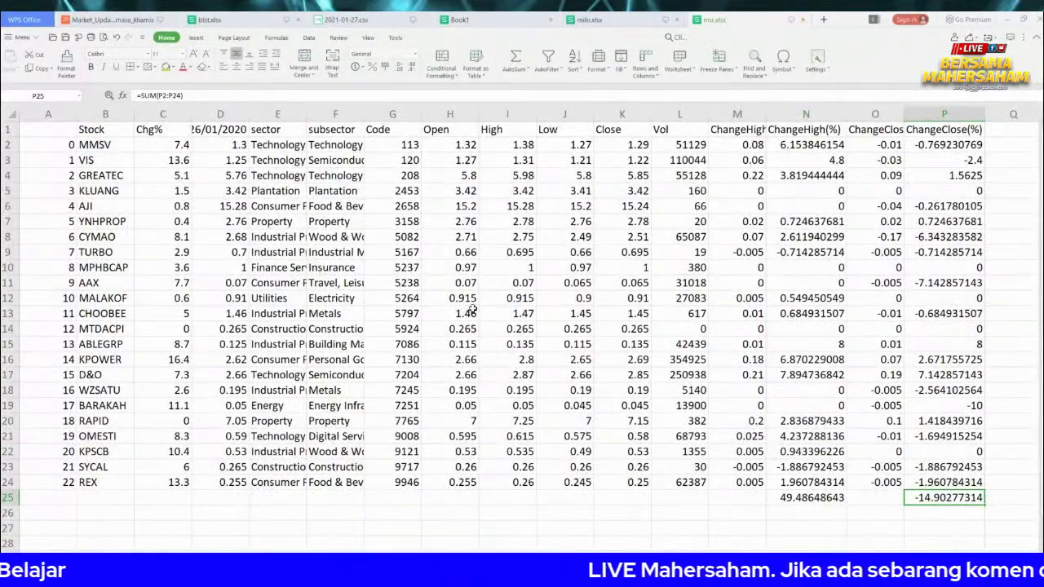
{"action": "left_click", "coordinate": [281, 20]}
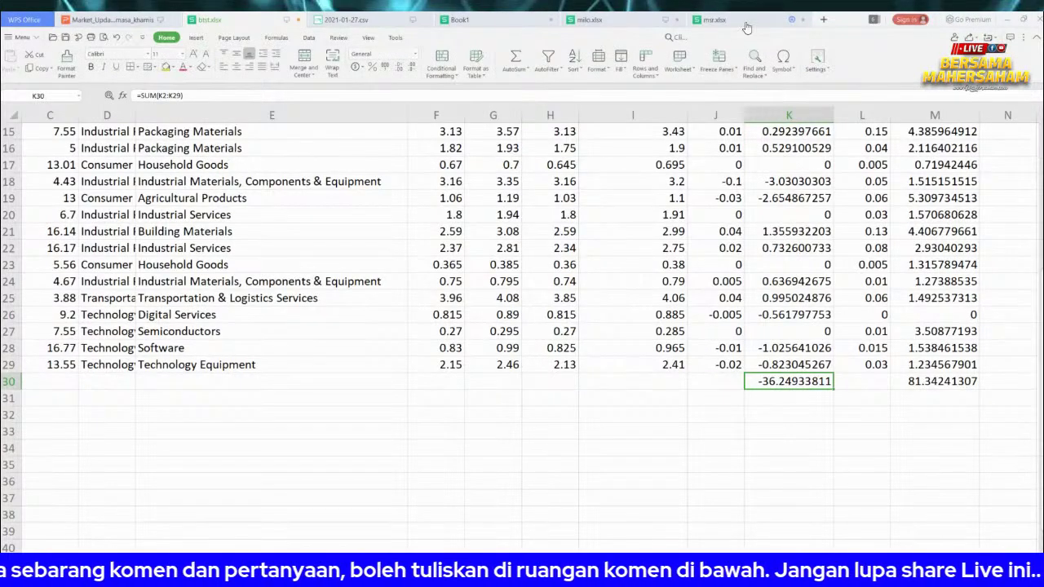
{"action": "left_click", "coordinate": [593, 19]}
{"action": "left_click", "coordinate": [718, 20]}
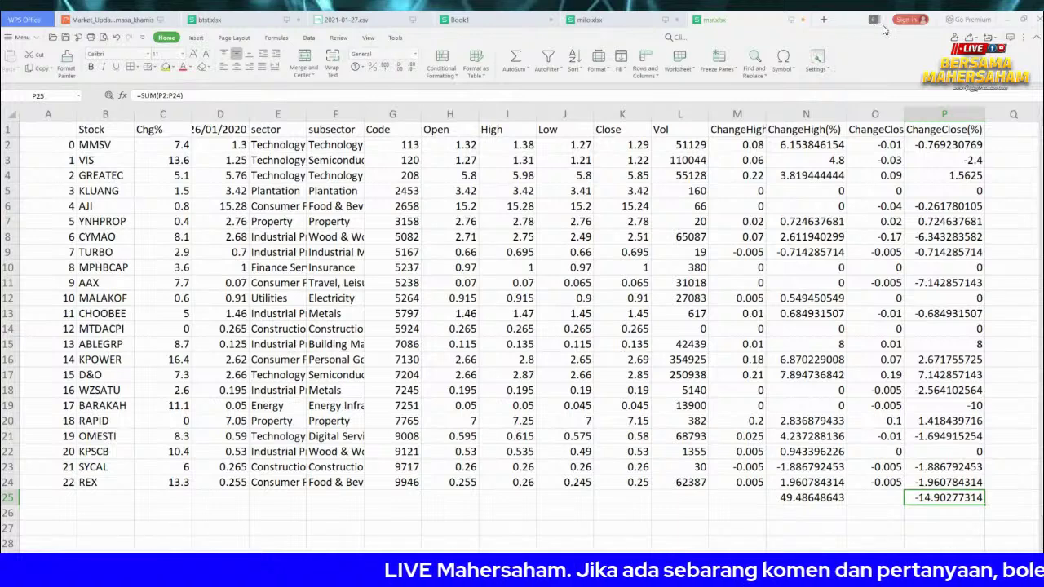
{"action": "left_click", "coordinate": [460, 19]}
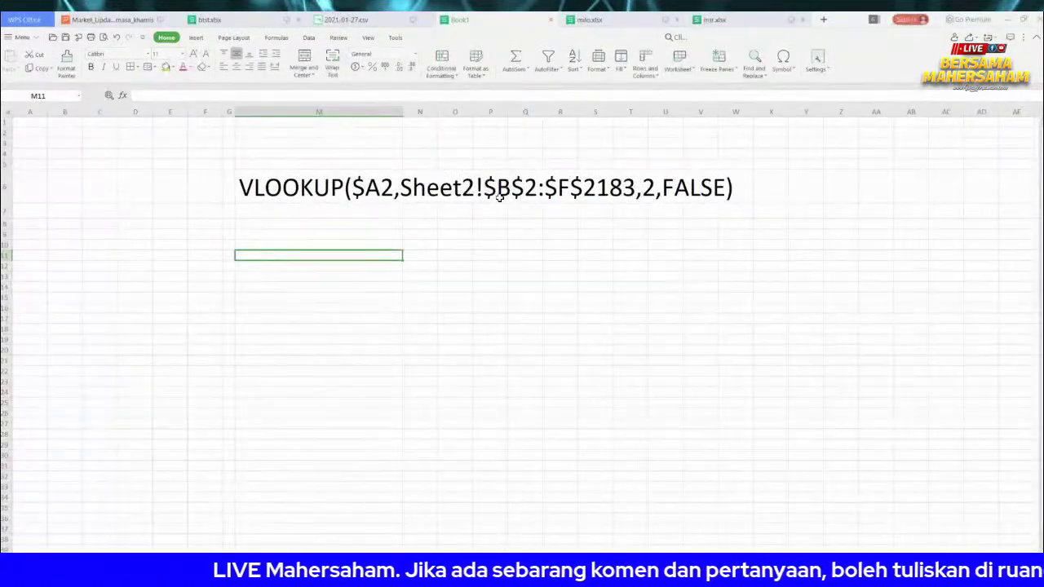